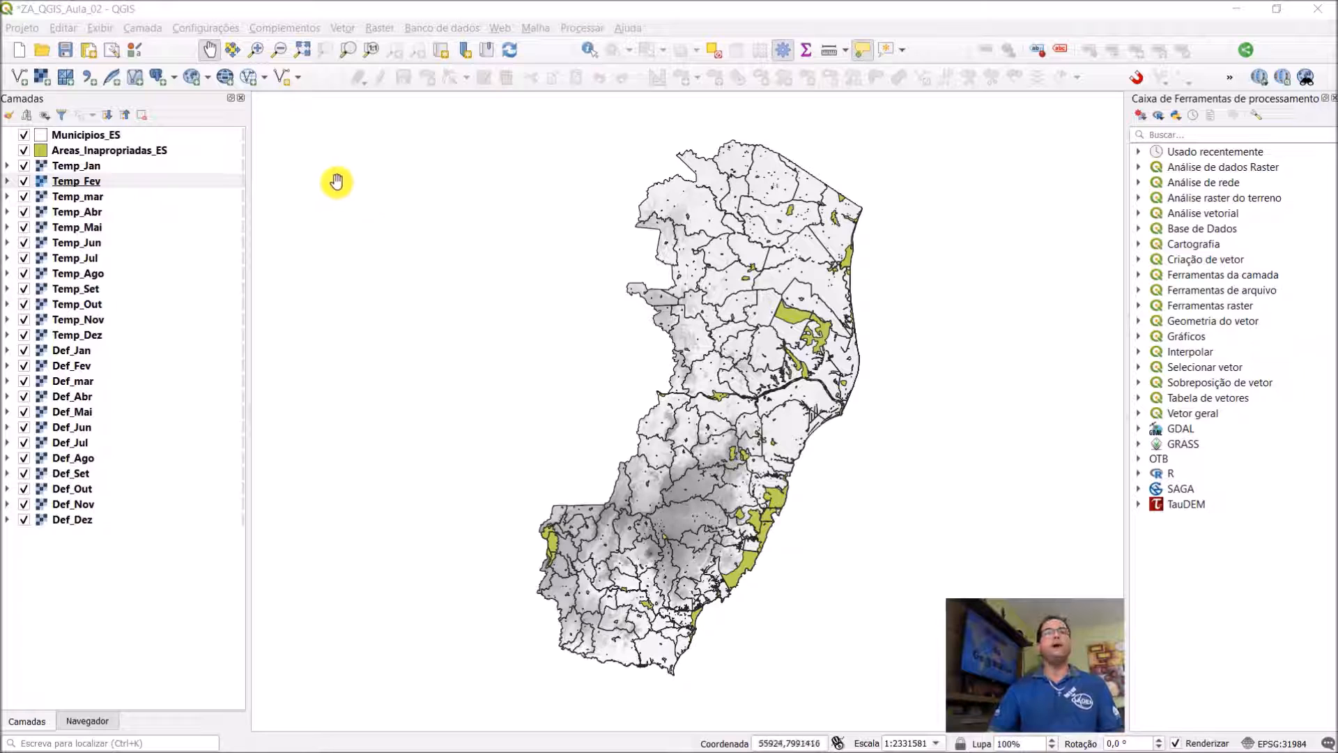
- Start saving the project under a new name and browse to the Base_Dados_ZA_QGIS folder on drive C:
{"action": "left_click", "coordinate": [21, 28]}
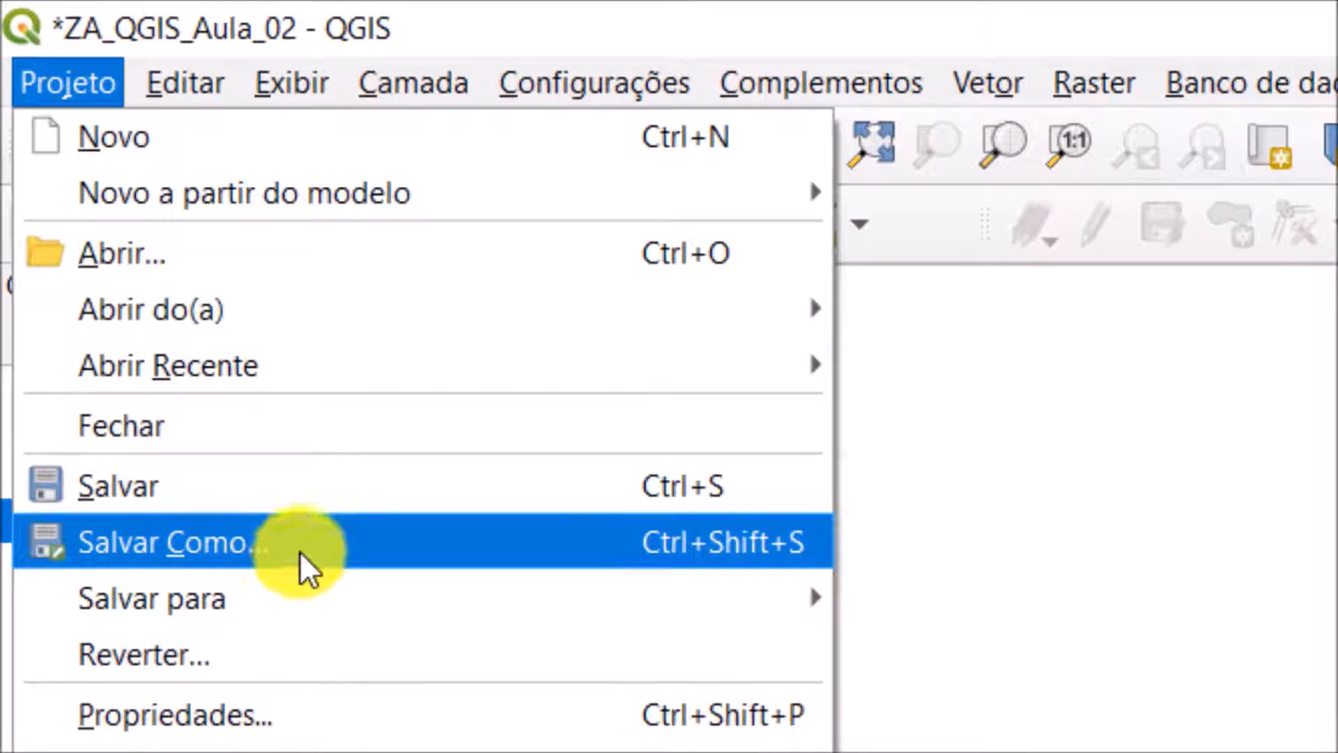
{"action": "left_click", "coordinate": [300, 551]}
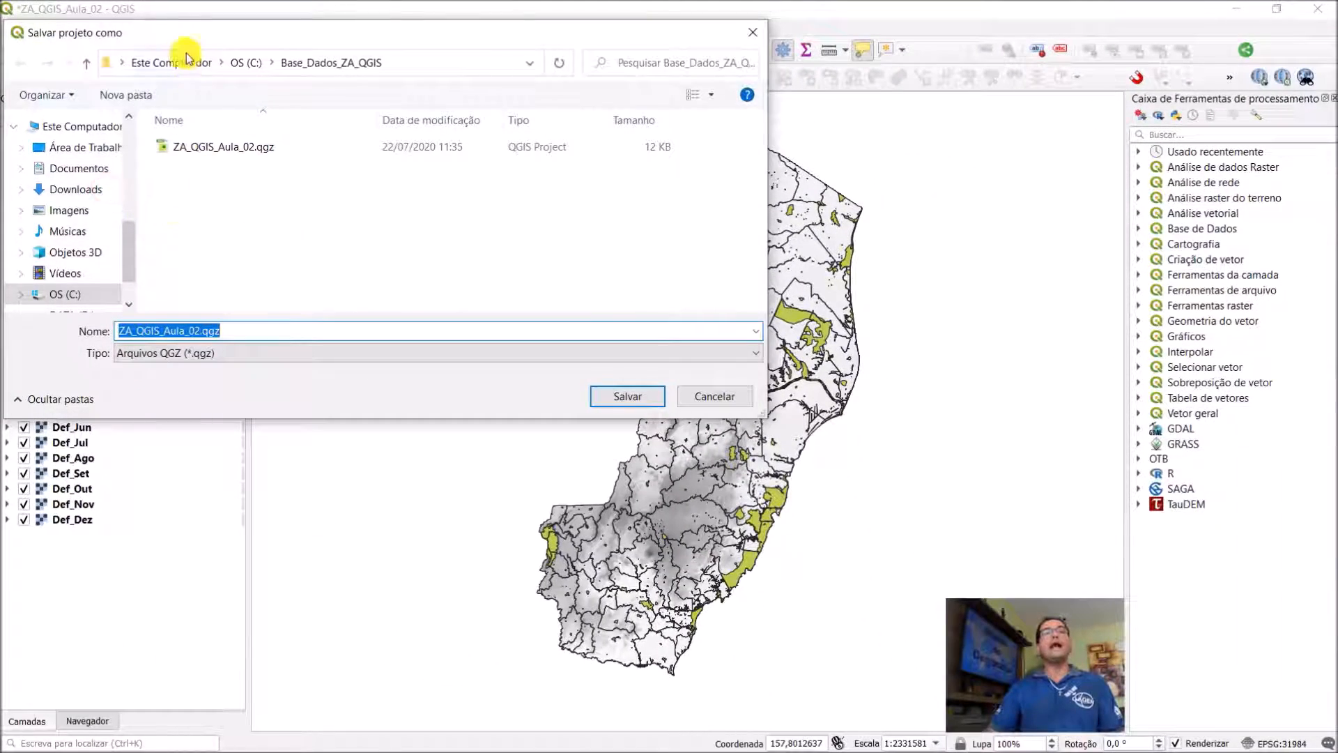
{"action": "left_click_drag", "start_coordinate": [179, 35], "coordinate": [349, 57]}
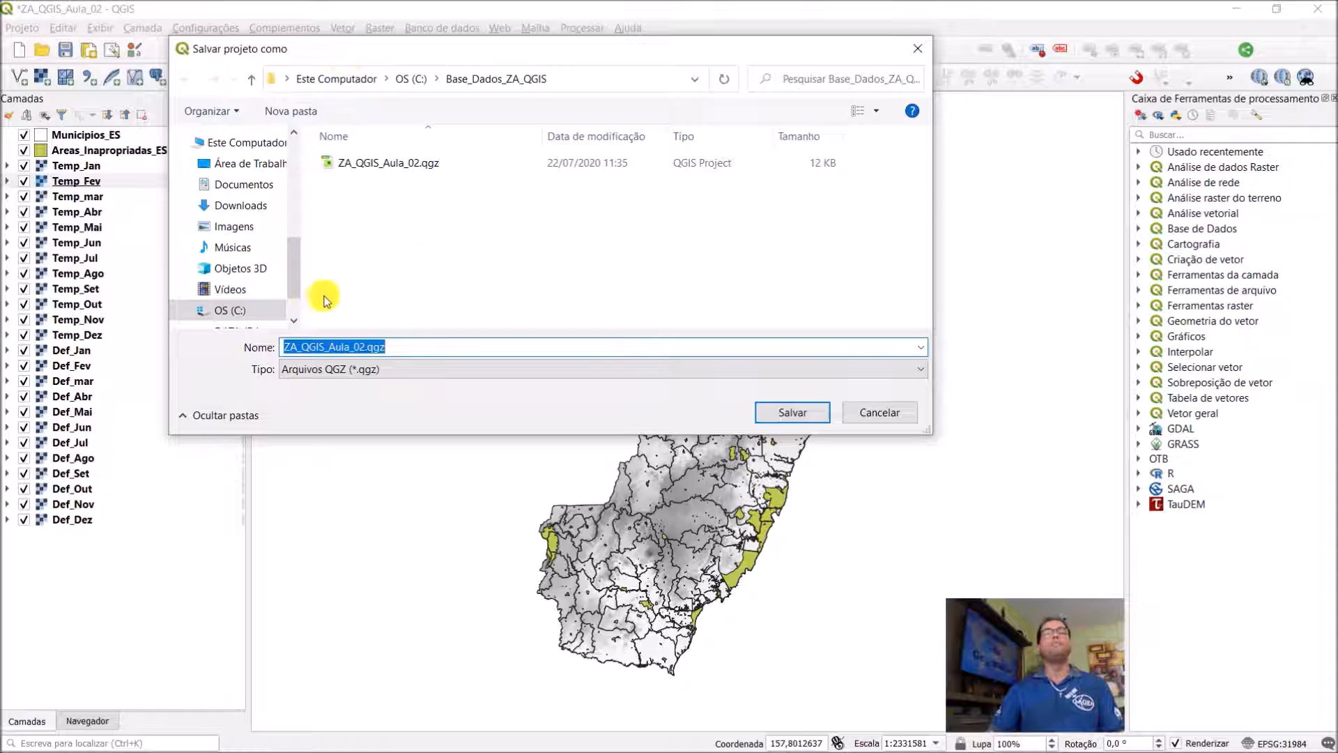
{"action": "left_click", "coordinate": [236, 315]}
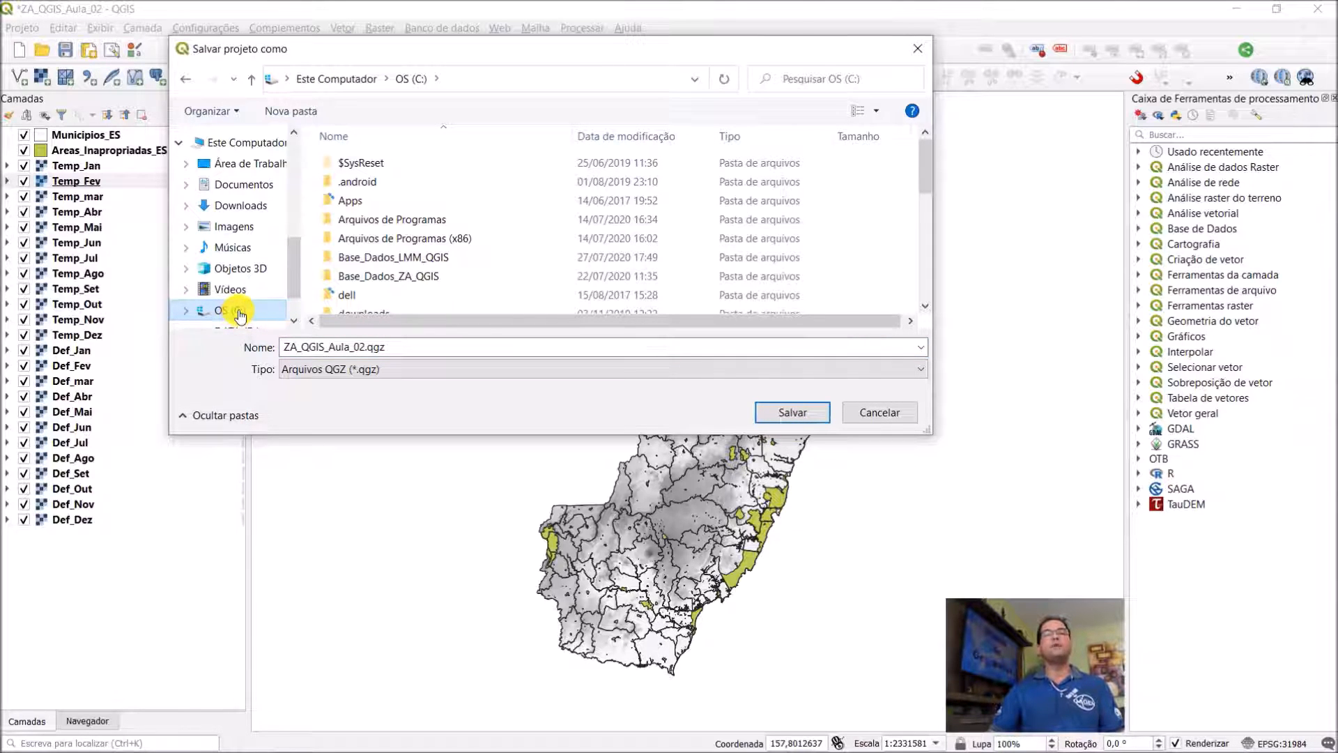
{"action": "left_click", "coordinate": [449, 278]}
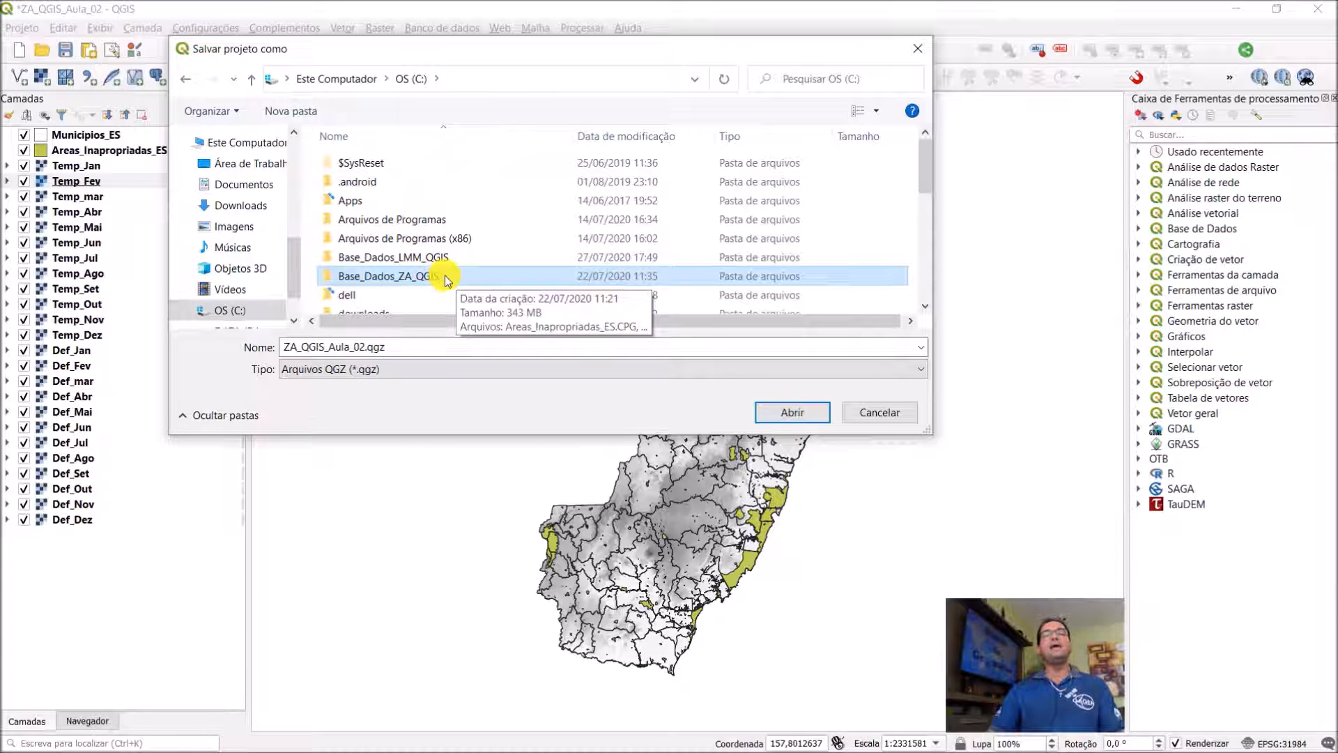
{"action": "double_click", "coordinate": [446, 277]}
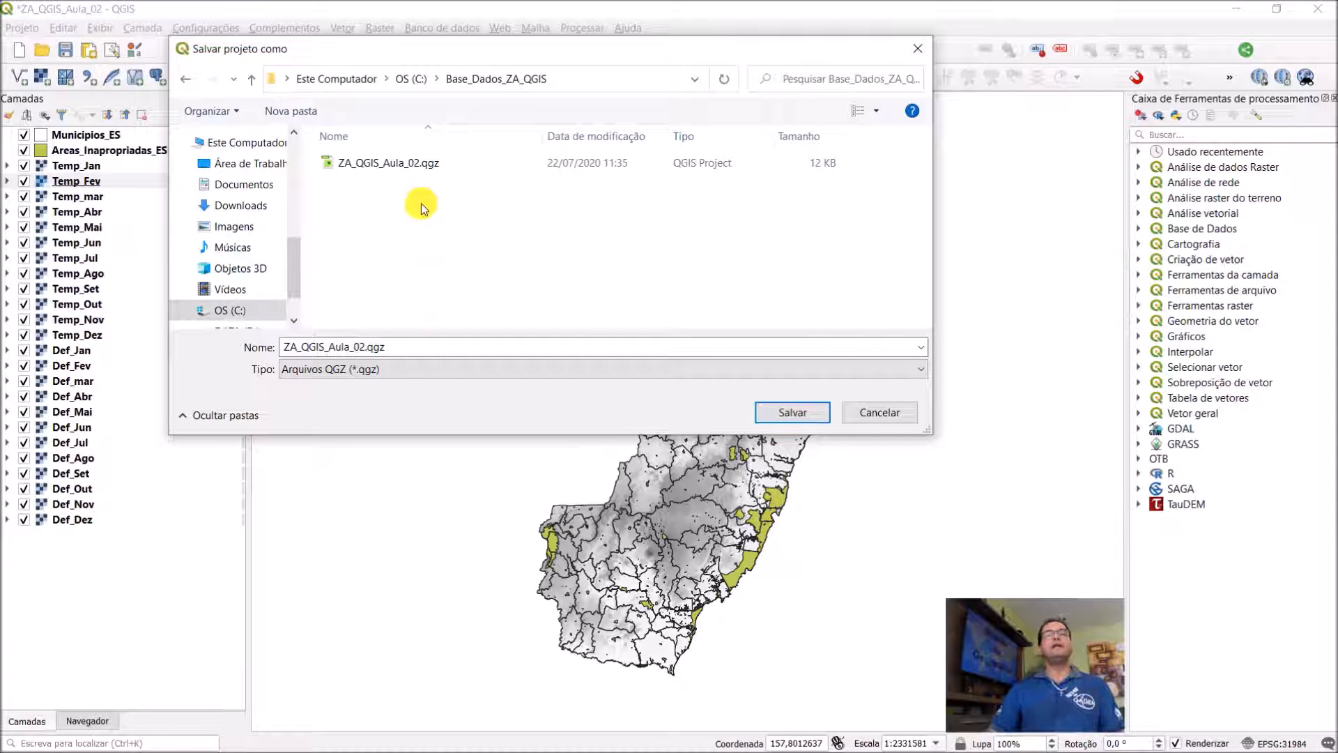
- Name the project copy ZA_QGIS_Aula_03.qgz and save it
{"action": "left_click", "coordinate": [408, 168]}
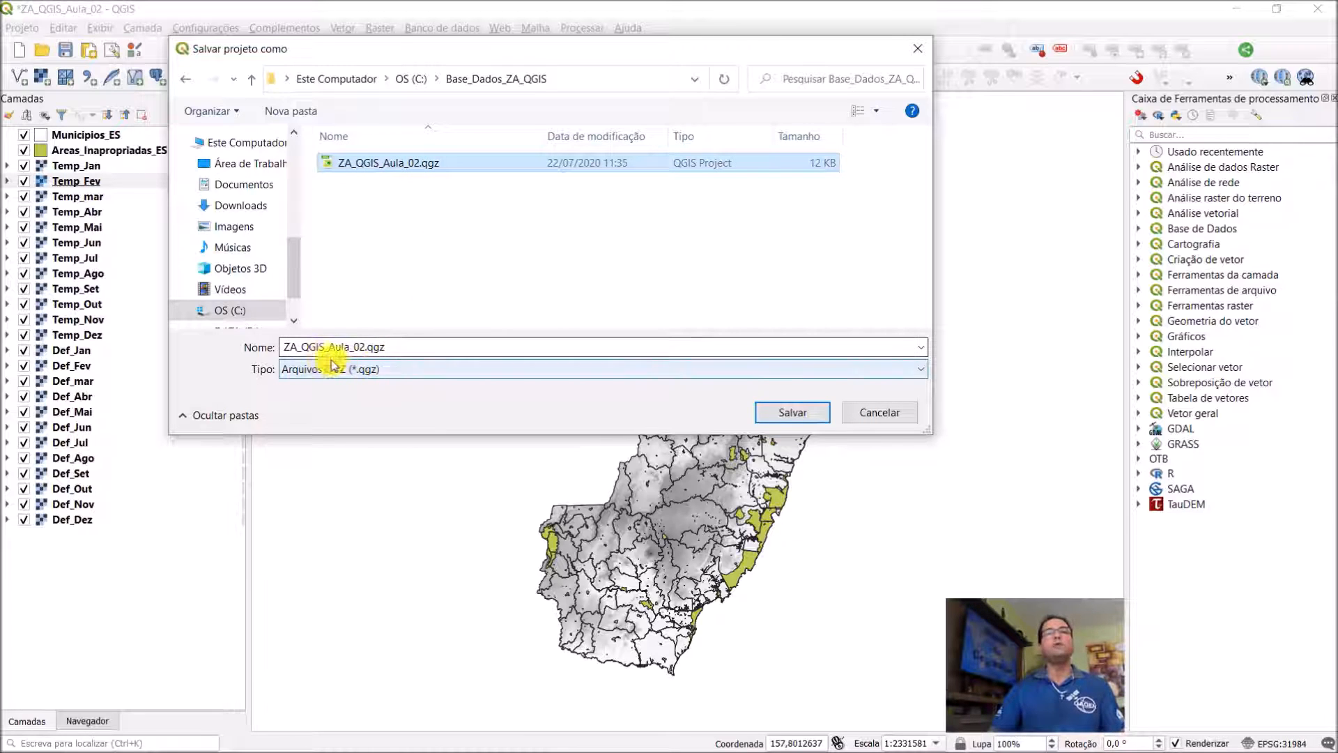
{"action": "left_click", "coordinate": [366, 348]}
{"action": "left_click", "coordinate": [363, 348]}
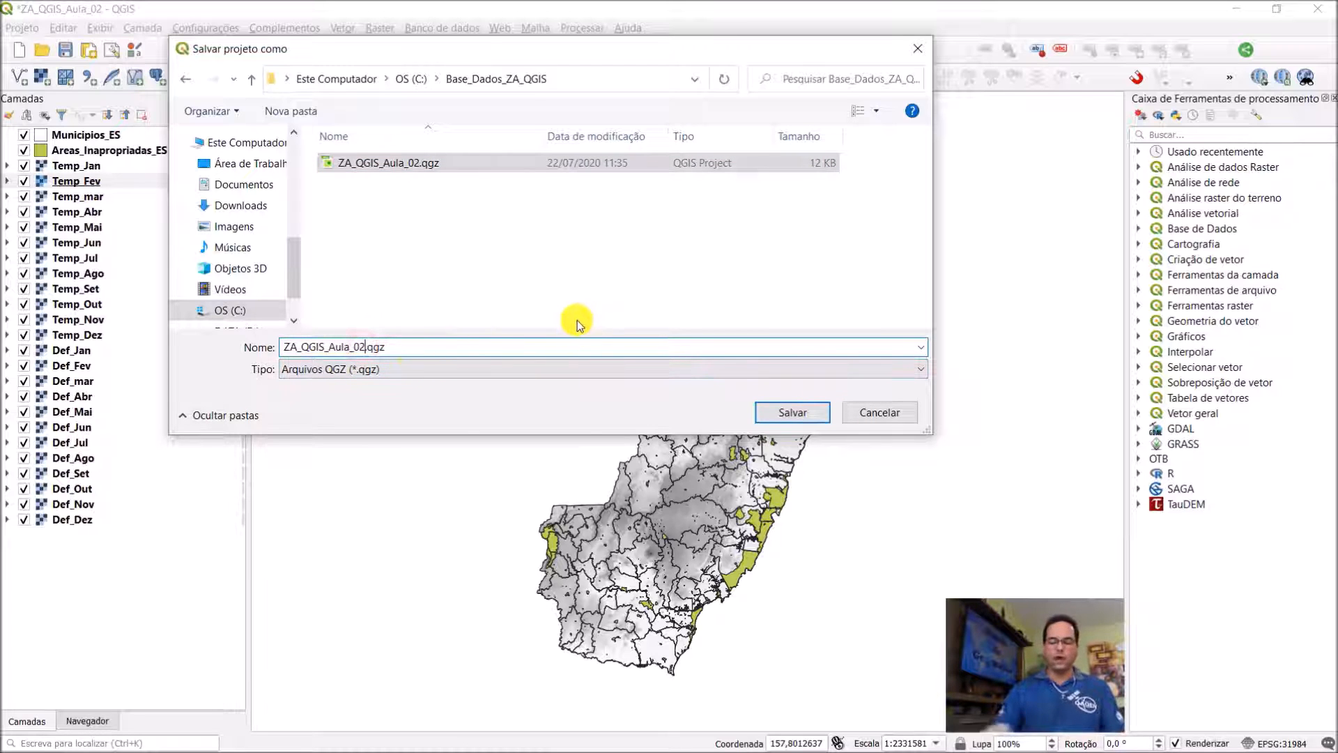
{"action": "key", "text": "BackSpace"}
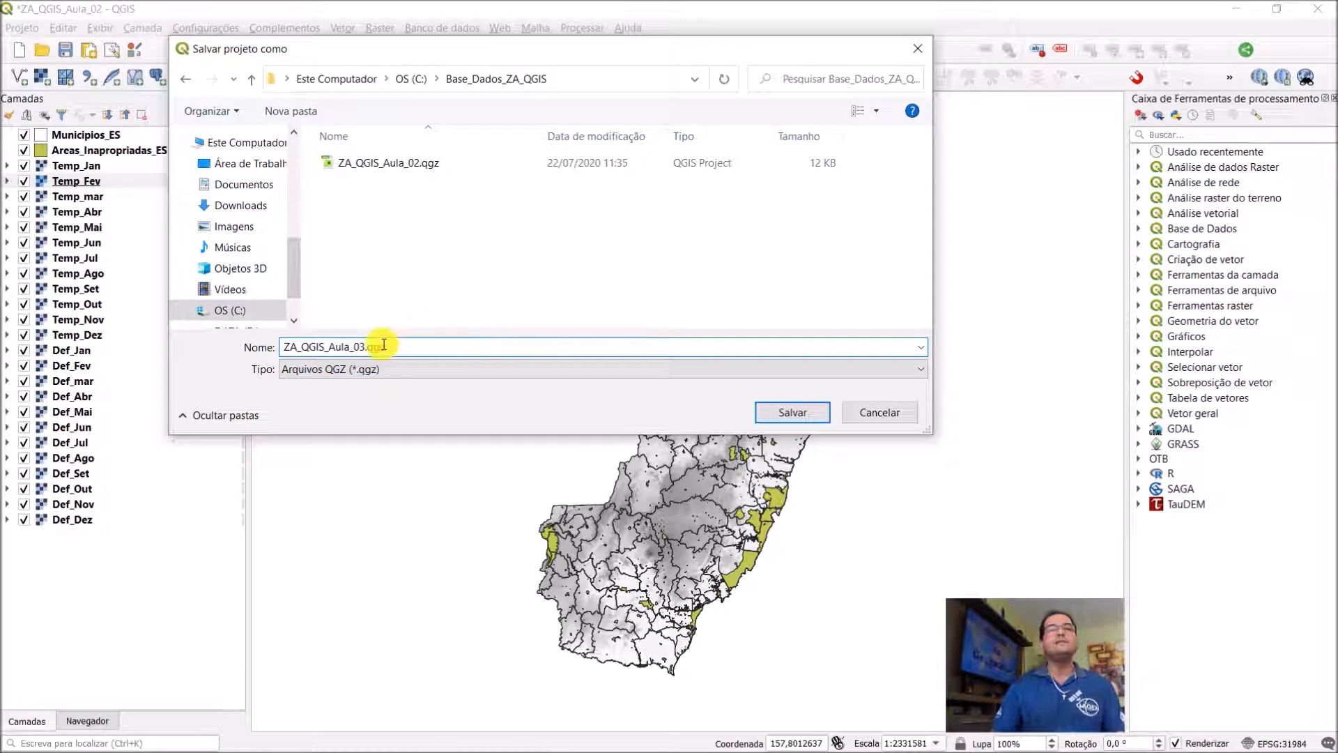
{"action": "left_click_drag", "start_coordinate": [283, 350], "coordinate": [404, 355]}
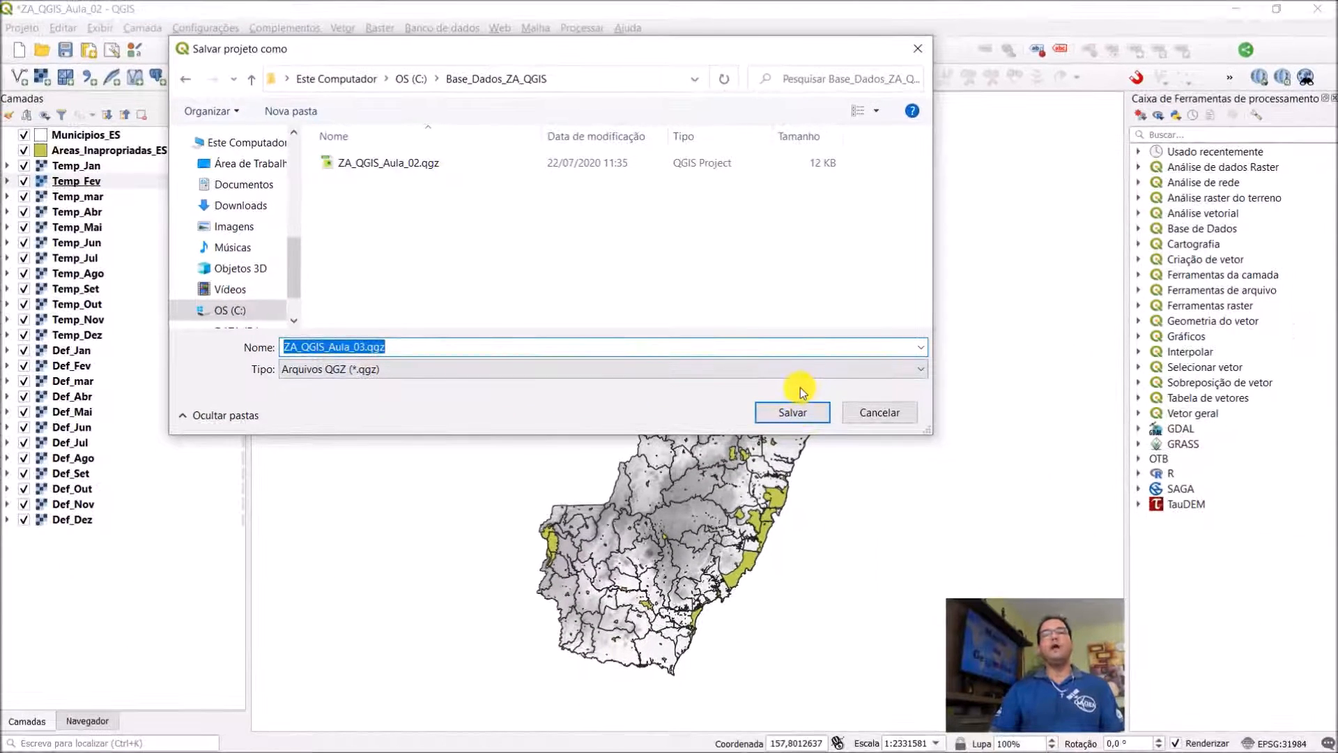
{"action": "left_click", "coordinate": [795, 415]}
{"action": "left_click", "coordinate": [793, 413]}
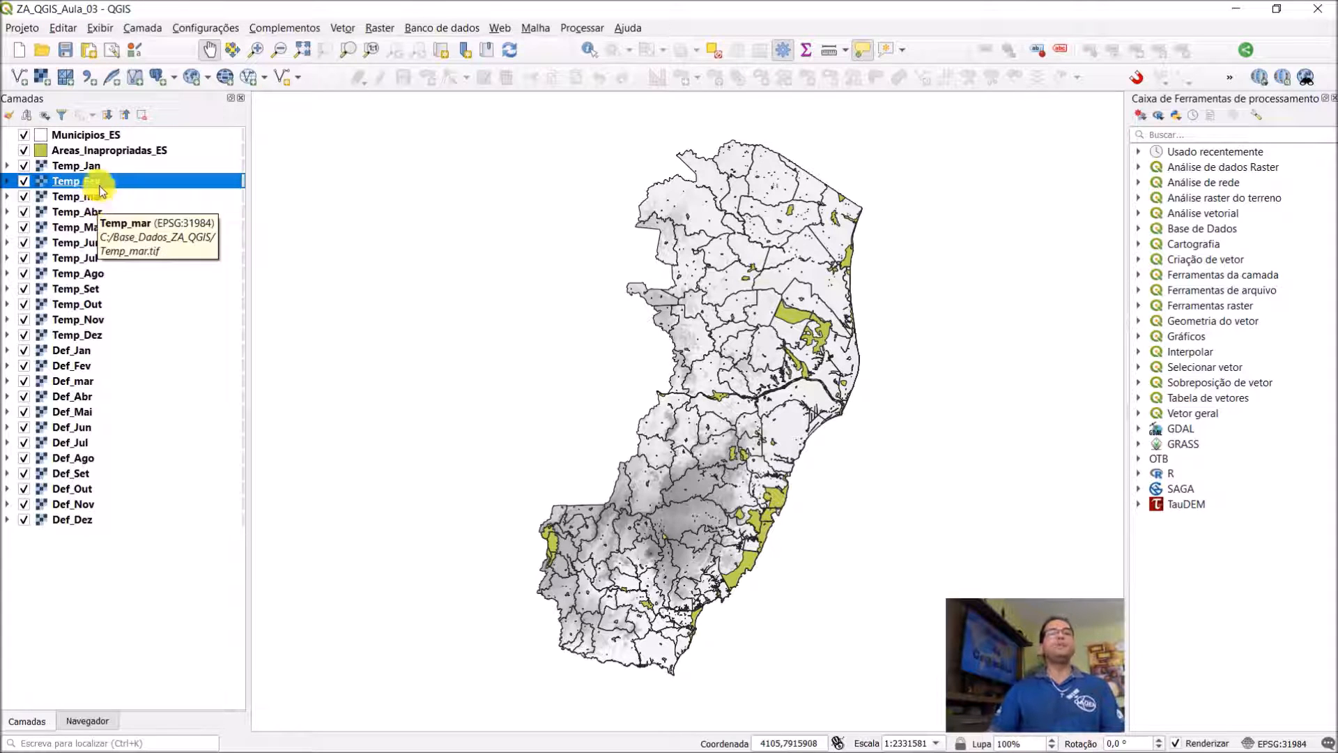
- Select the Def_Jan layer and open the Raster Calculator
{"action": "left_click", "coordinate": [90, 336]}
{"action": "left_click", "coordinate": [83, 350]}
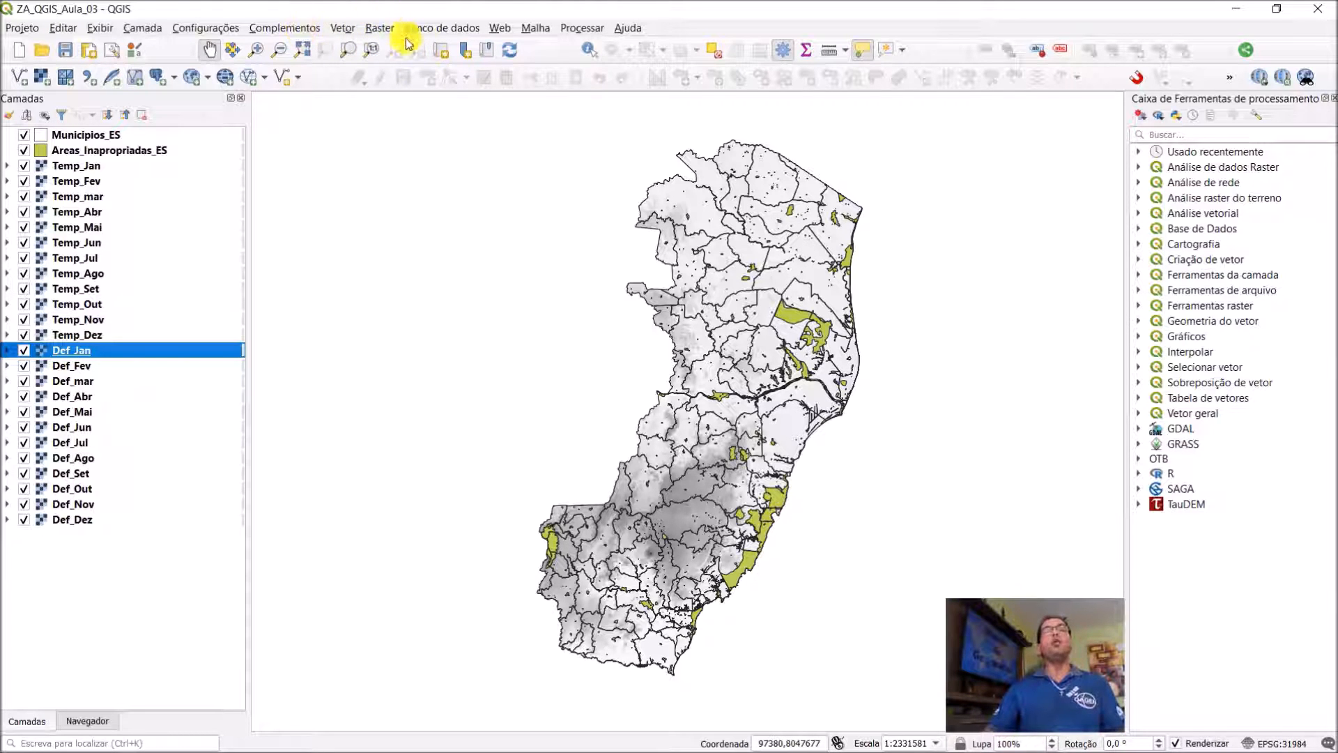
{"action": "left_click", "coordinate": [380, 29]}
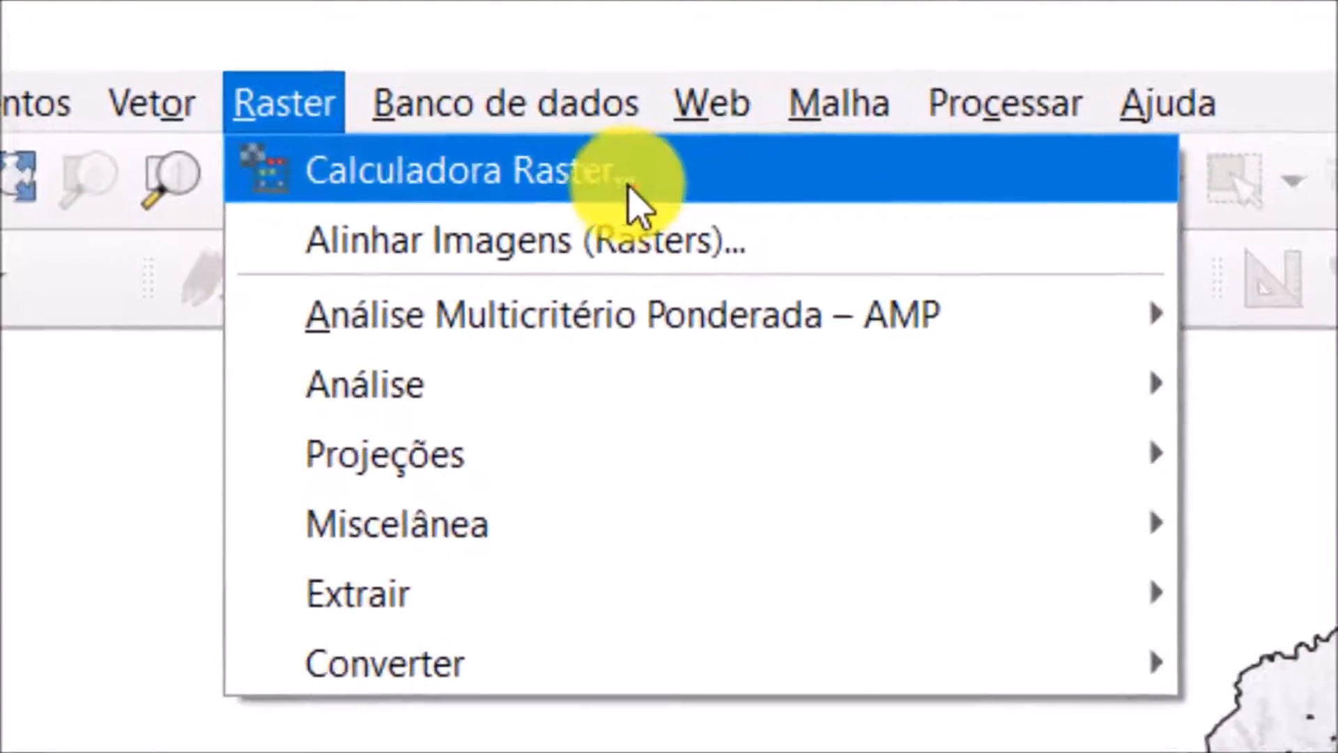
{"action": "left_click", "coordinate": [485, 51]}
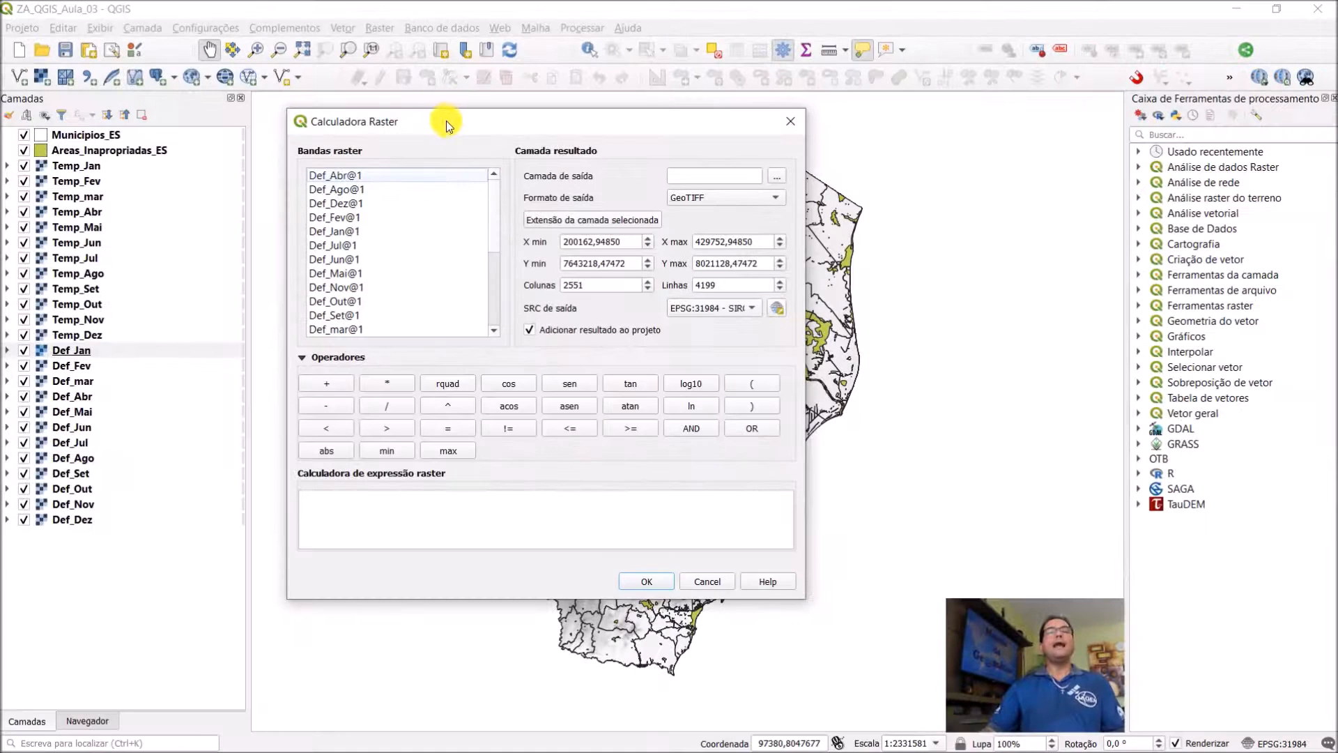
{"action": "left_click_drag", "start_coordinate": [517, 440], "coordinate": [499, 430]}
{"action": "left_click_drag", "start_coordinate": [440, 122], "coordinate": [429, 114]}
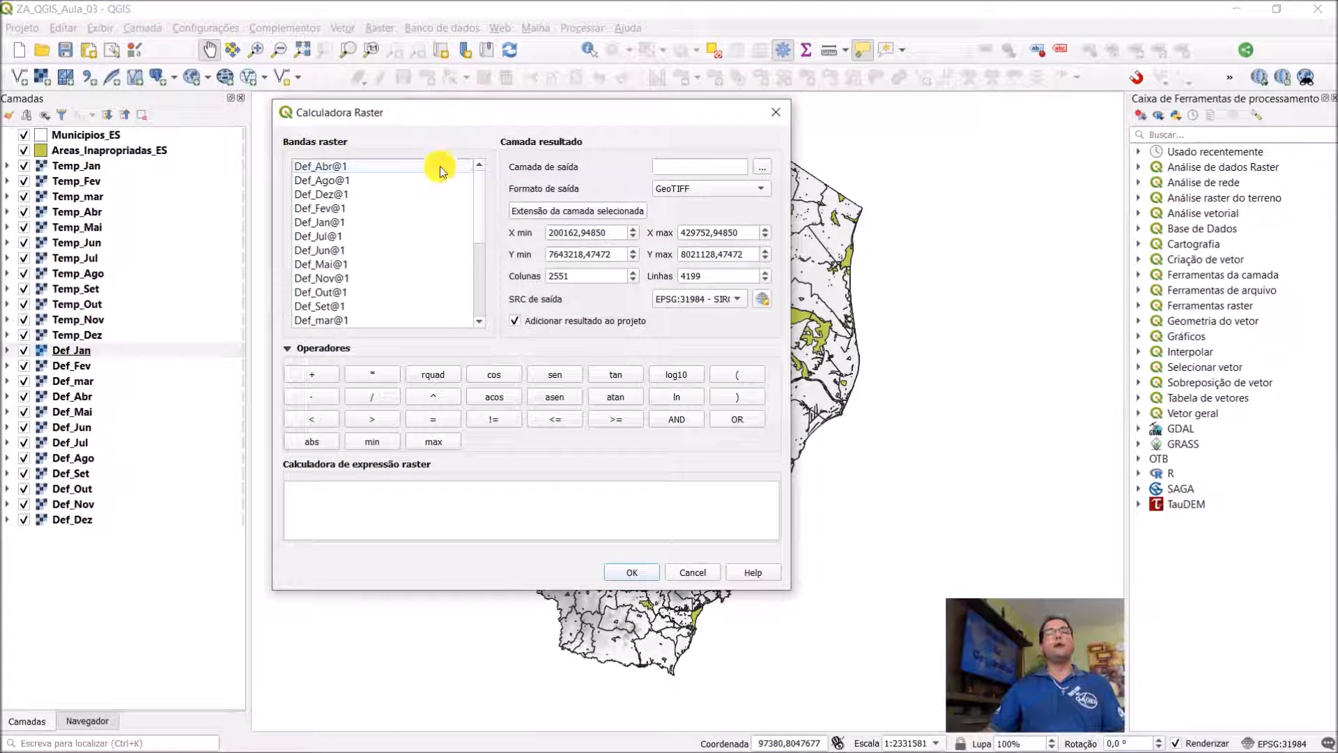
- Start the raster expression with "Def_Jan@1" + "Def_Fev@1" followed by a plus operator
{"action": "left_click", "coordinate": [354, 496]}
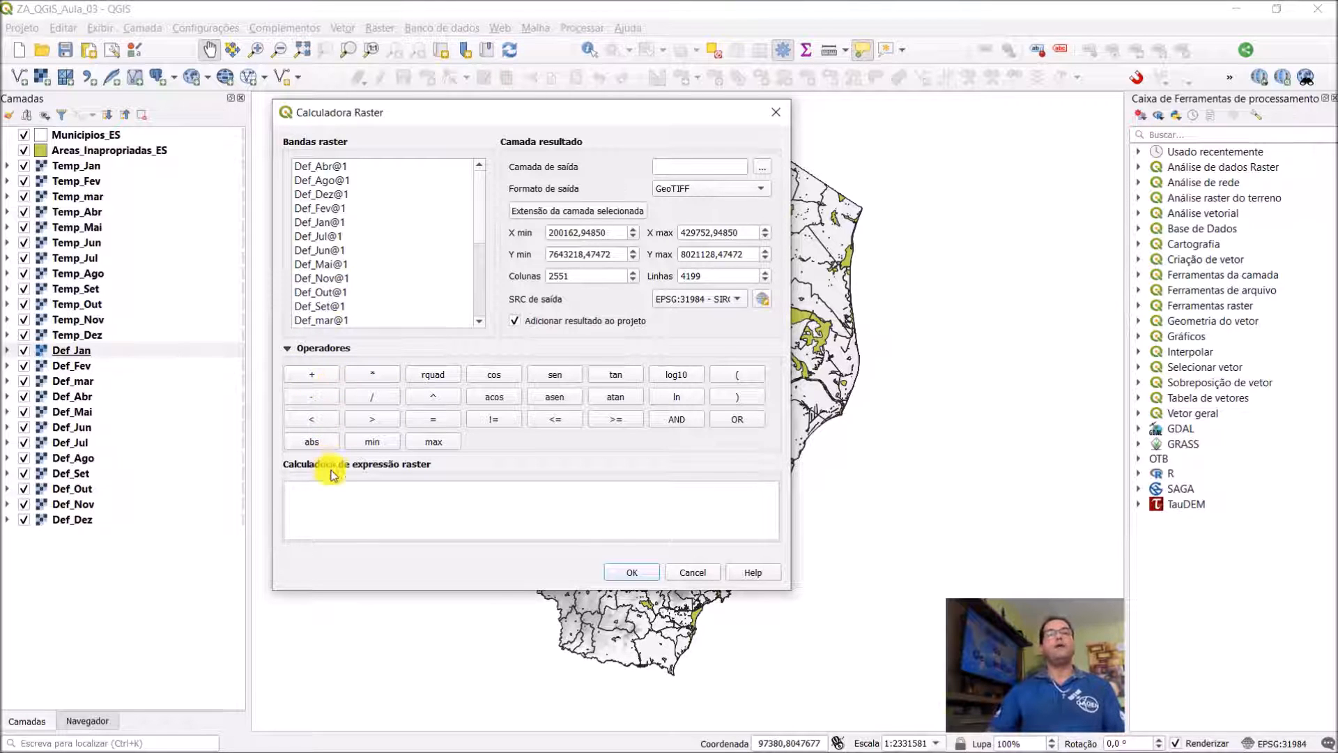
{"action": "left_click", "coordinate": [334, 226]}
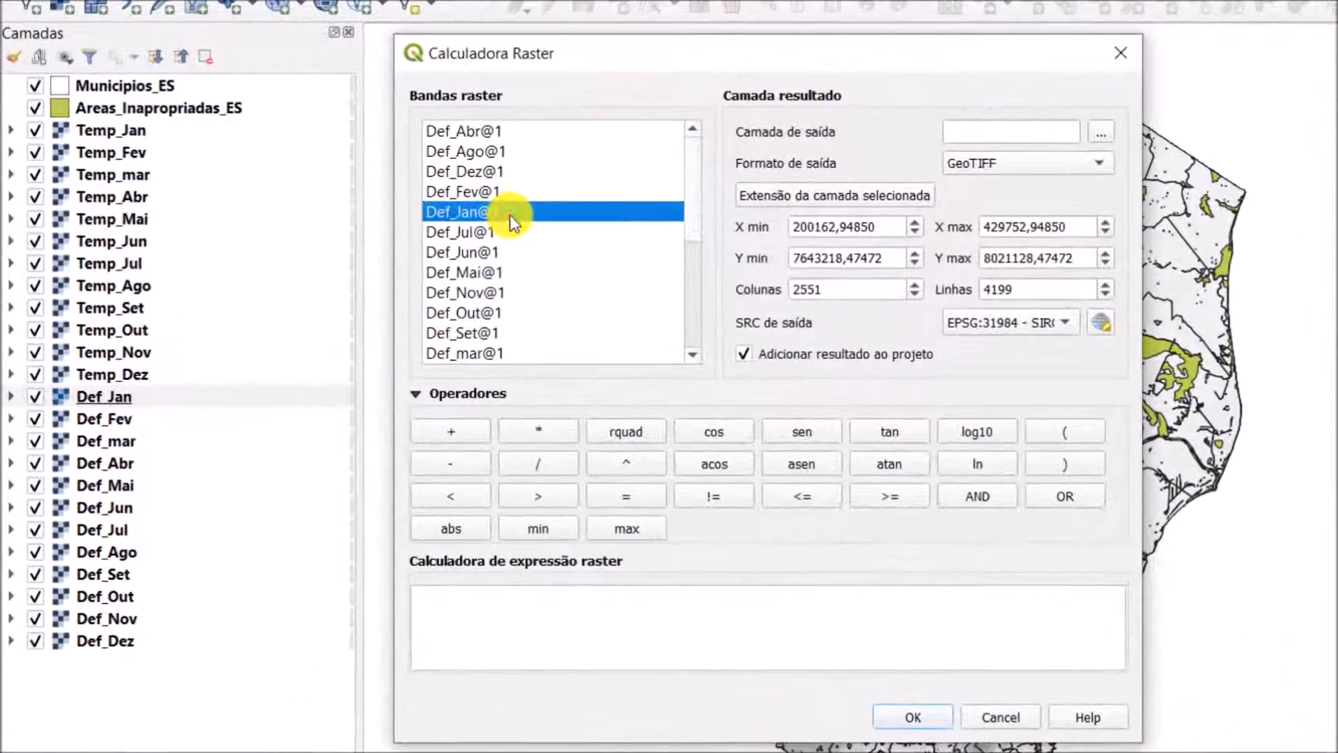
{"action": "double_click", "coordinate": [356, 227]}
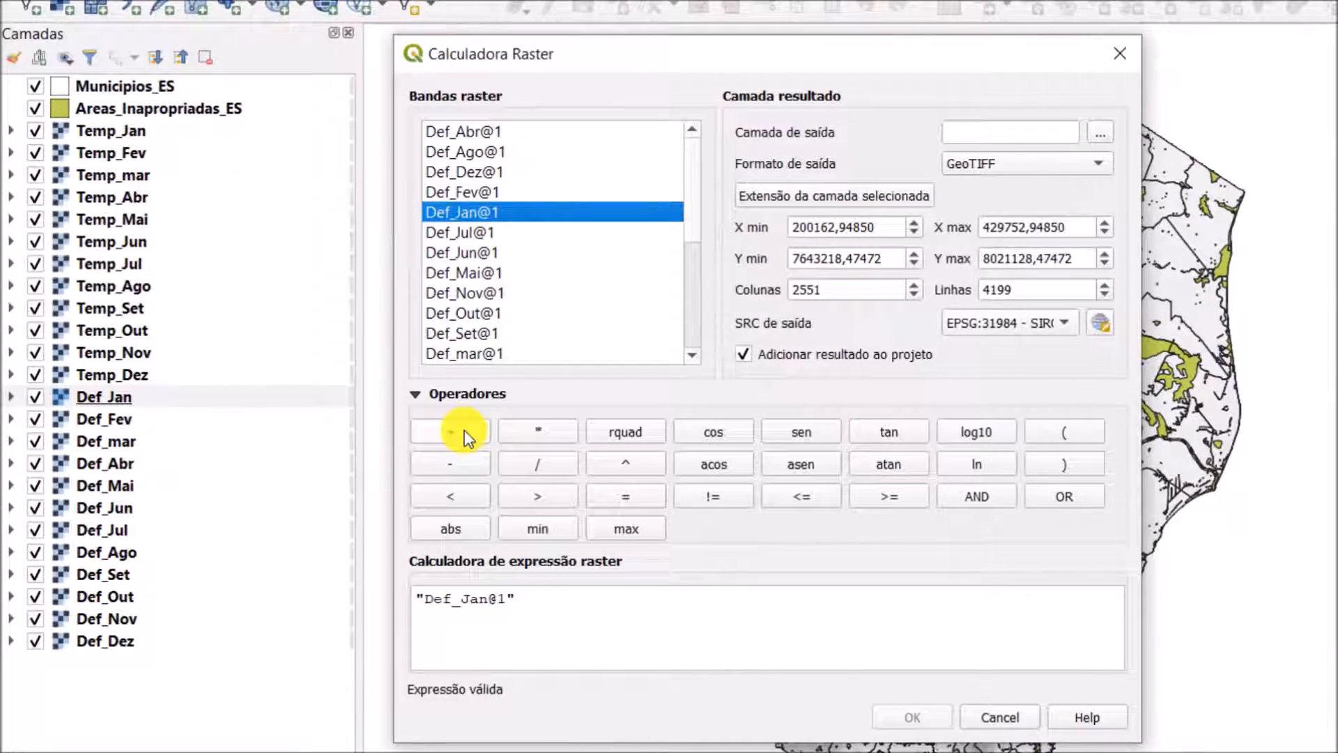
{"action": "left_click", "coordinate": [471, 435]}
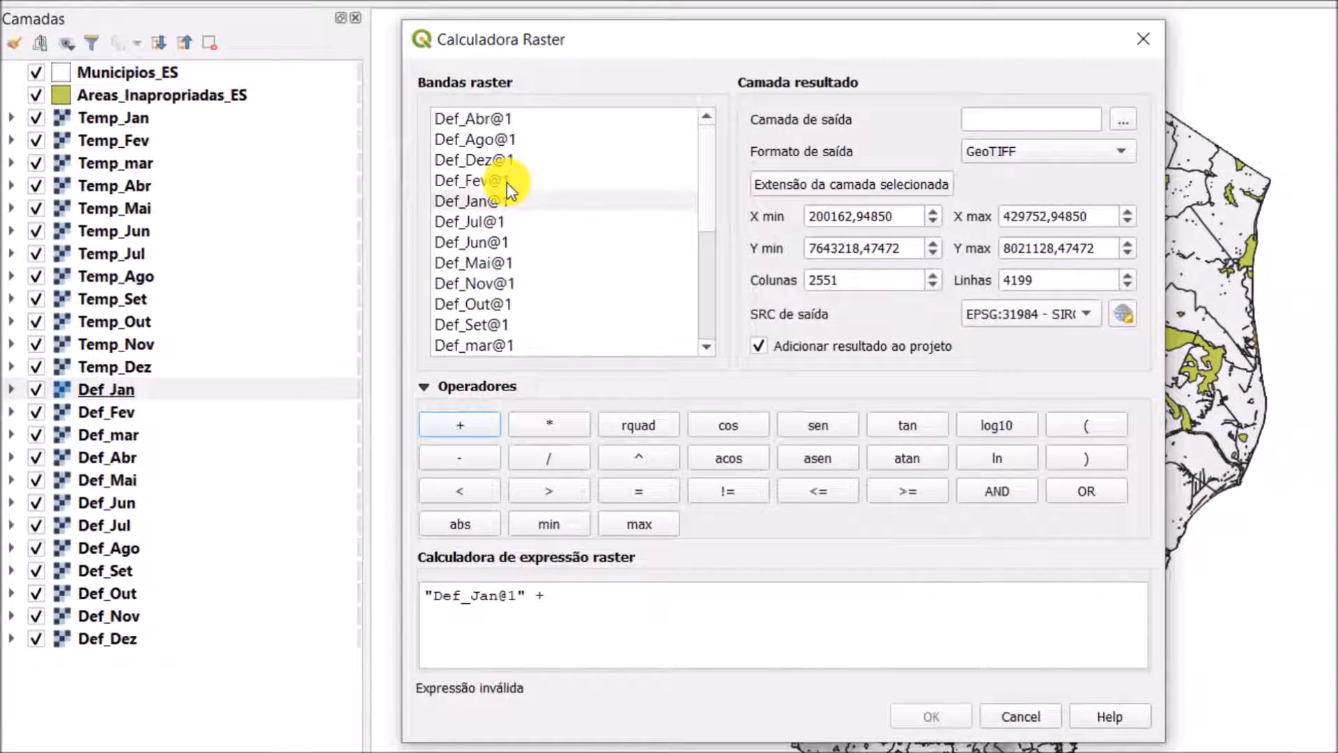
{"action": "double_click", "coordinate": [509, 183]}
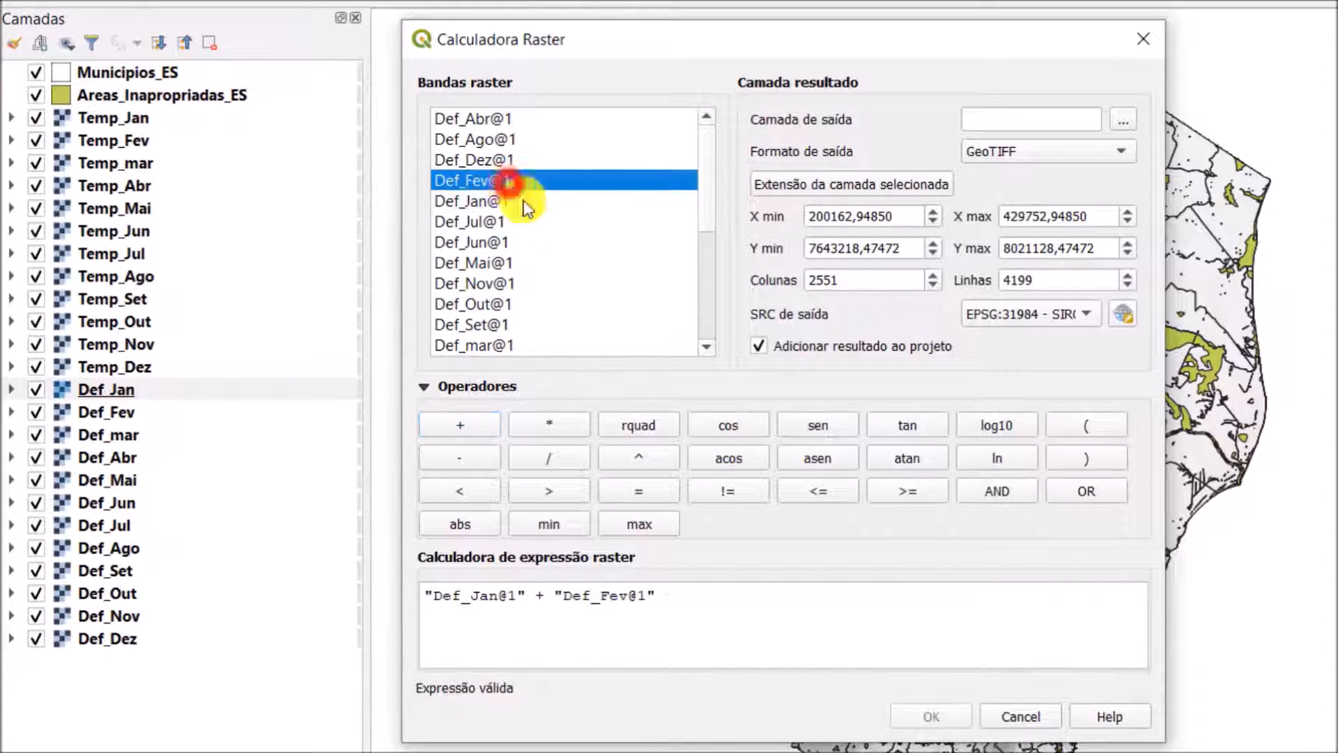
{"action": "left_click", "coordinate": [460, 427]}
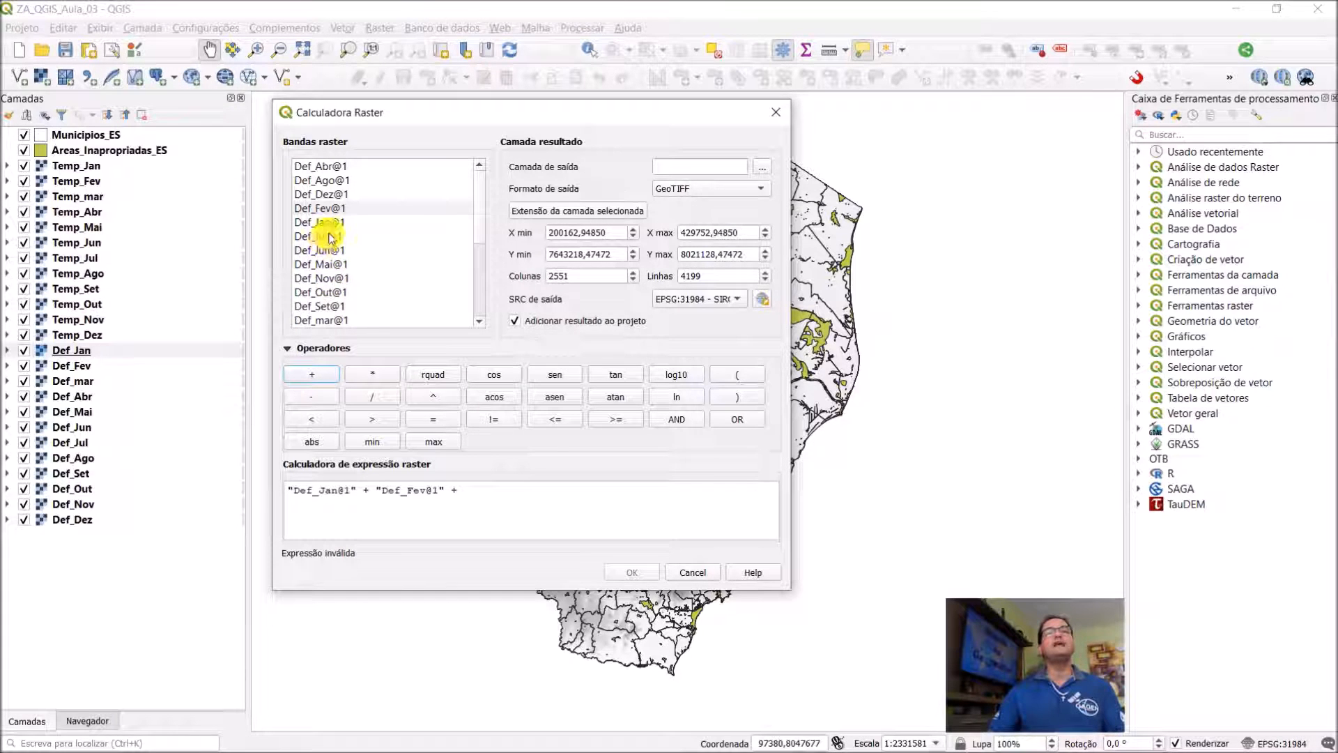
- Append the March deficit band "Def_mar@1" and a plus operator to the raster expression
{"action": "scroll", "coordinate": [341, 312], "scroll_direction": "down", "scroll_amount": 1}
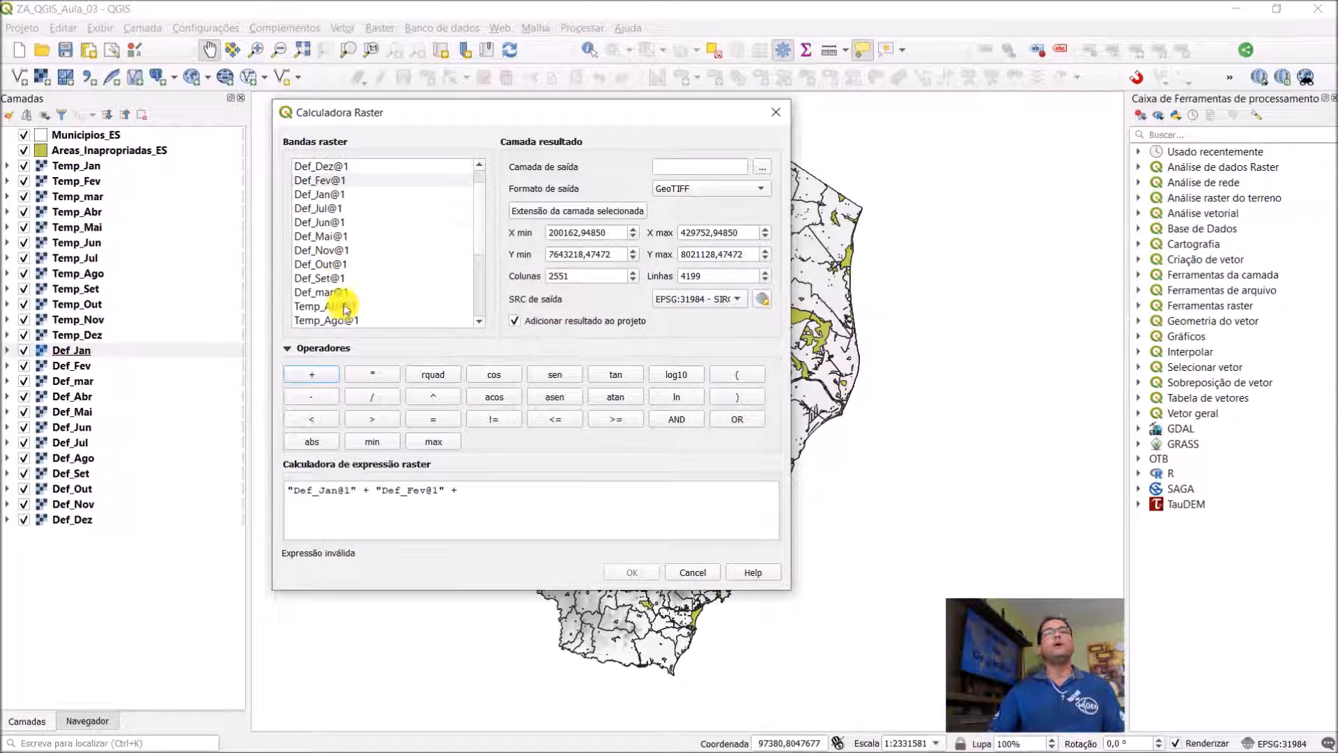
{"action": "left_click", "coordinate": [331, 239]}
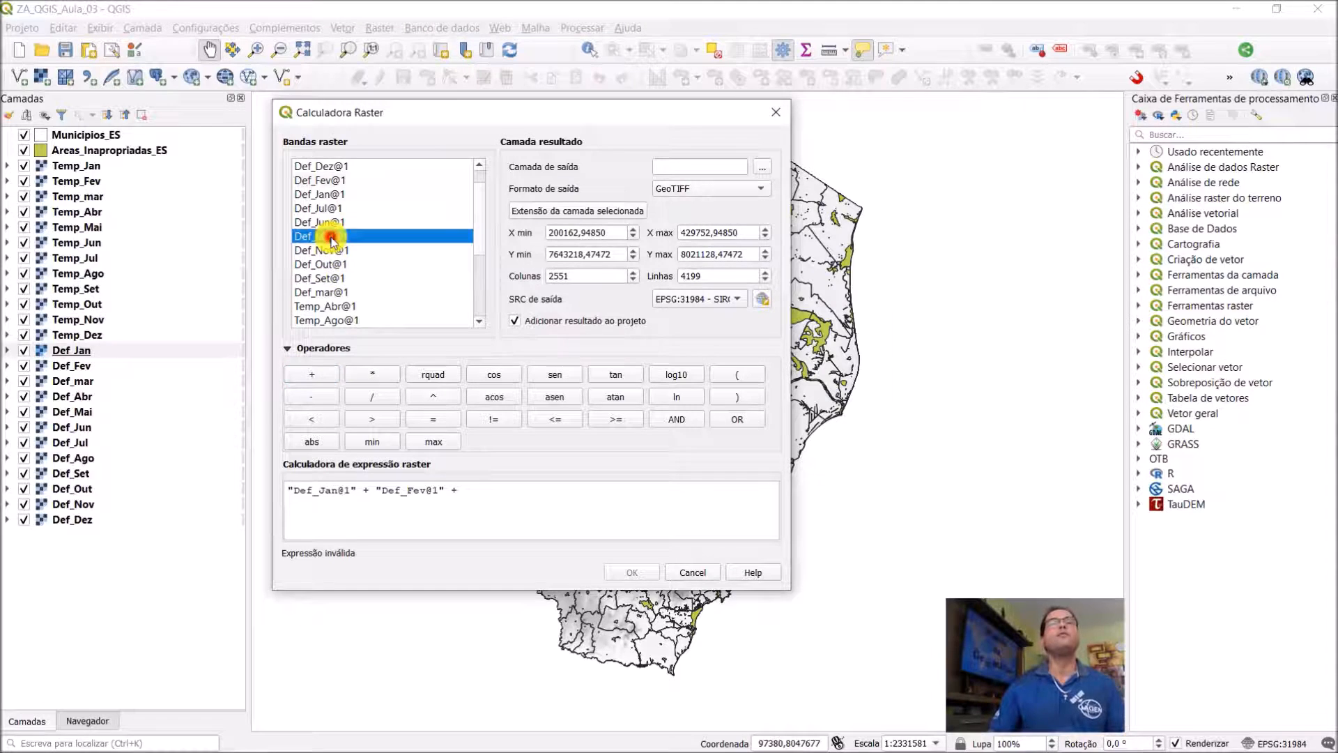
{"action": "left_click", "coordinate": [323, 292]}
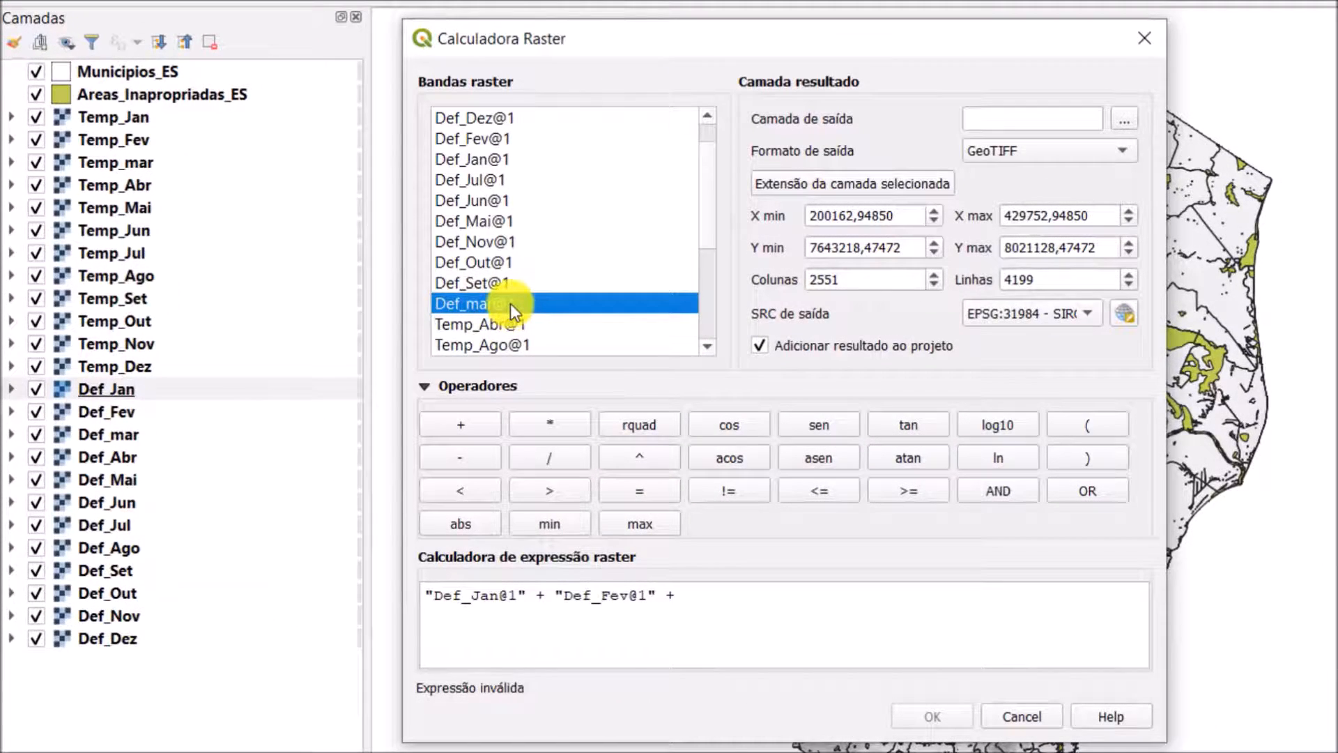
{"action": "double_click", "coordinate": [510, 303]}
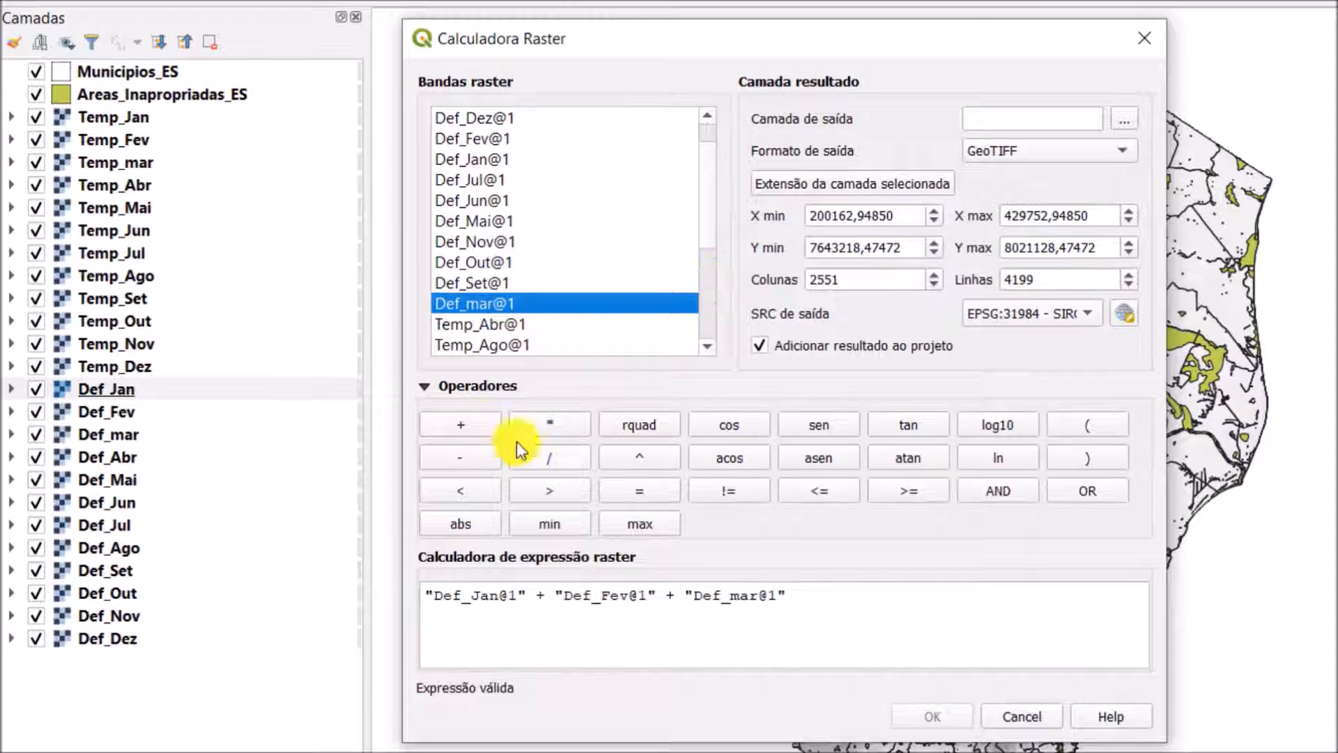
{"action": "left_click", "coordinate": [480, 424]}
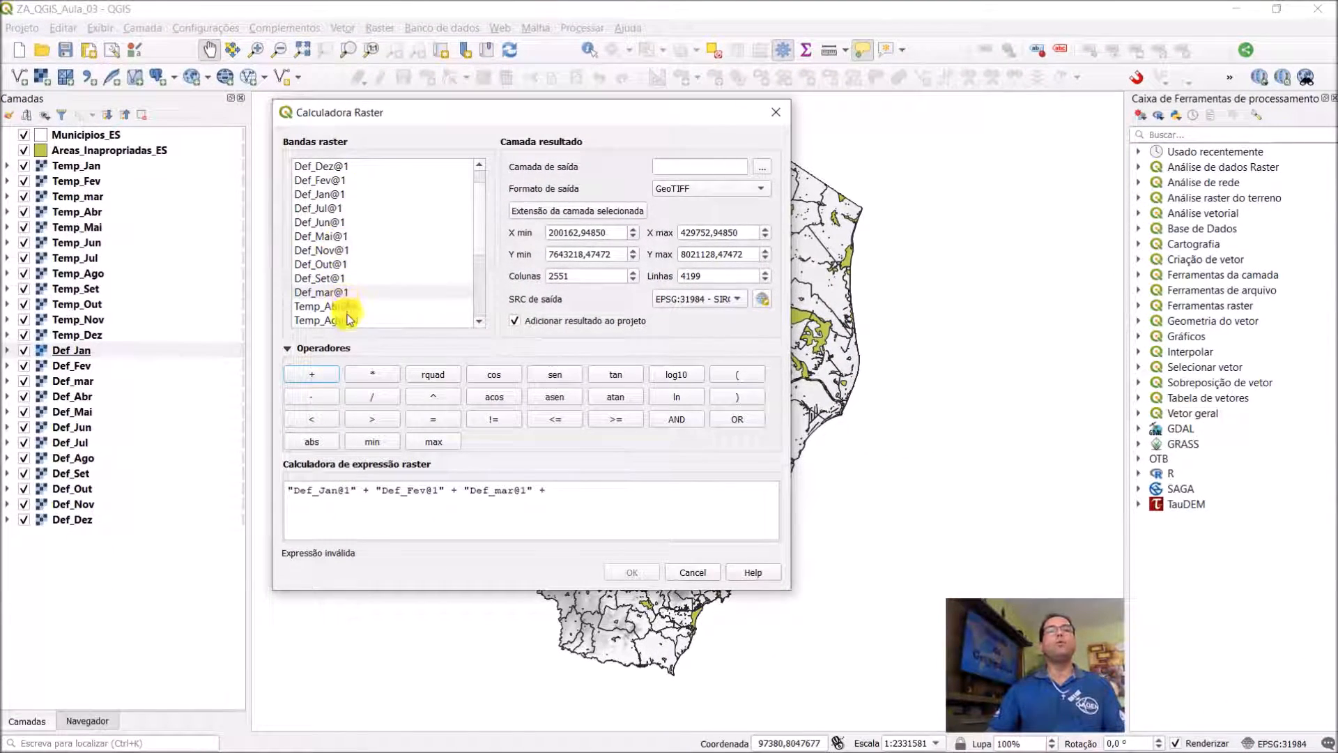
- Append the April deficit band "Def_Abr@1" and a plus operator to the raster expression
{"action": "scroll", "coordinate": [337, 258], "scroll_direction": "up", "scroll_amount": 1}
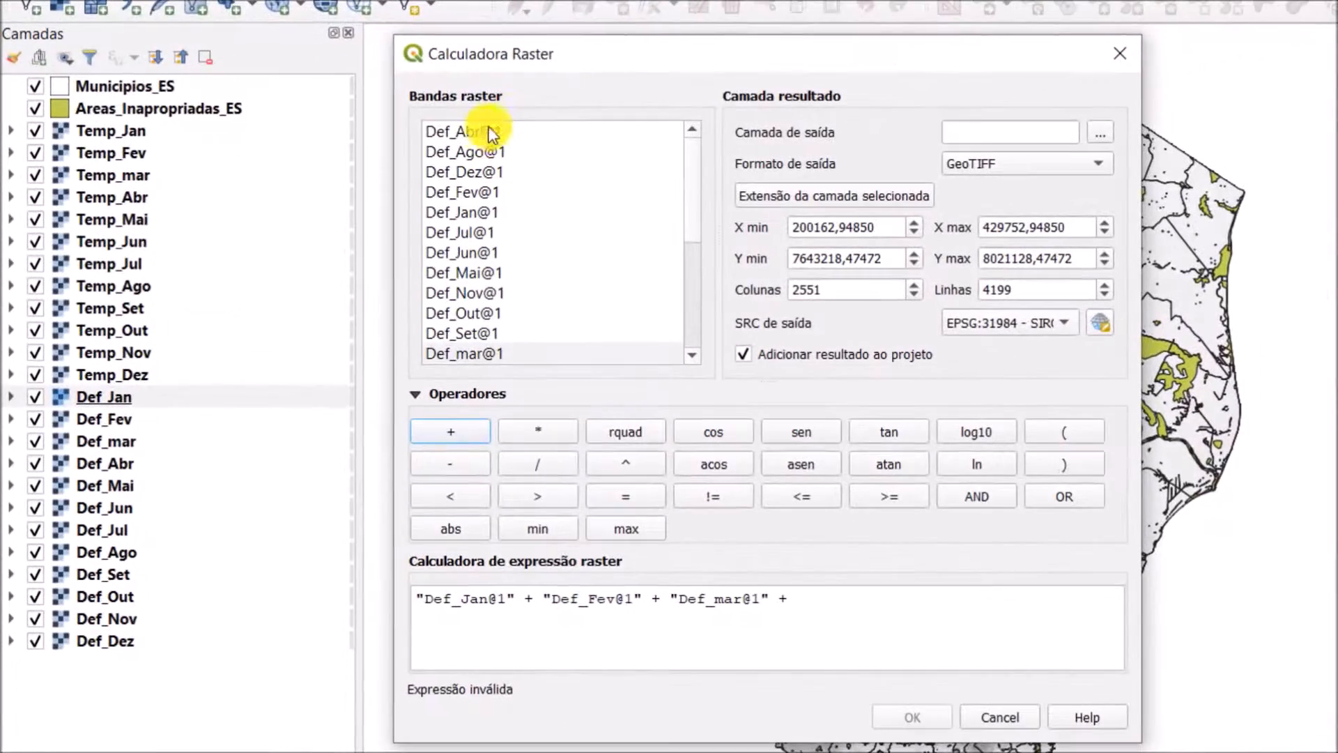
{"action": "left_click", "coordinate": [483, 131]}
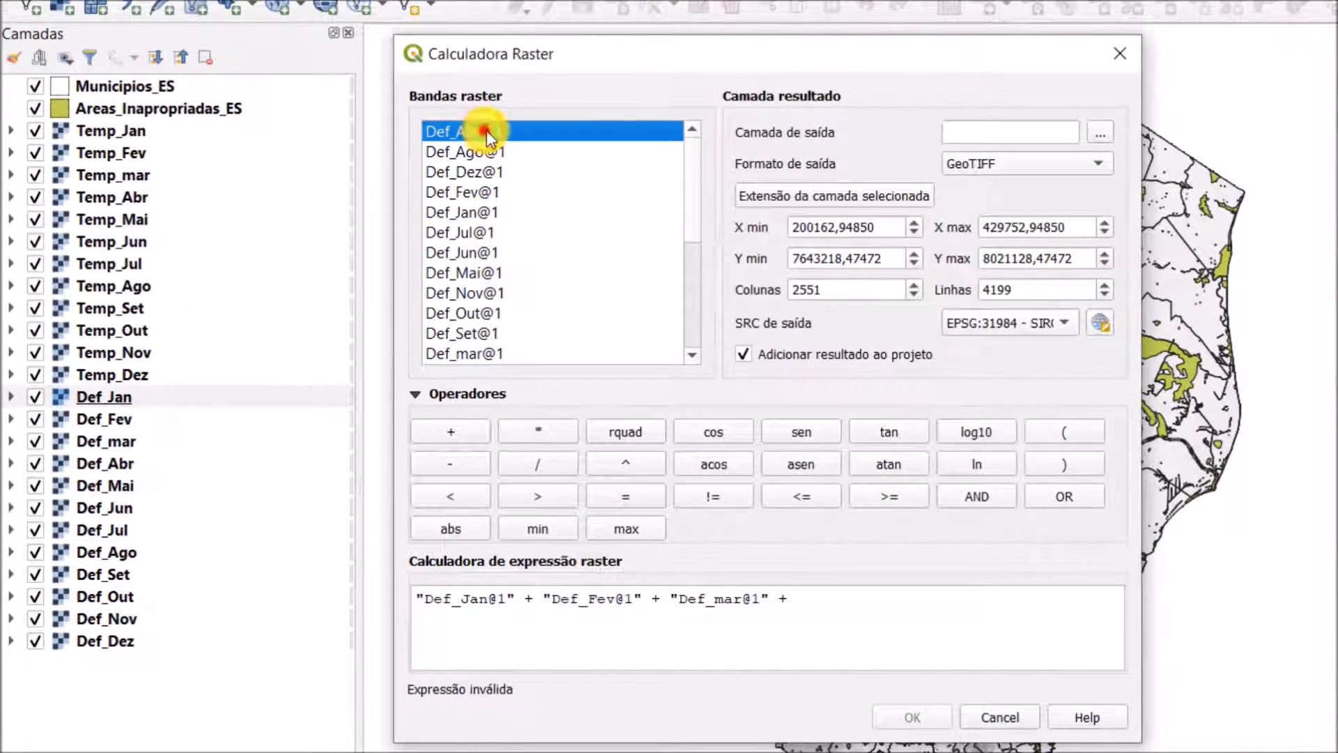
{"action": "double_click", "coordinate": [486, 131]}
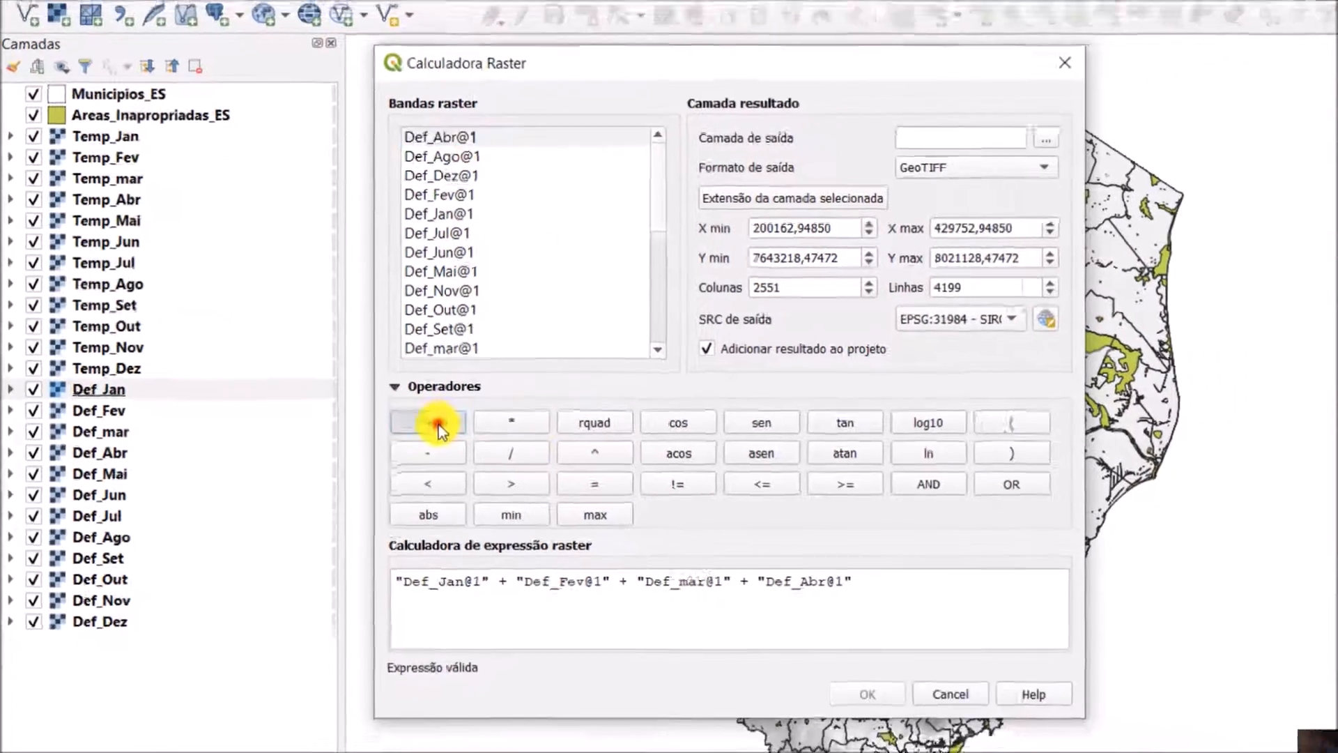
{"action": "left_click", "coordinate": [451, 432]}
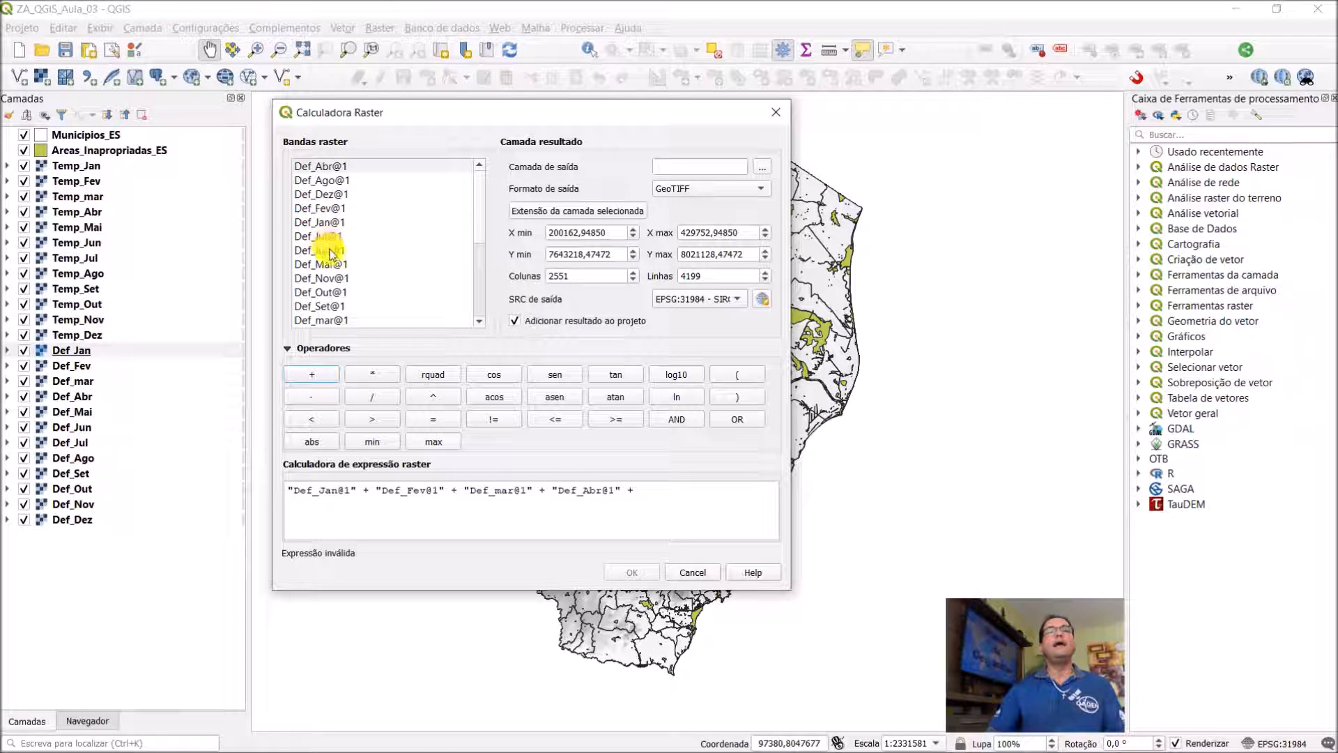
- Append the May and June bands "Def_Mai@1" + "Def_Jun@1" to the raster expression, ending with a plus operator
{"action": "left_click", "coordinate": [336, 265]}
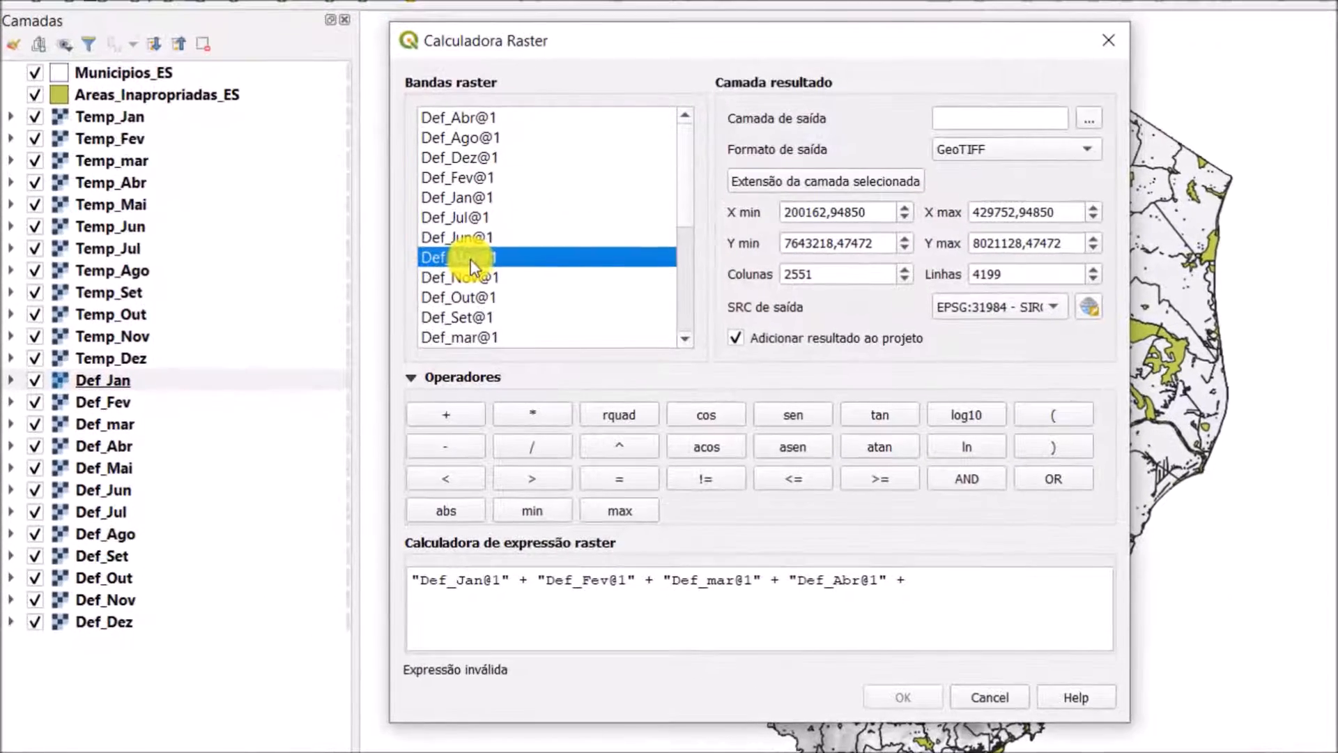
{"action": "double_click", "coordinate": [471, 258]}
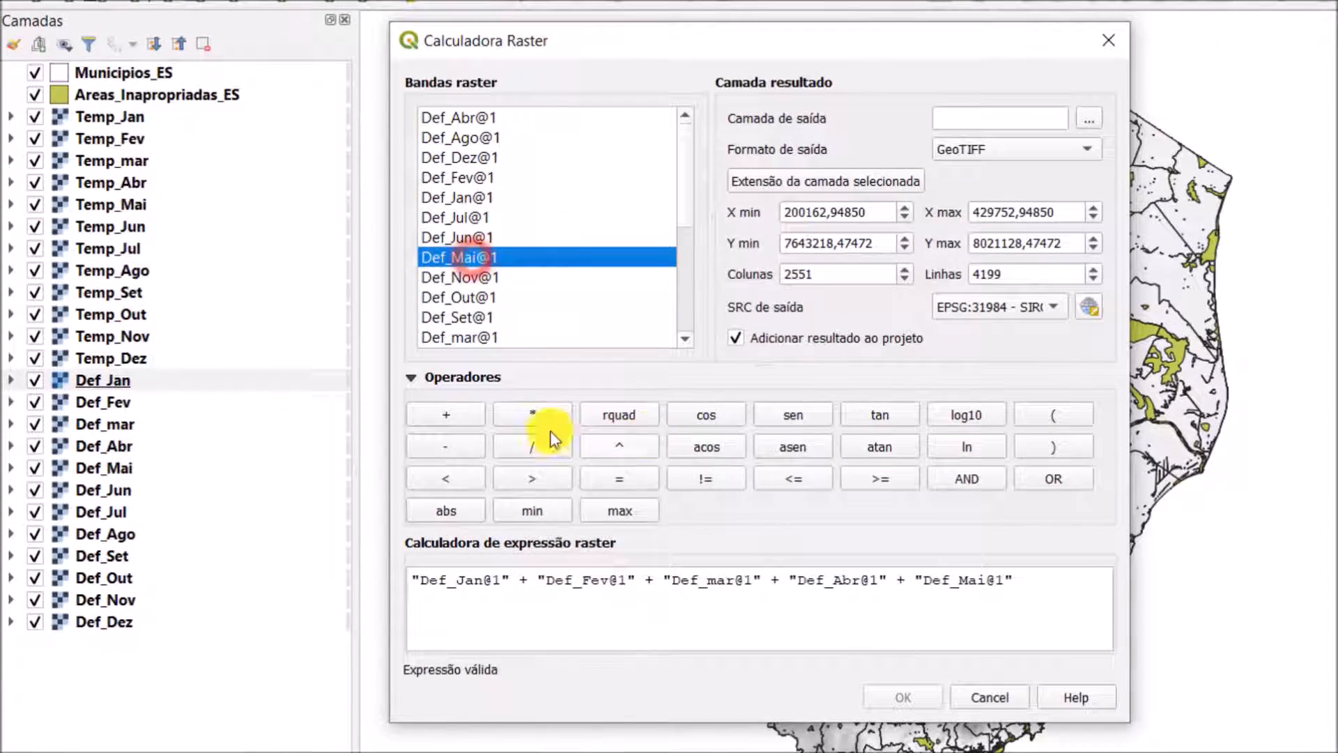
{"action": "left_click", "coordinate": [450, 416]}
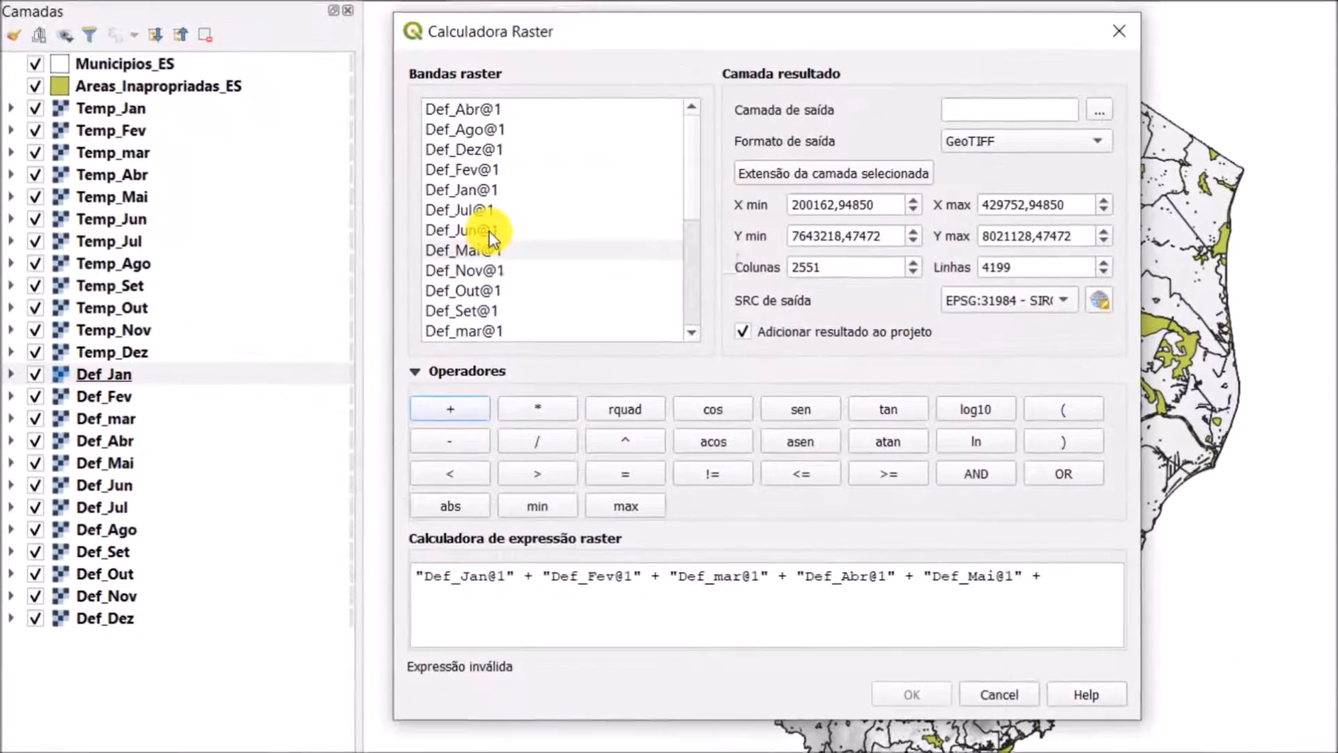
{"action": "double_click", "coordinate": [339, 251]}
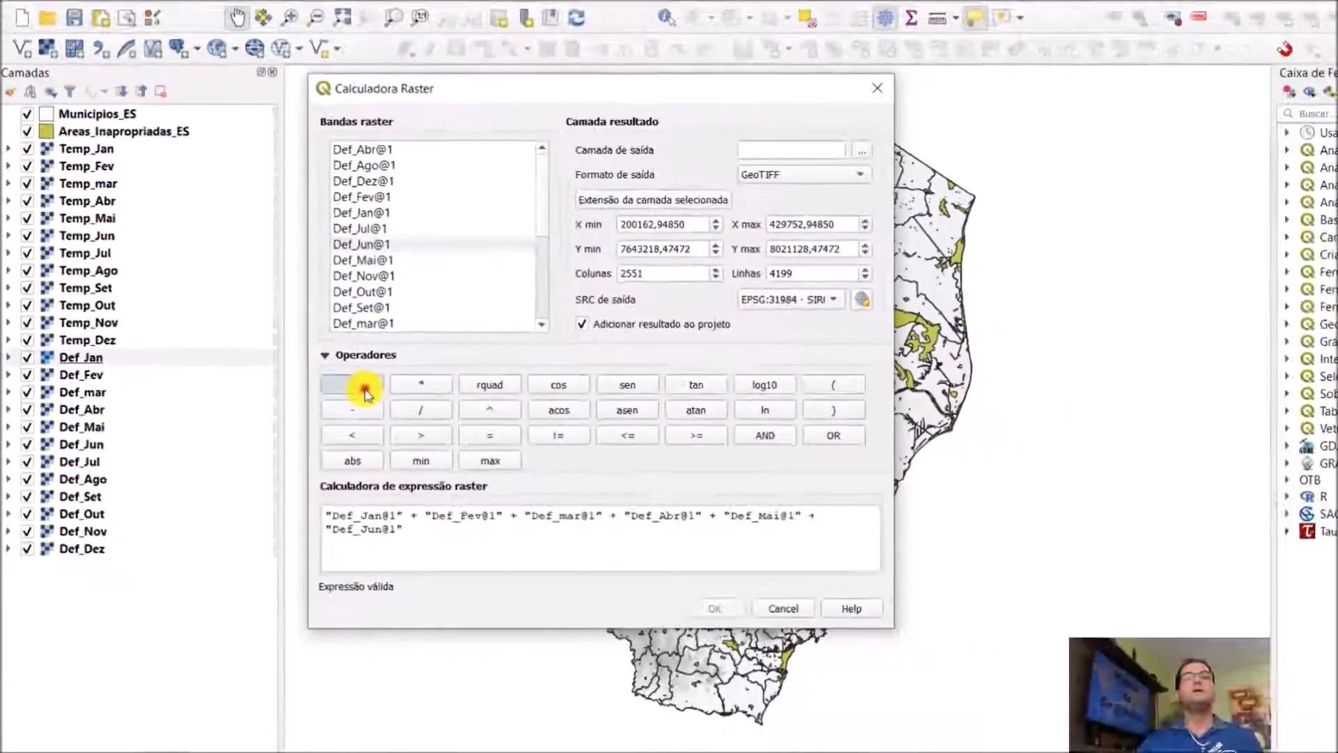
{"action": "left_click", "coordinate": [453, 410]}
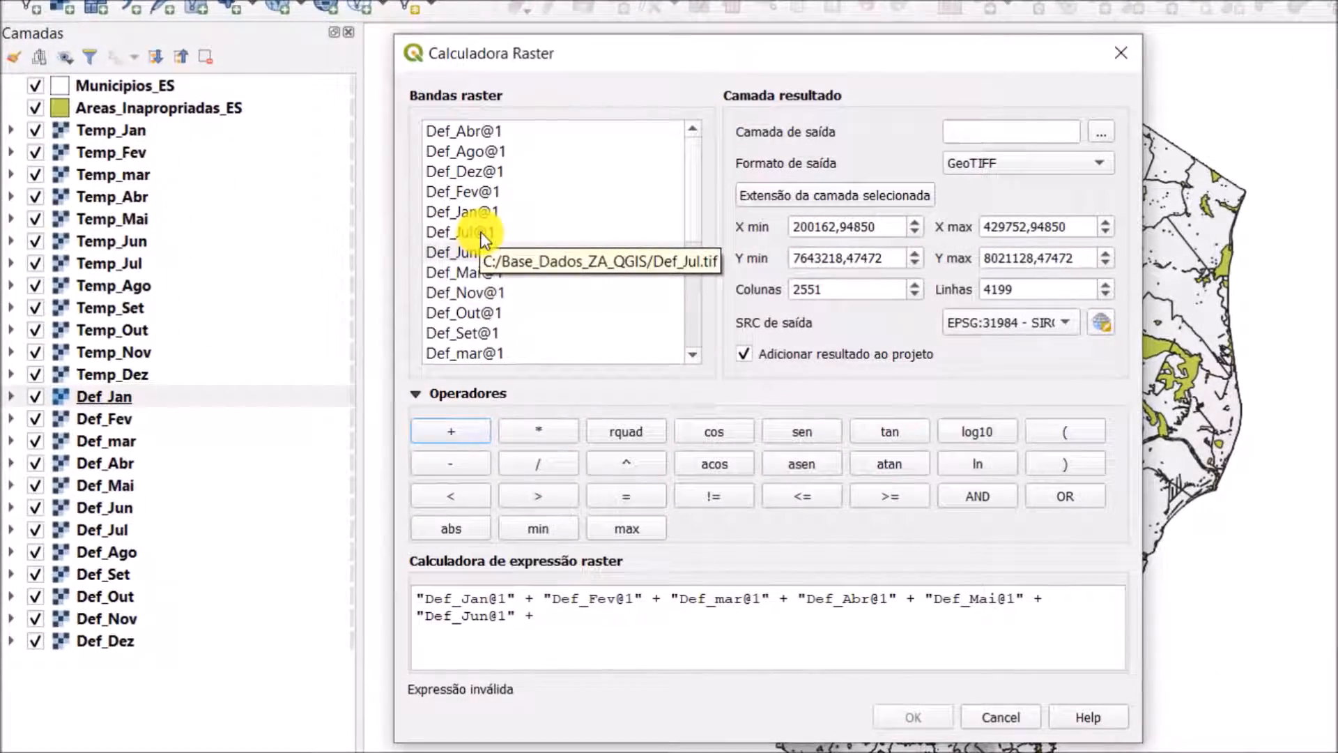
- Append the July and August bands "Def_Jul@1" + "Def_Ago@1" to the raster expression, ending with a plus operator
{"action": "double_click", "coordinate": [333, 238]}
{"action": "left_click", "coordinate": [450, 432]}
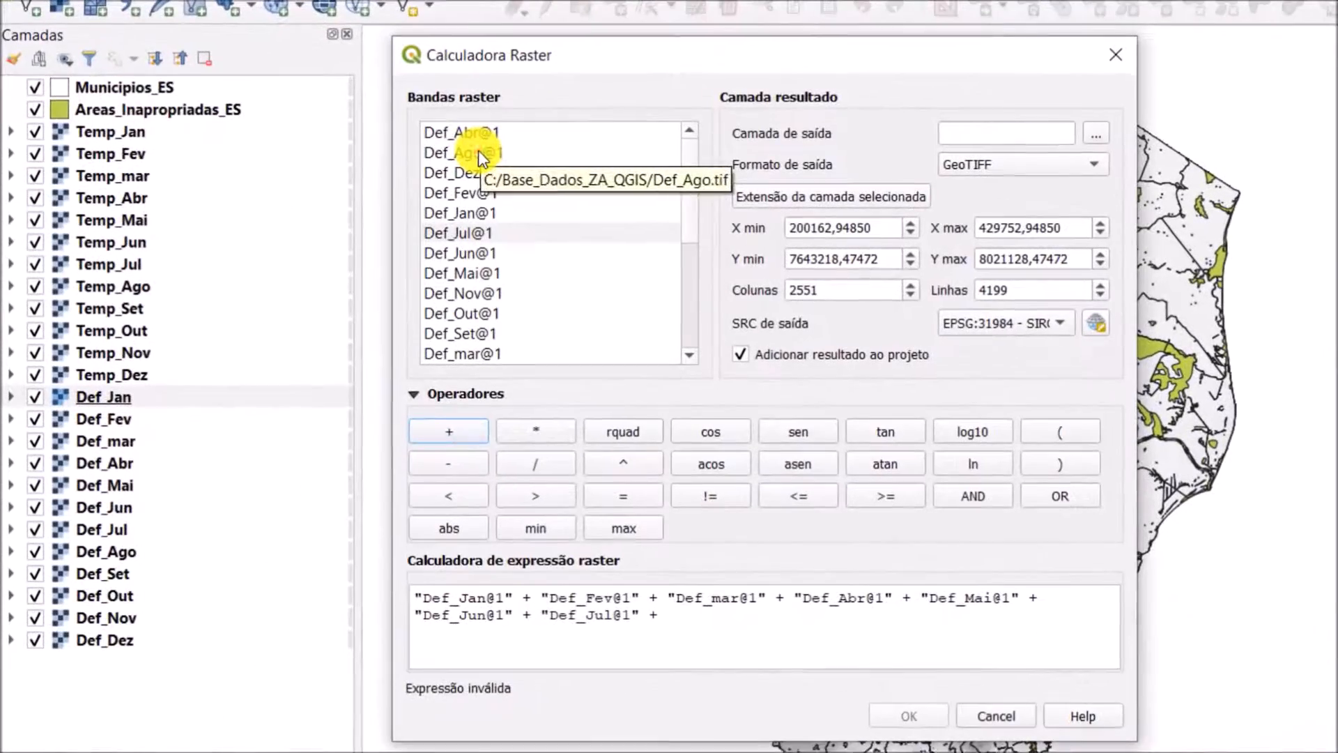
{"action": "double_click", "coordinate": [334, 181]}
{"action": "left_click", "coordinate": [454, 430]}
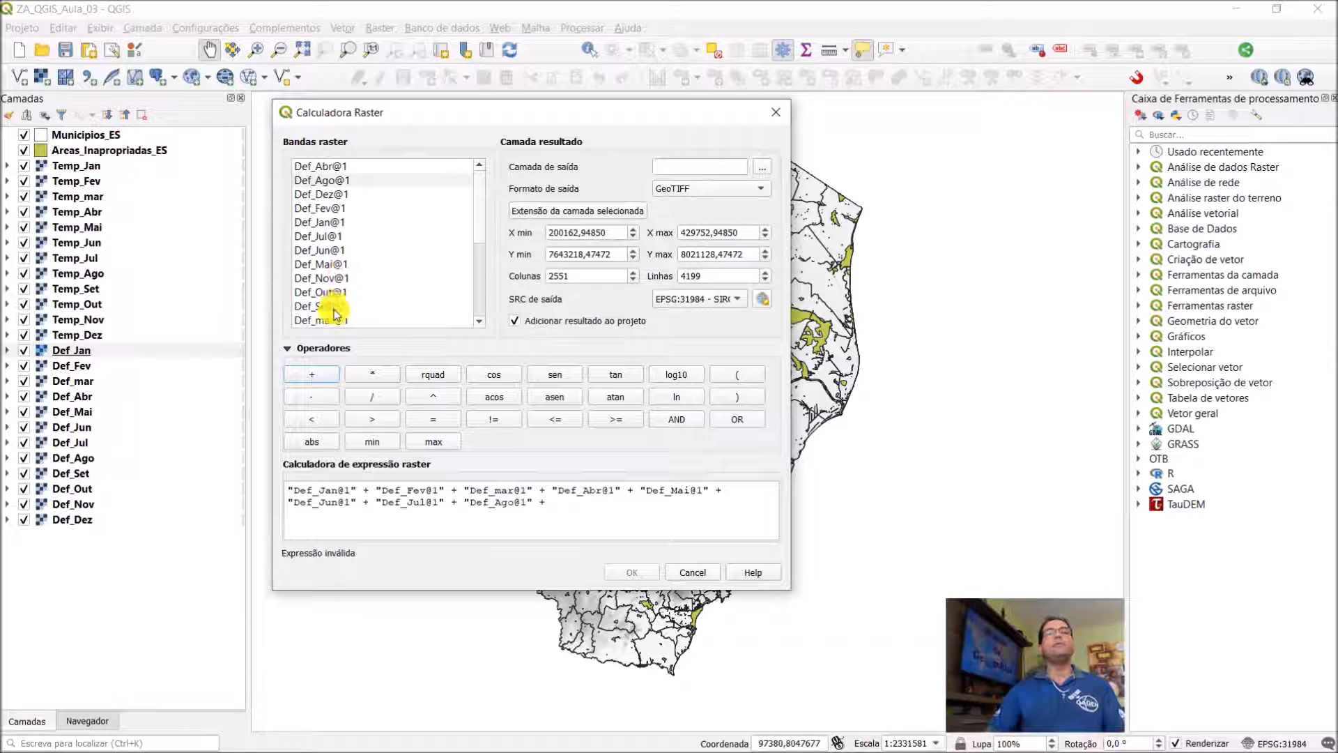
- Append the September and October bands "Def_Set@1" + "Def_Out@1" to the raster expression, ending with a plus operator
{"action": "left_click", "coordinate": [333, 307]}
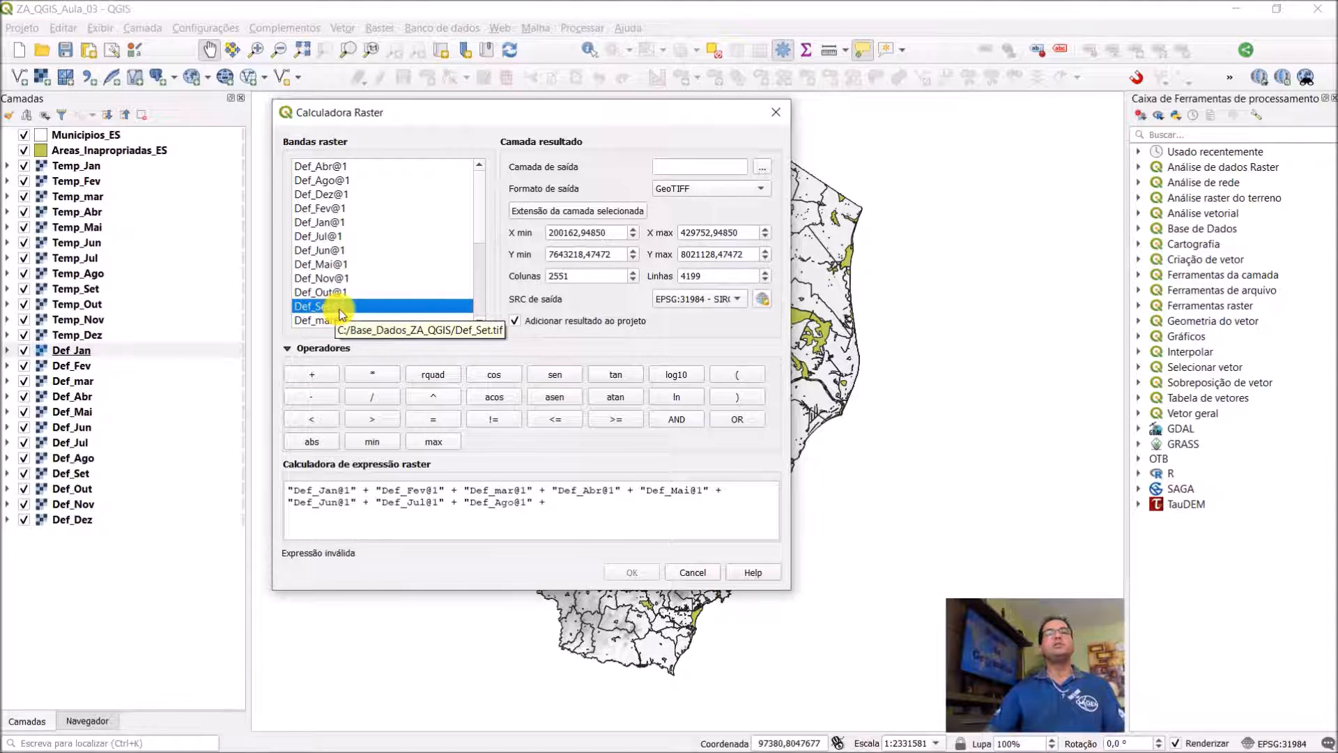
{"action": "double_click", "coordinate": [342, 308]}
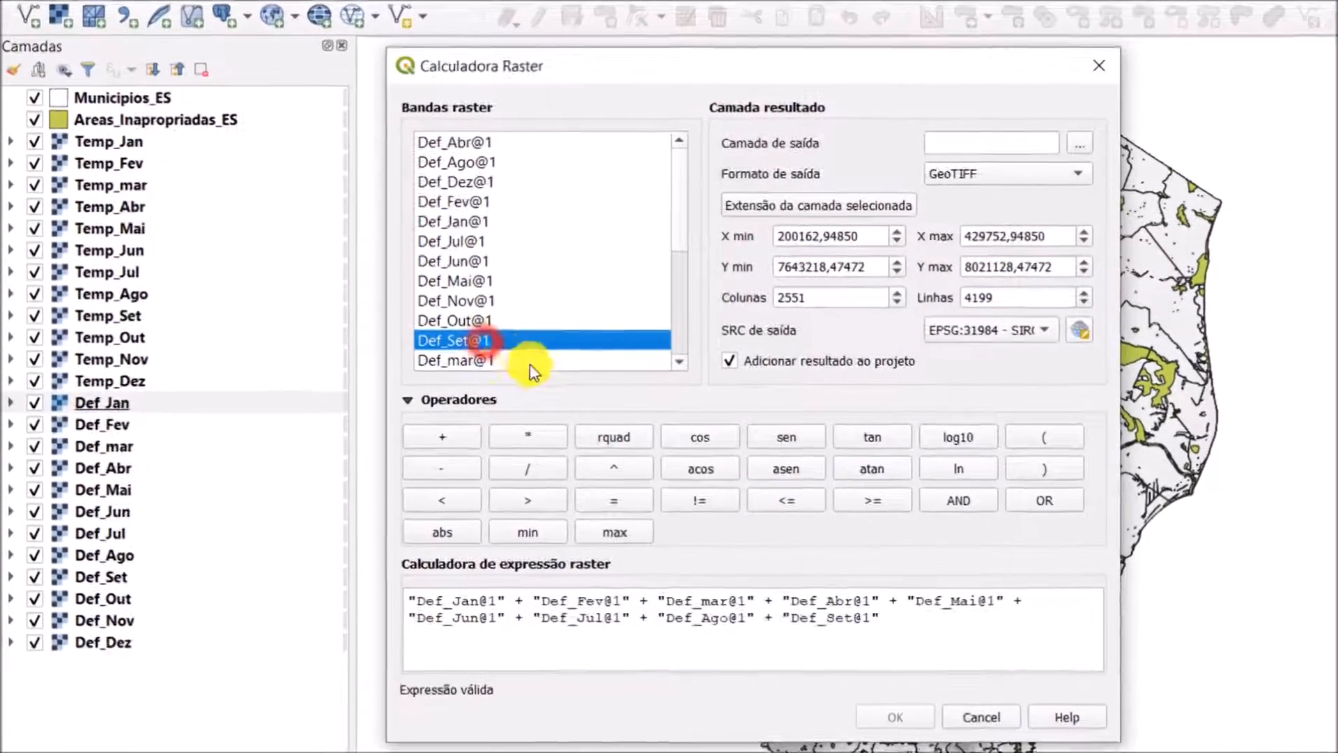
{"action": "left_click", "coordinate": [462, 438]}
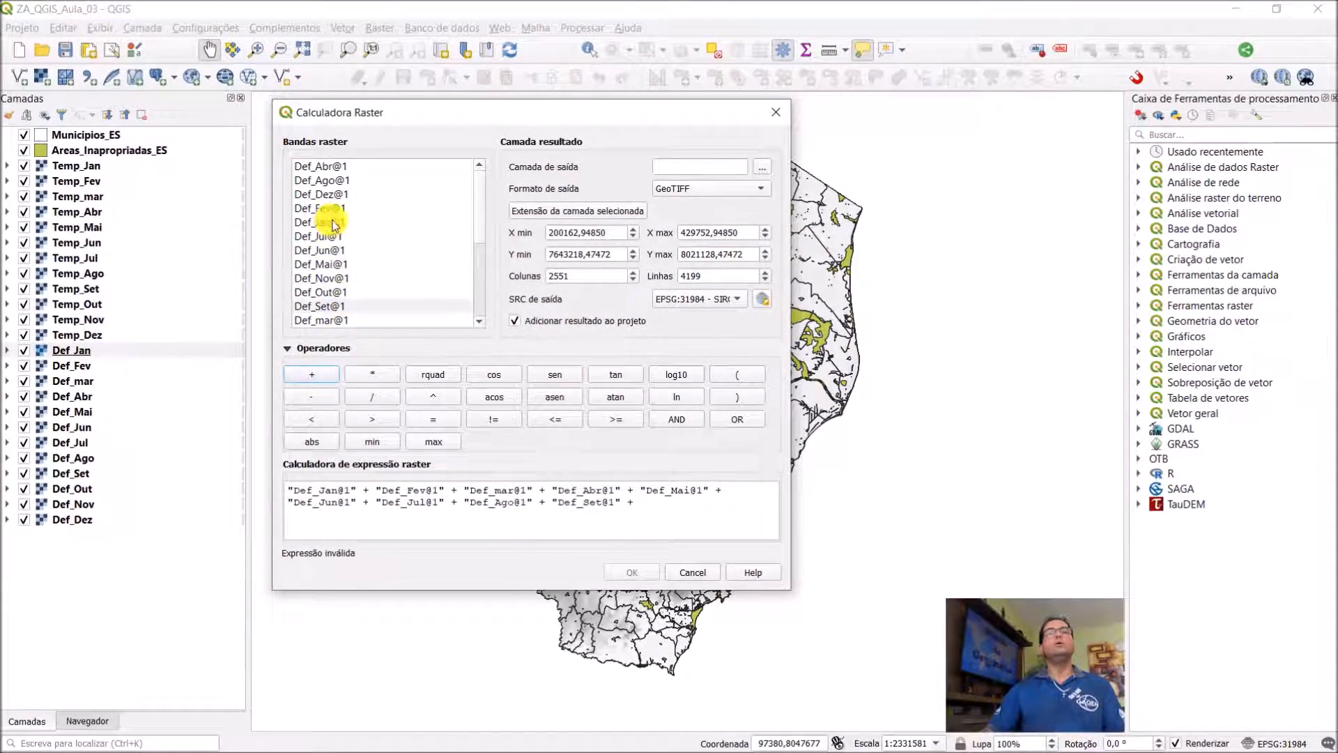
{"action": "scroll", "coordinate": [339, 256], "scroll_direction": "down", "scroll_amount": 2}
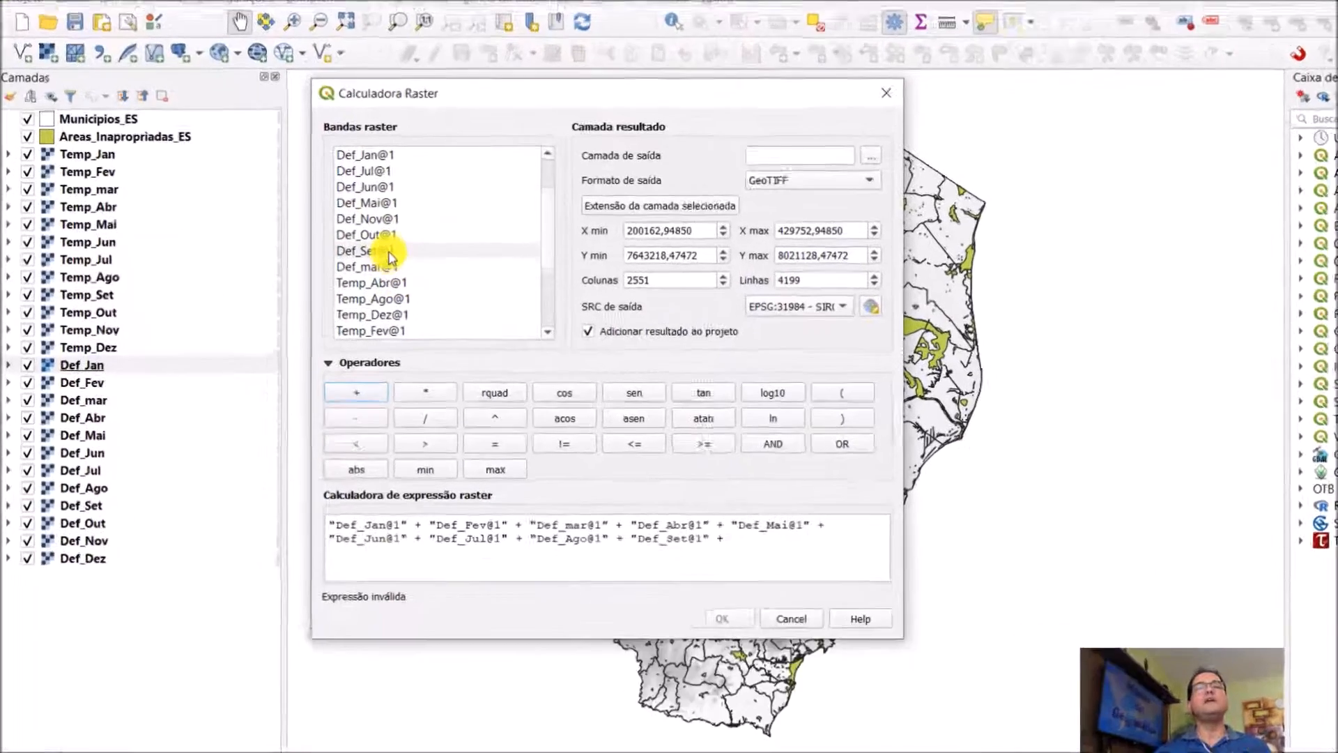
{"action": "left_click", "coordinate": [384, 235]}
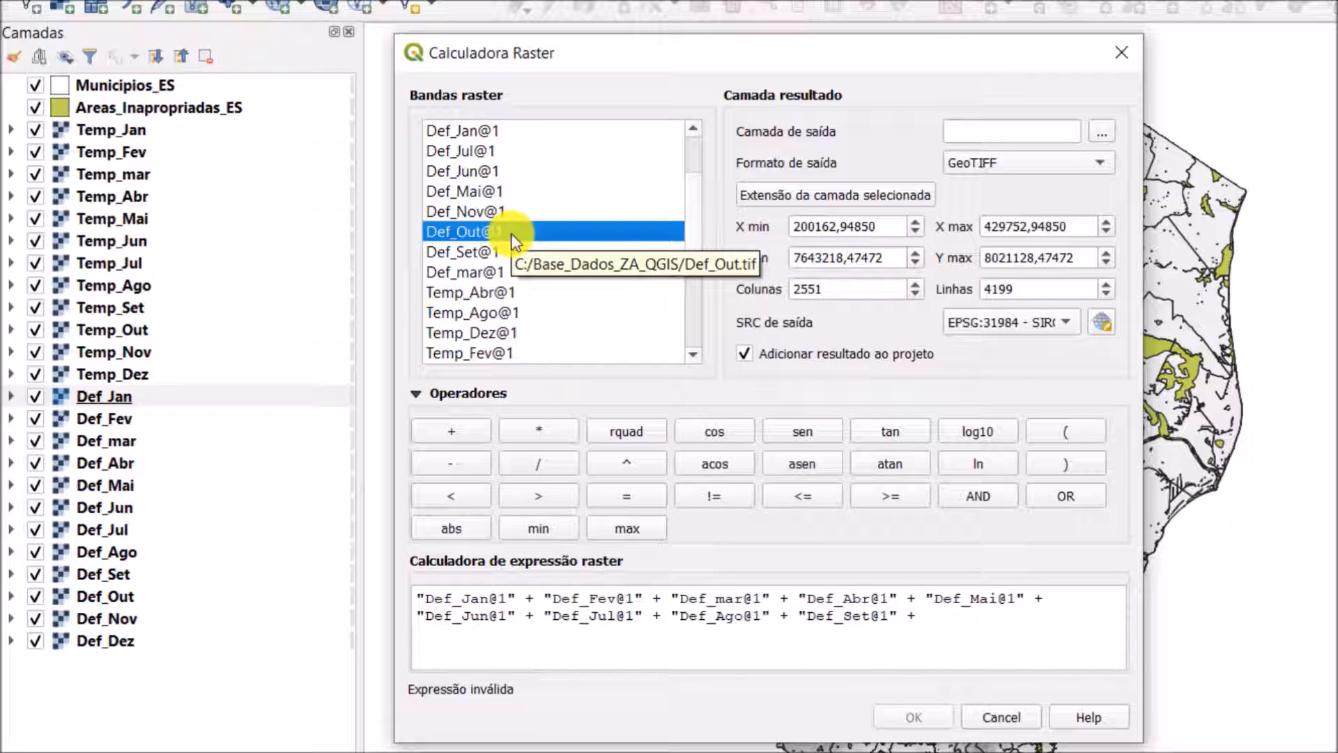
{"action": "double_click", "coordinate": [515, 237]}
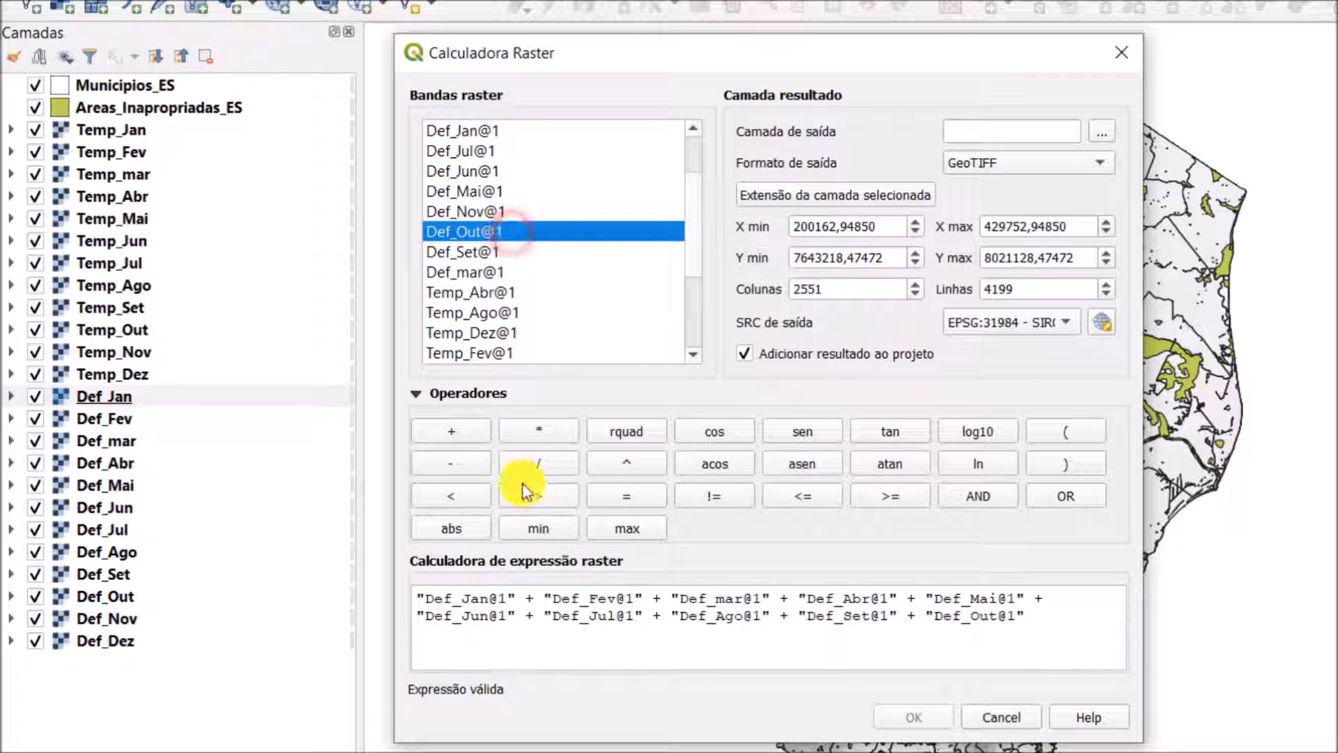
{"action": "left_click", "coordinate": [460, 430]}
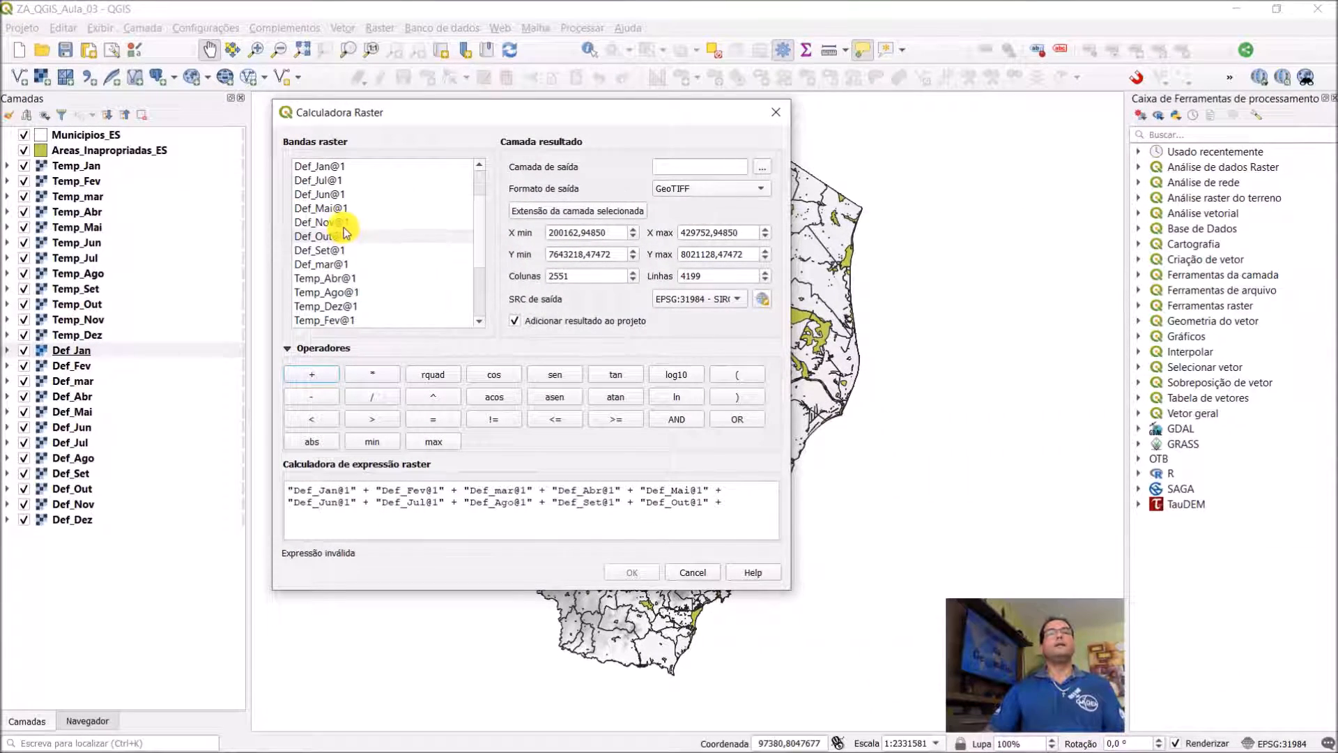
- Complete the raster expression with the November and December bands "Def_Nov@1" + "Def_Dez@1"
{"action": "left_click", "coordinate": [341, 223]}
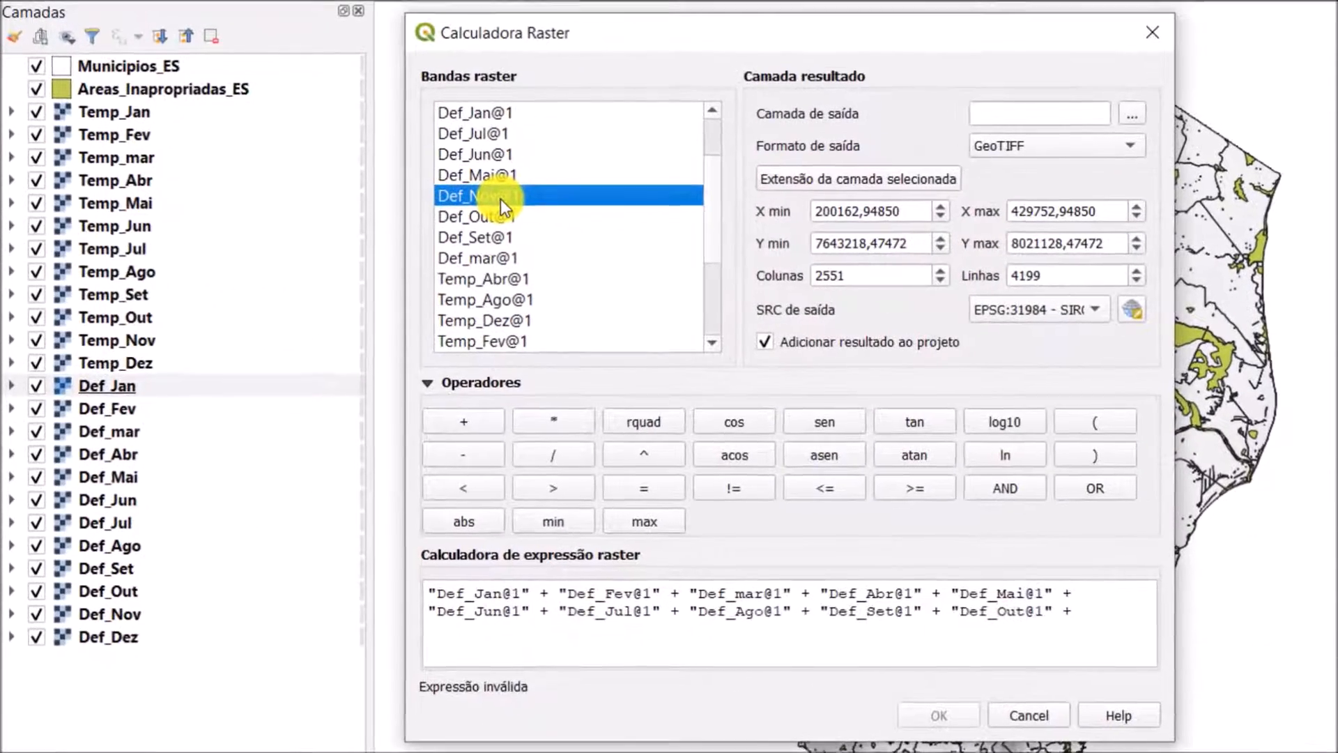
{"action": "double_click", "coordinate": [338, 224]}
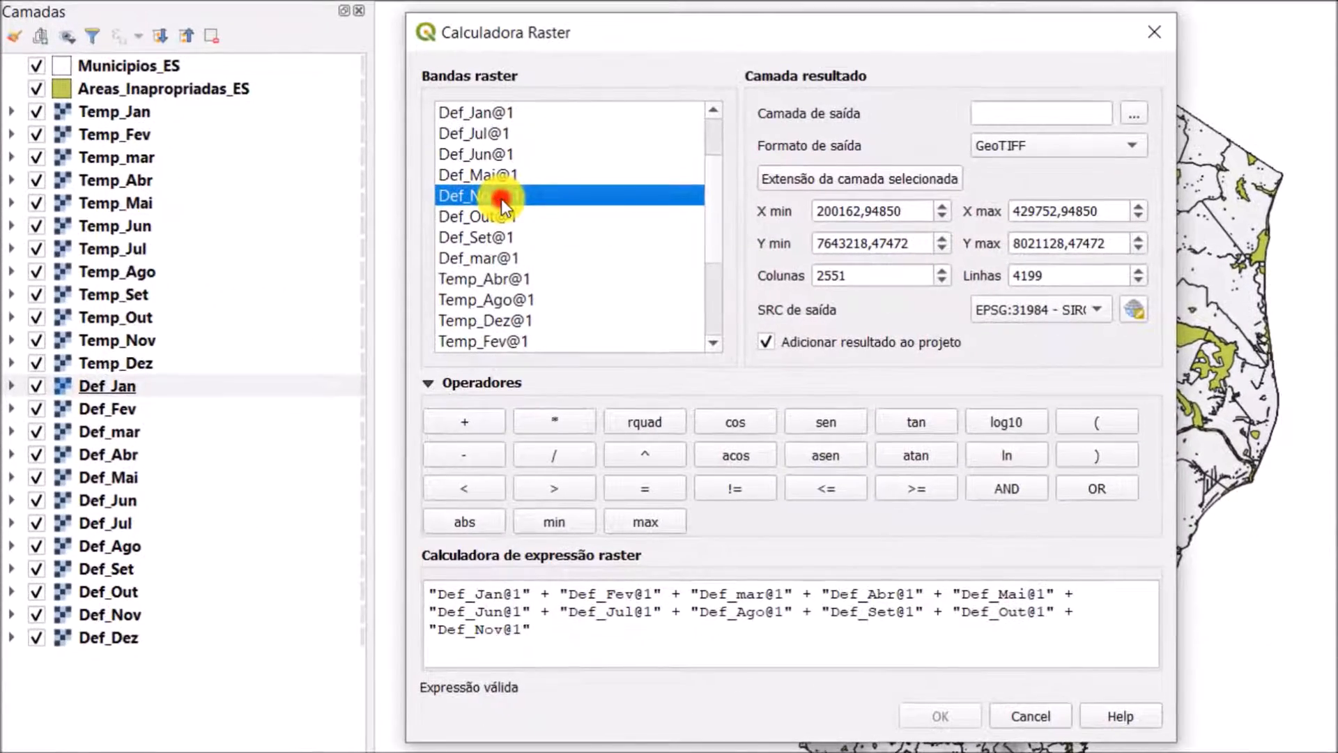
{"action": "left_click", "coordinate": [477, 421]}
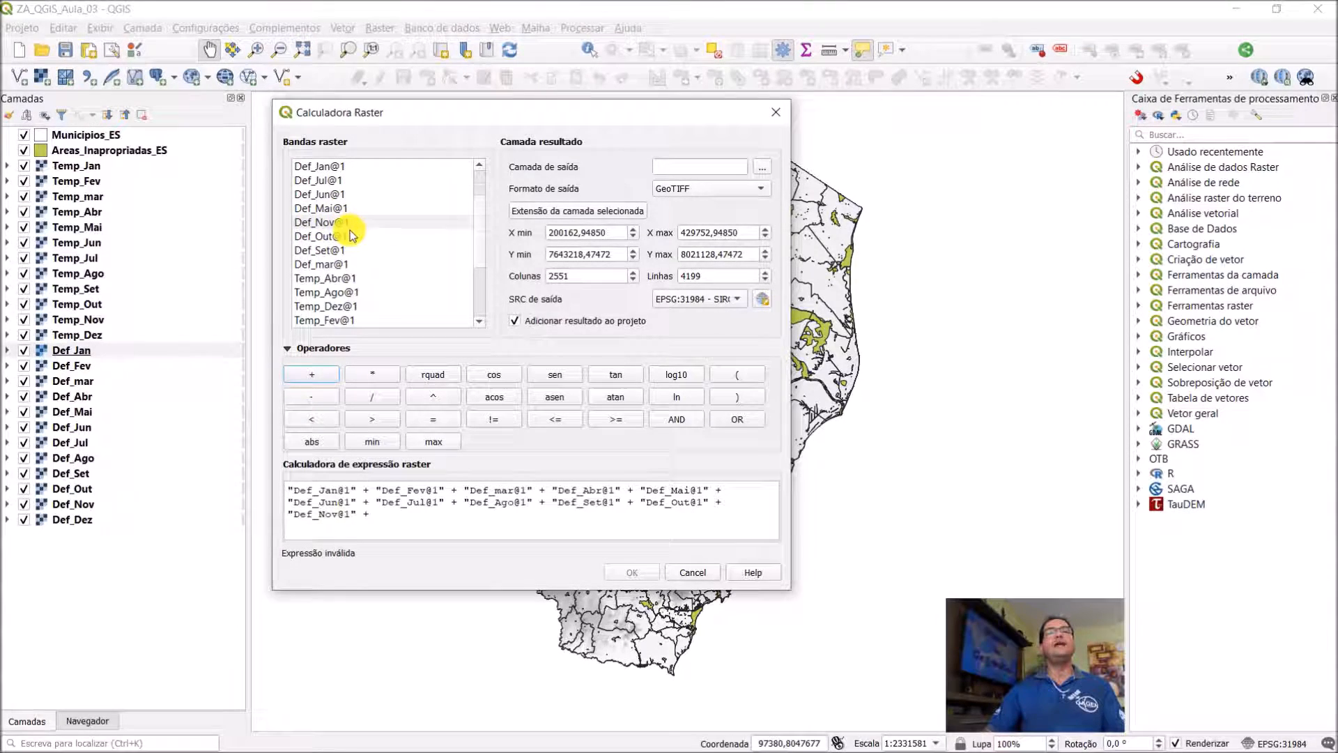
{"action": "scroll", "coordinate": [352, 235], "scroll_direction": "up", "scroll_amount": 2}
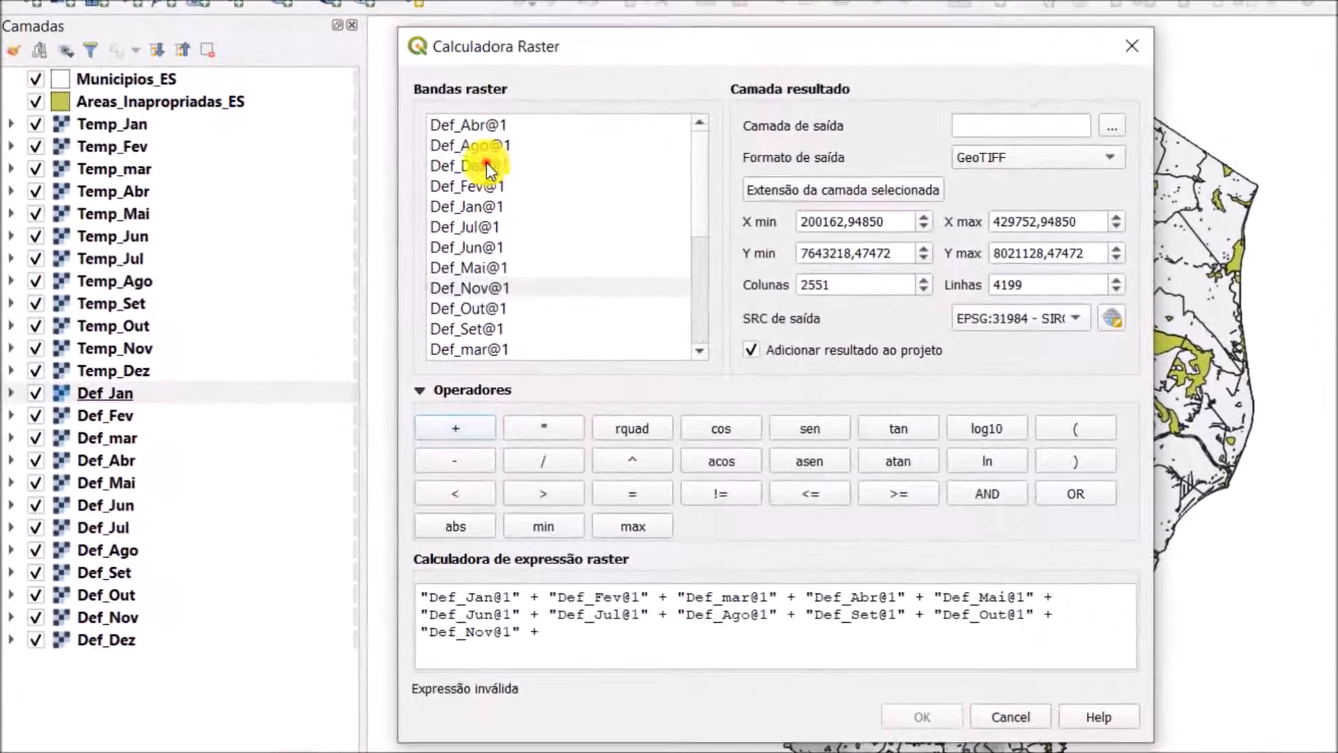
{"action": "double_click", "coordinate": [334, 193]}
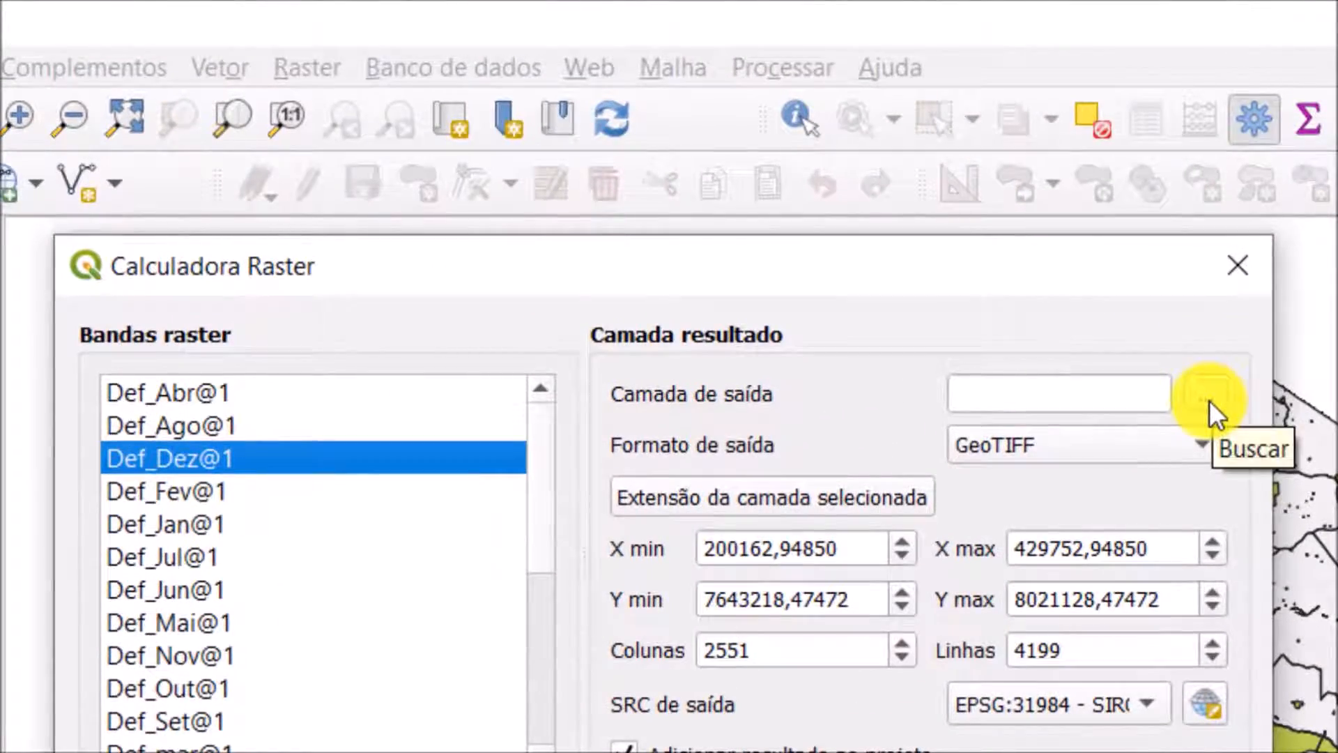
- Browse for the output layer's location and open the Base_Dados_ZA_QGIS folder on drive C:
{"action": "left_click", "coordinate": [1211, 400]}
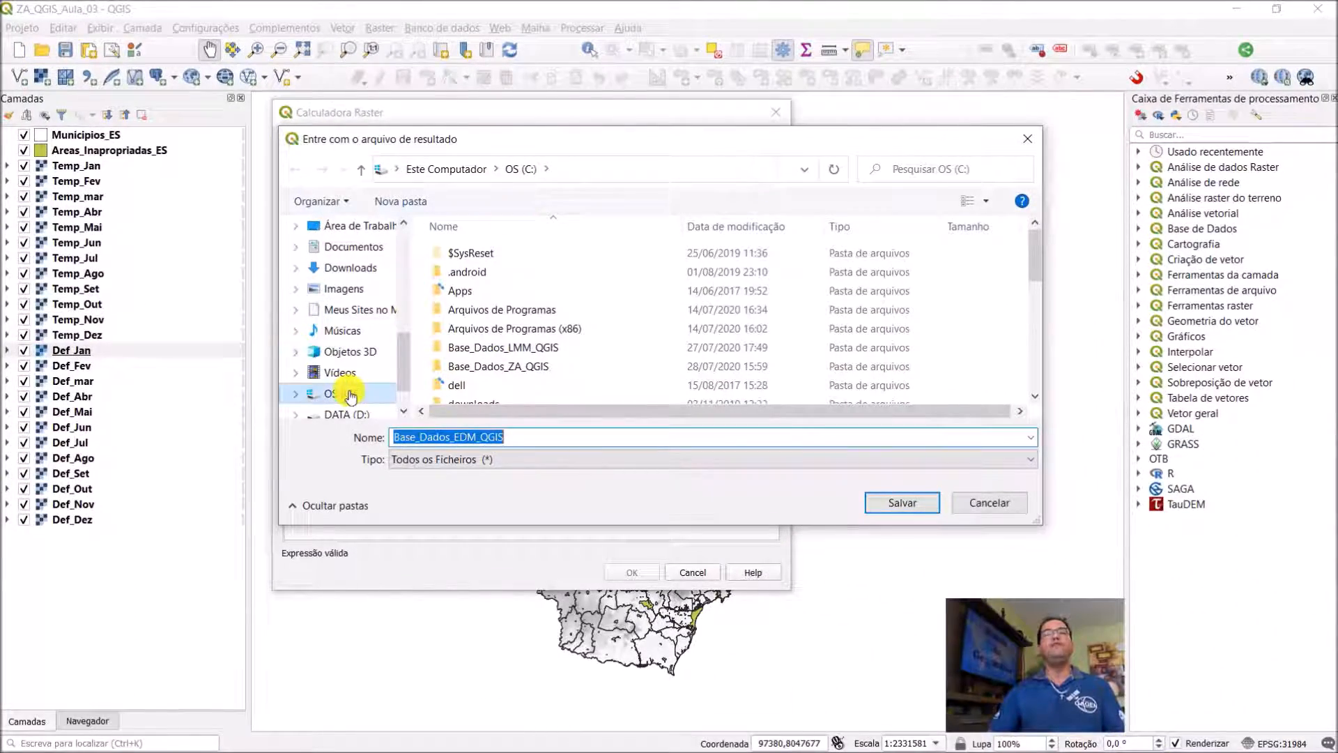
{"action": "left_click", "coordinate": [354, 397]}
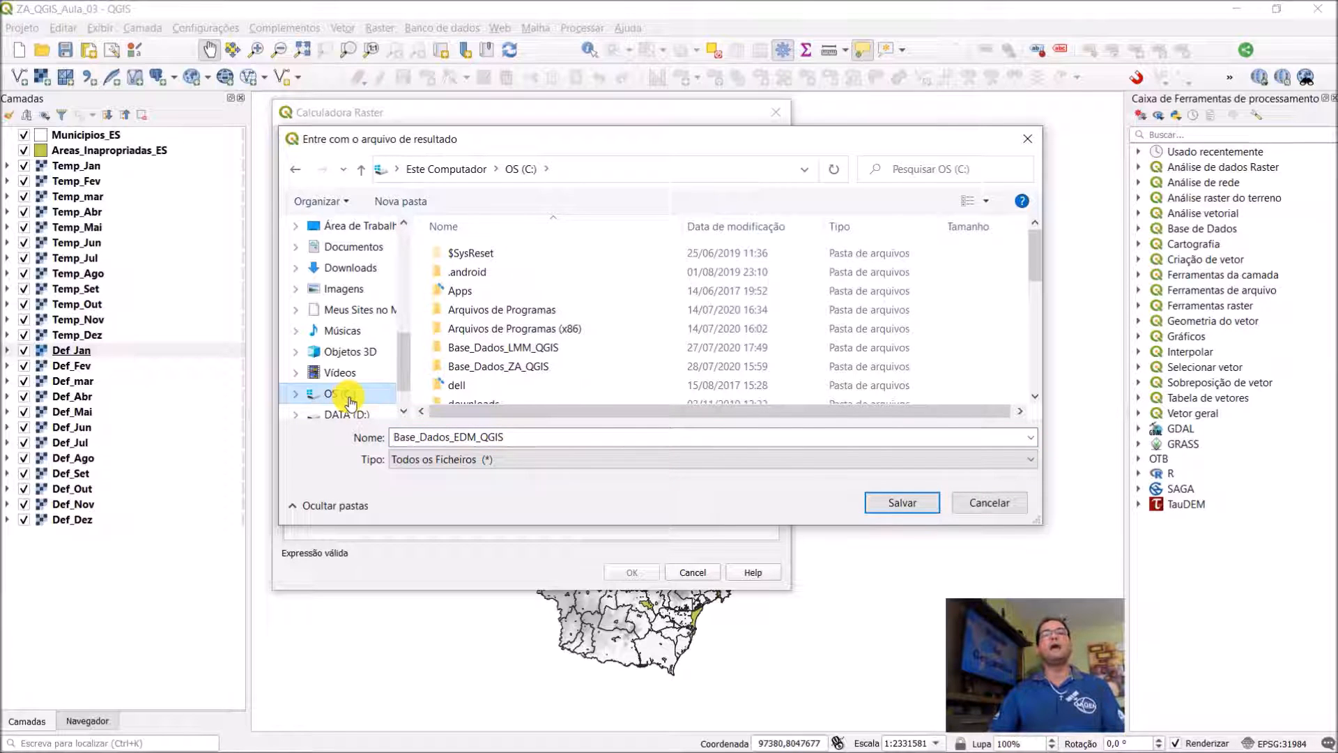
{"action": "double_click", "coordinate": [570, 369]}
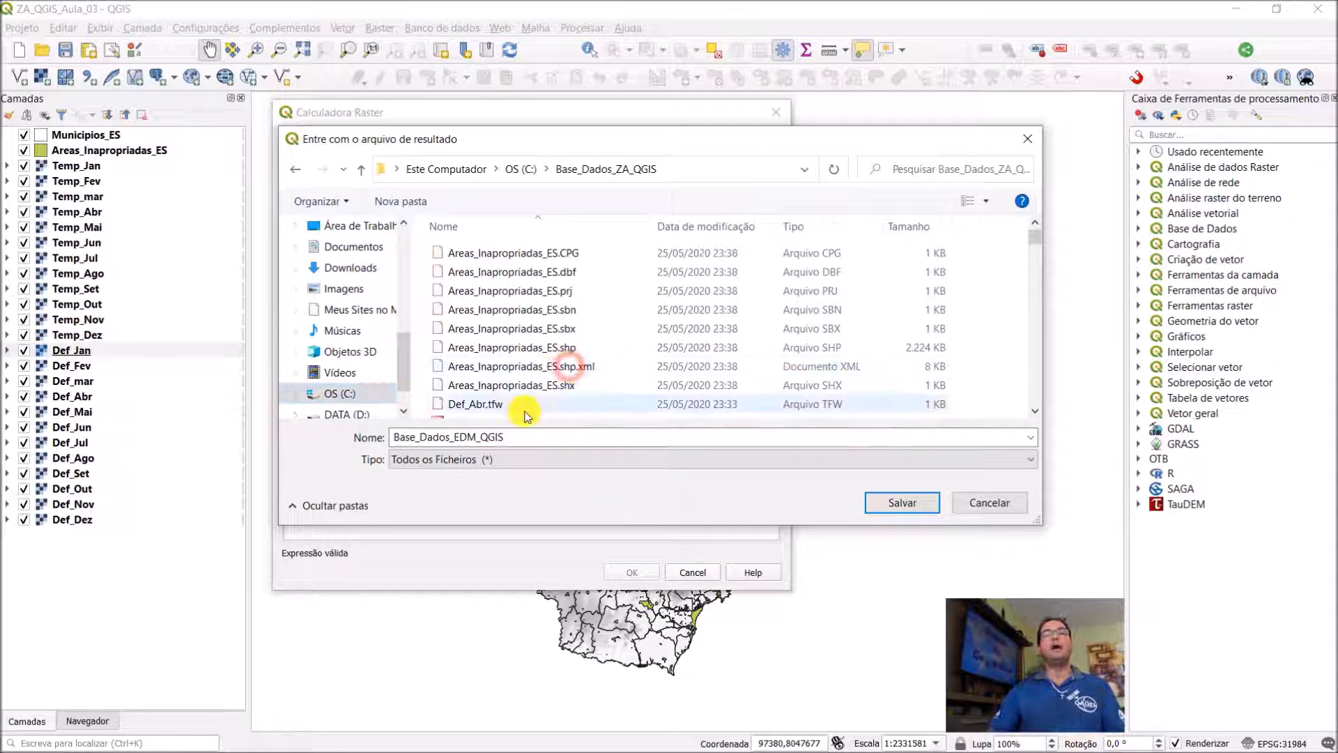
- Replace the suggested output file name with Def_Anual and save it as the result layer's path
{"action": "left_click", "coordinate": [541, 456]}
{"action": "left_click", "coordinate": [533, 437]}
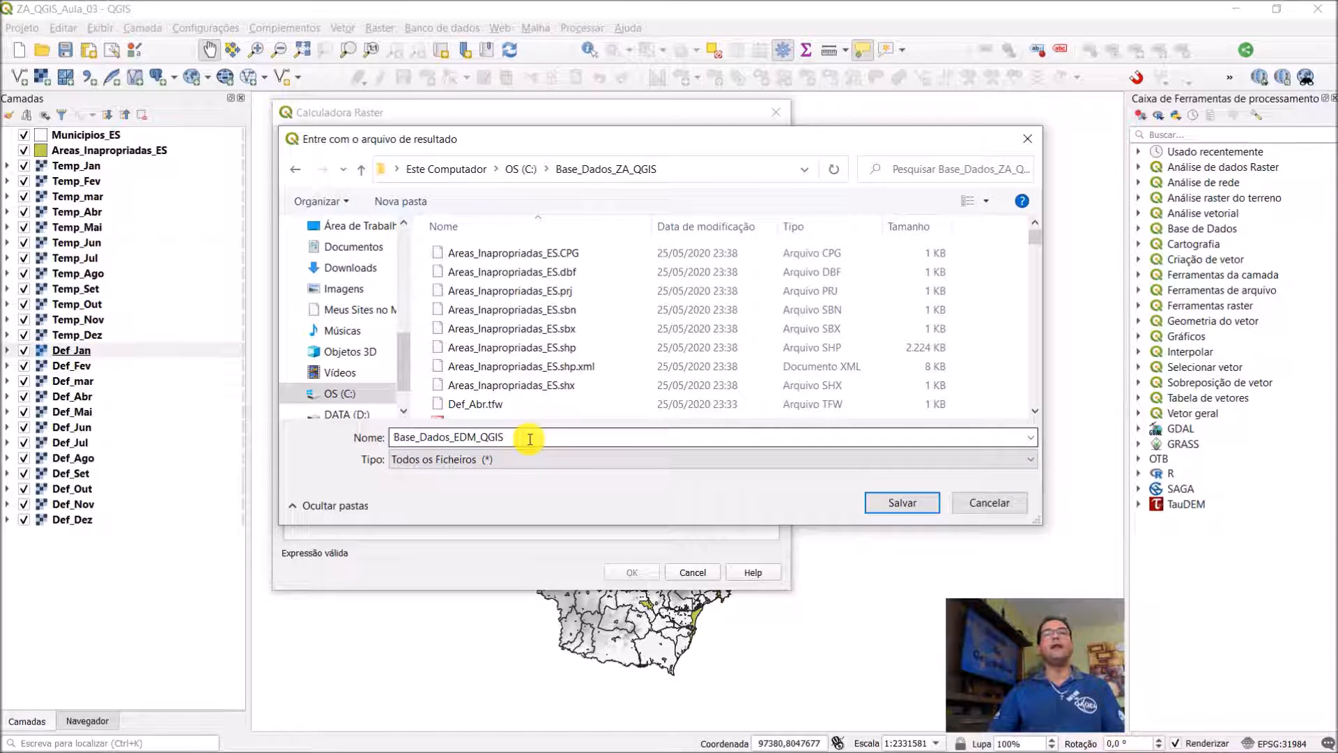
{"action": "left_click_drag", "start_coordinate": [528, 439], "coordinate": [352, 441]}
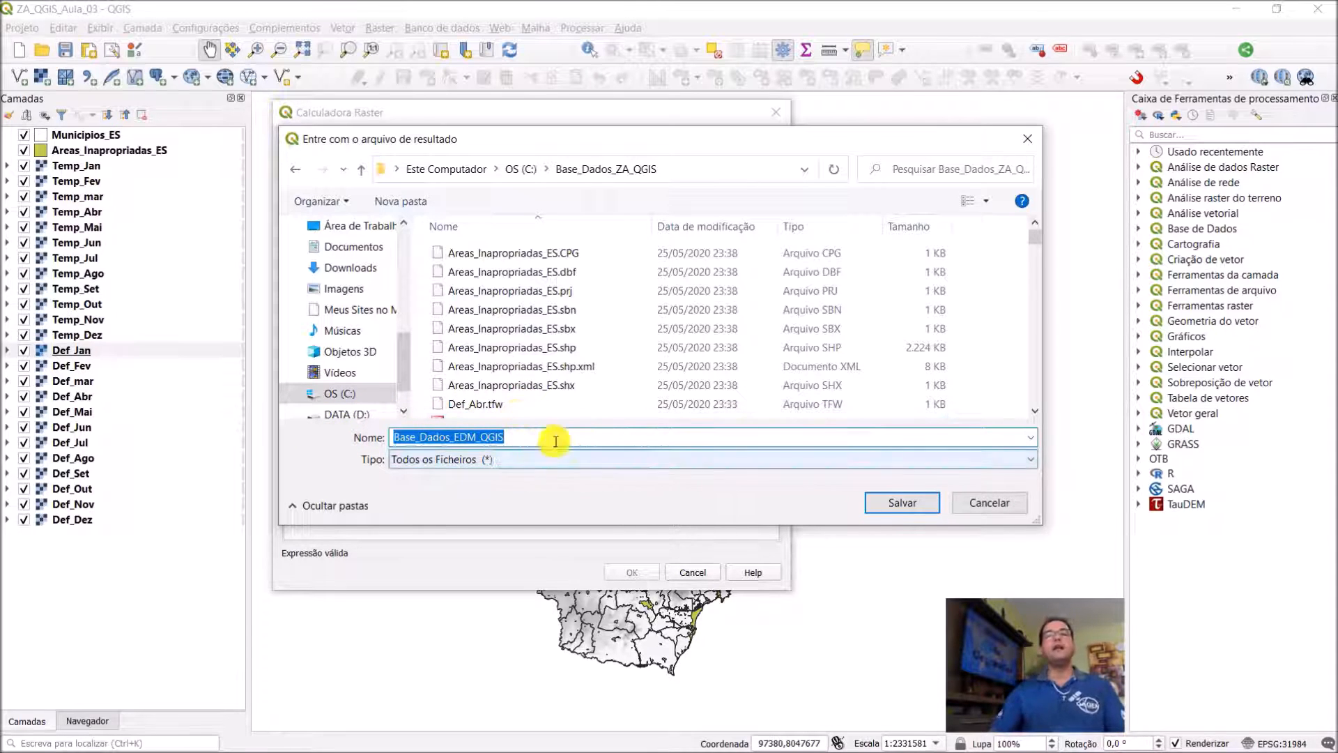
{"action": "left_click_drag", "start_coordinate": [613, 146], "coordinate": [602, 207]}
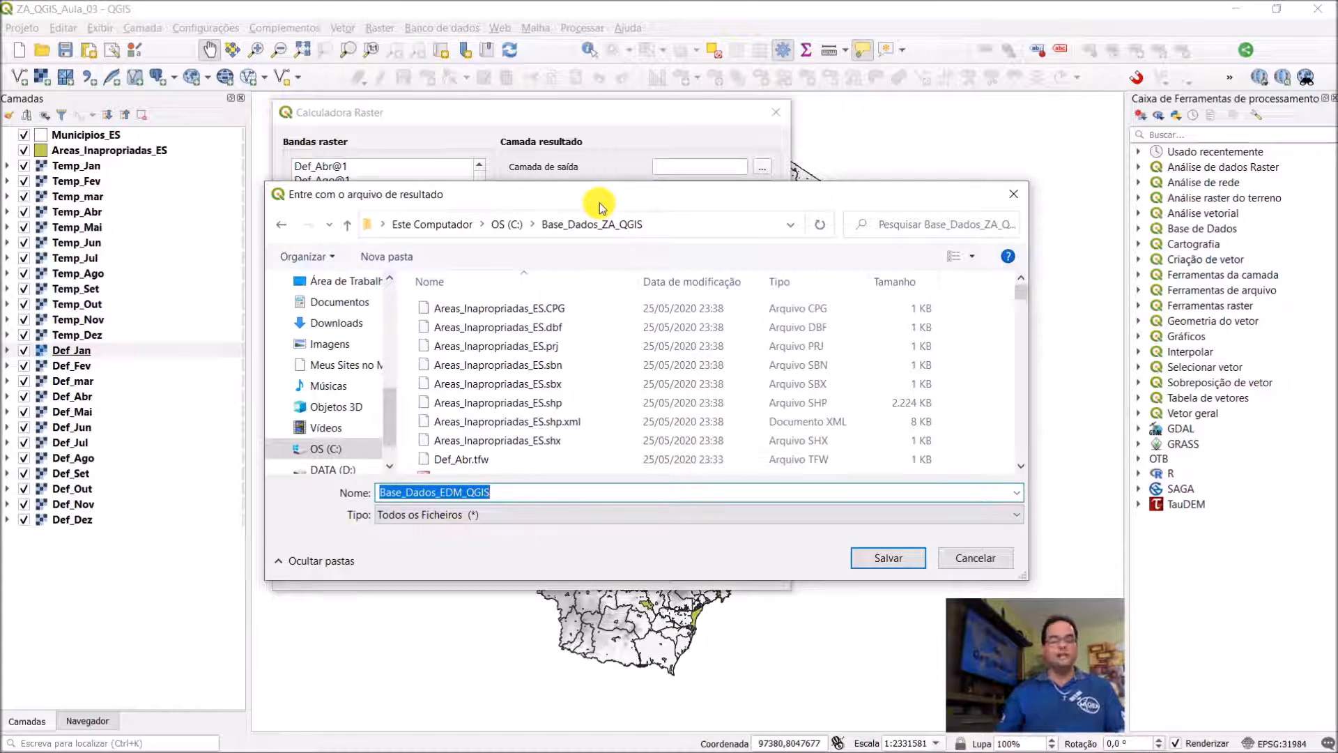
{"action": "type", "text": "d"}
{"action": "key", "text": "BackSpace"}
{"action": "type", "text": "Def"}
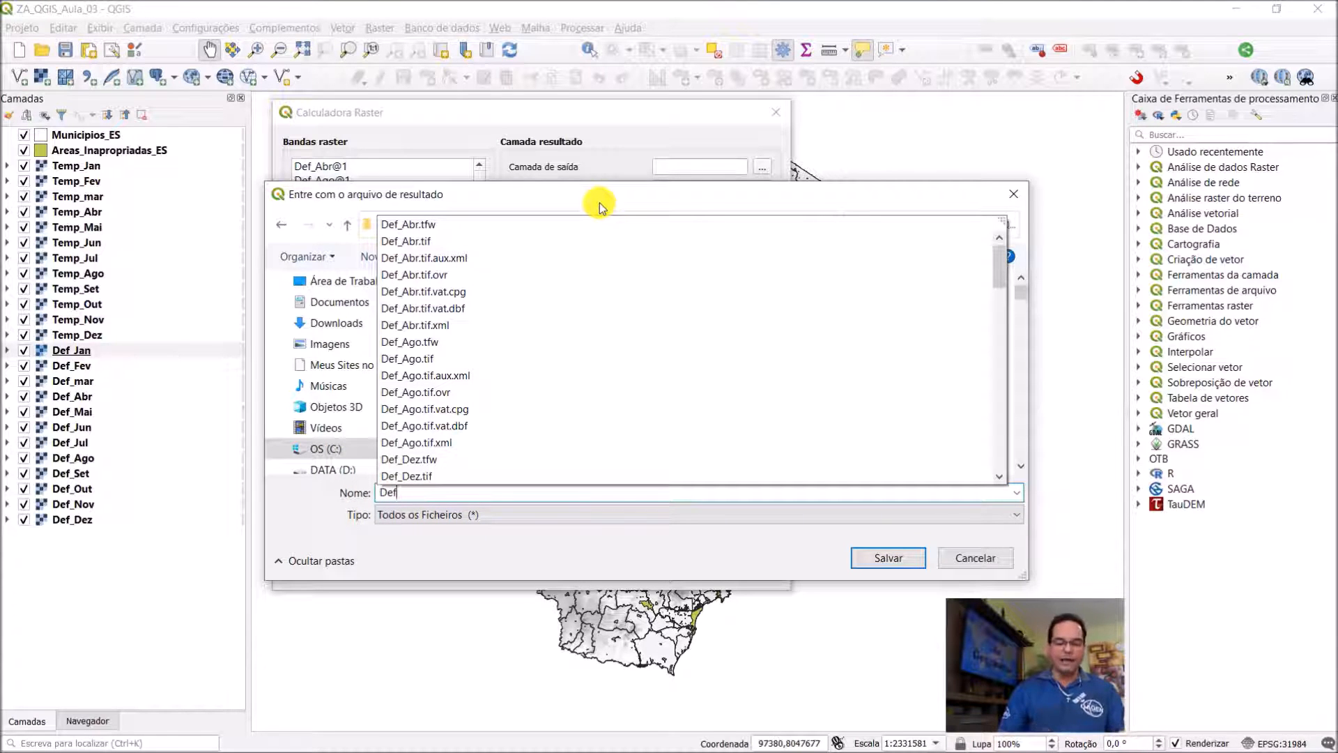
{"action": "type", "text": "_Aa"}
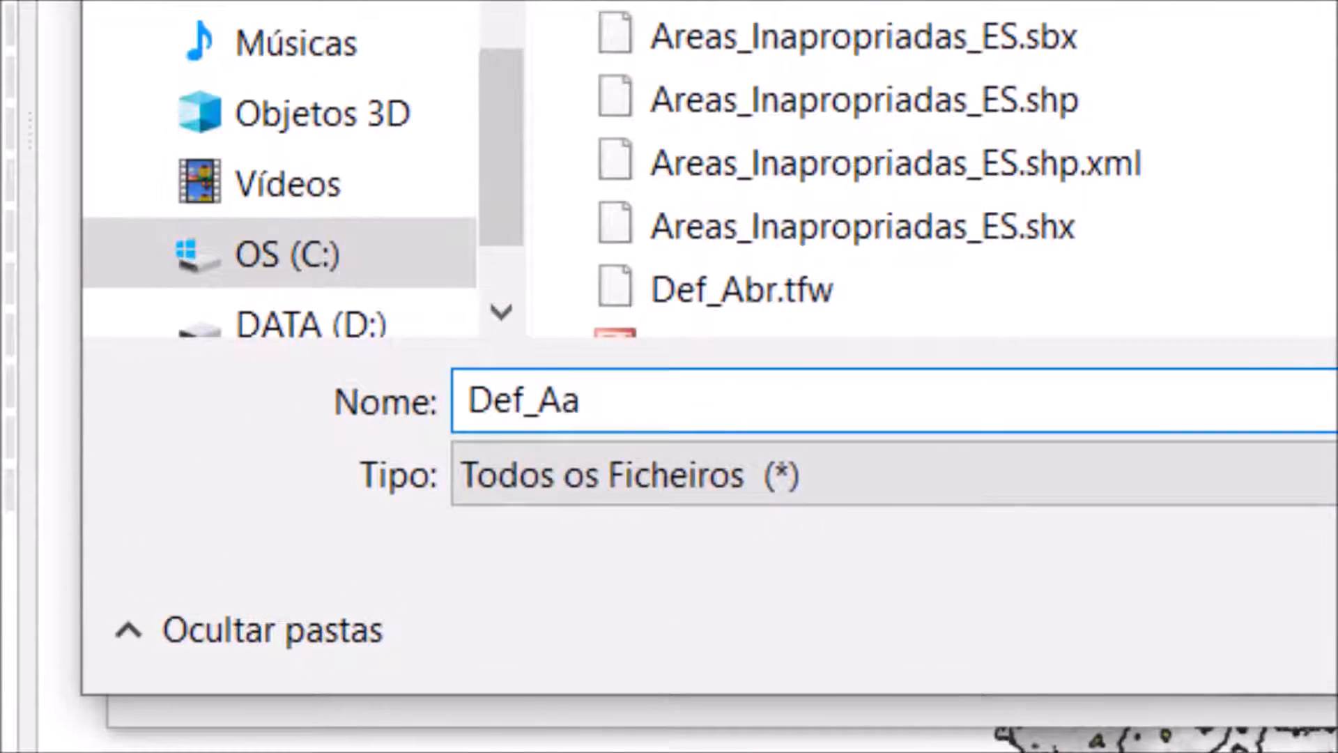
{"action": "key", "text": "BackSpace"}
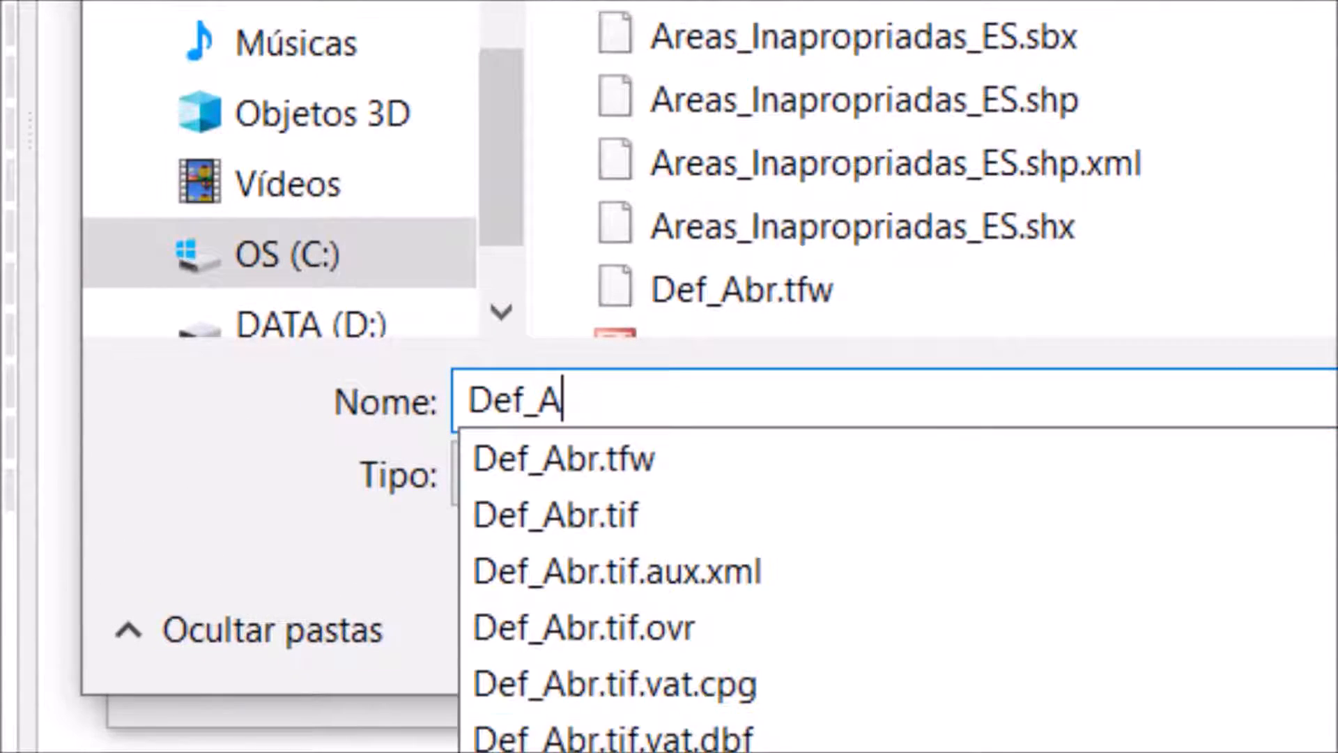
{"action": "type", "text": "nua"}
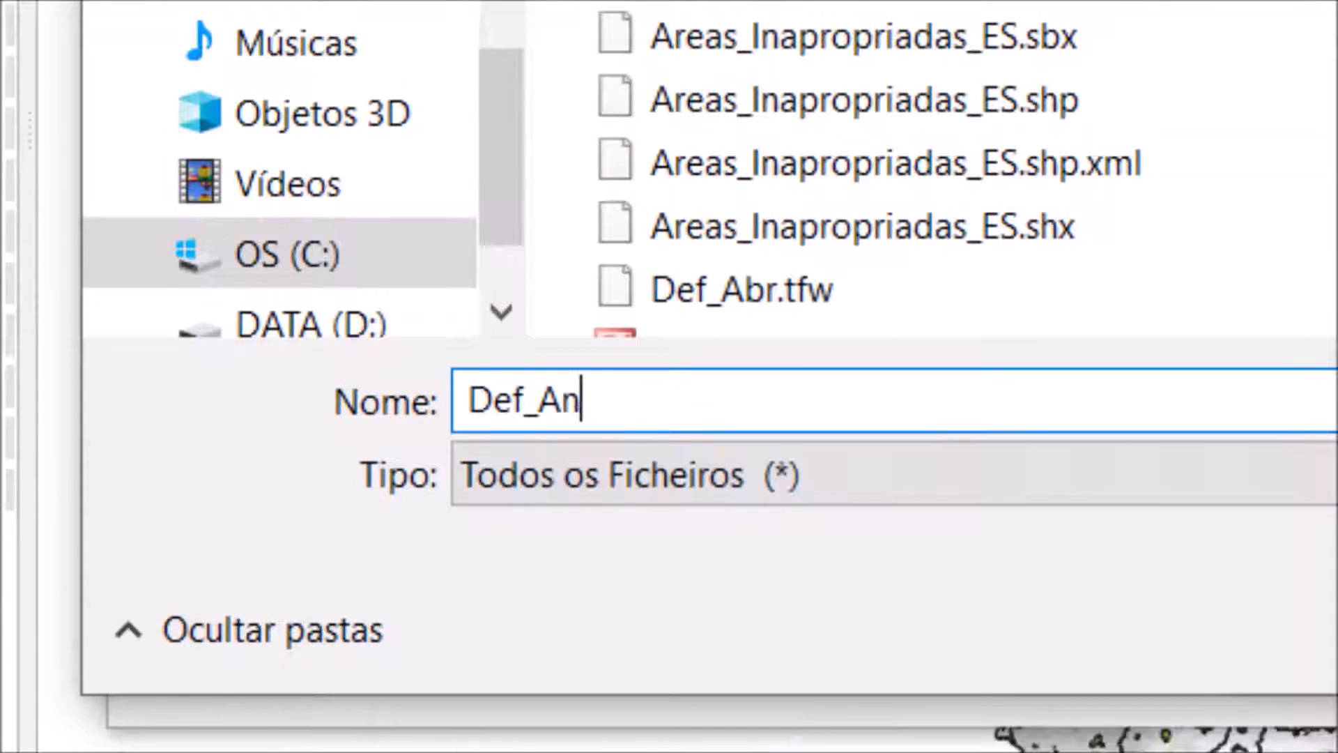
{"action": "type", "text": "l"}
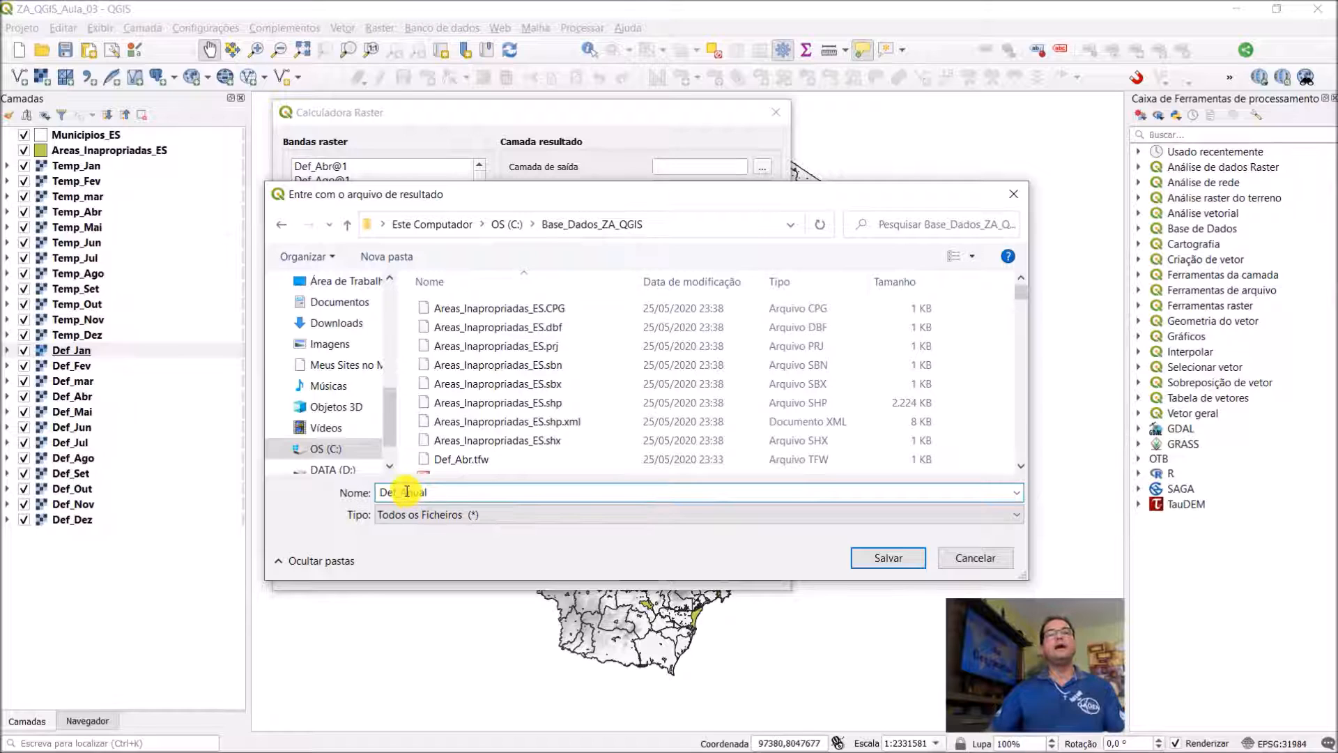
{"action": "left_click", "coordinate": [888, 562]}
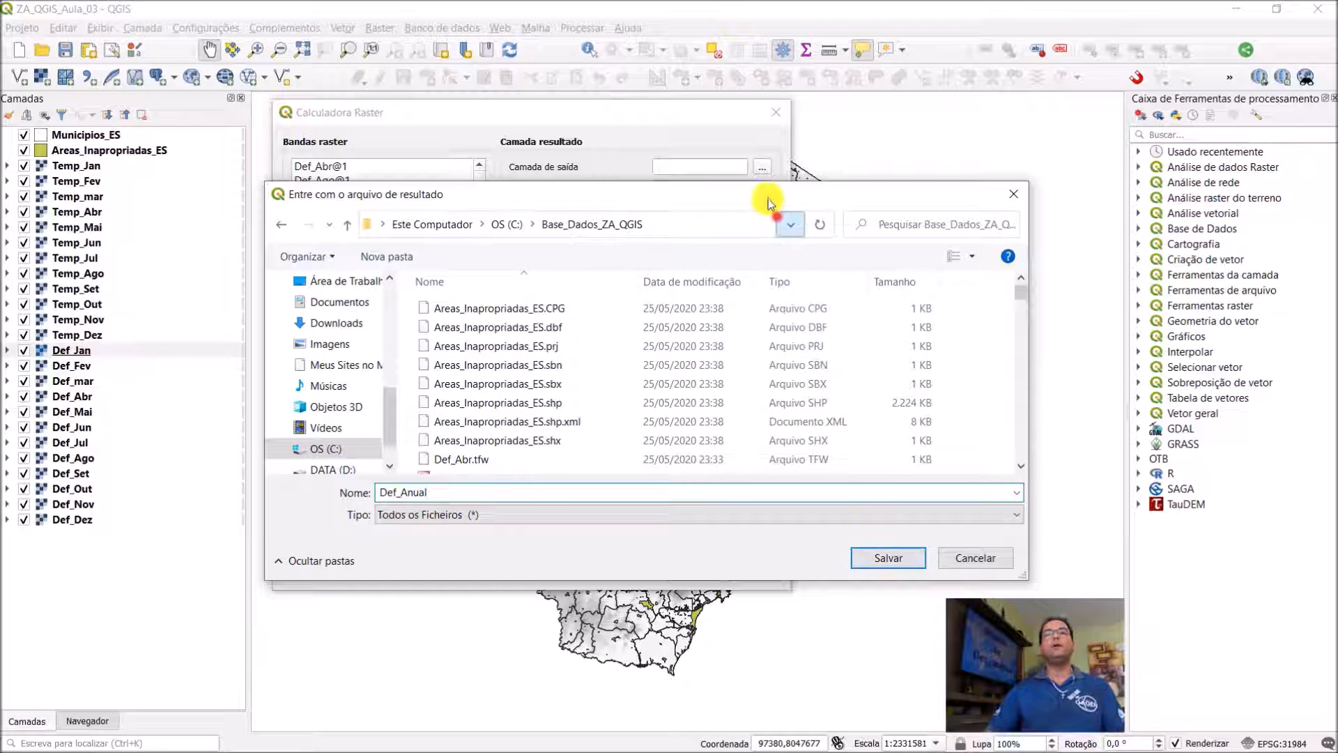
{"action": "left_click_drag", "start_coordinate": [758, 203], "coordinate": [732, 162]}
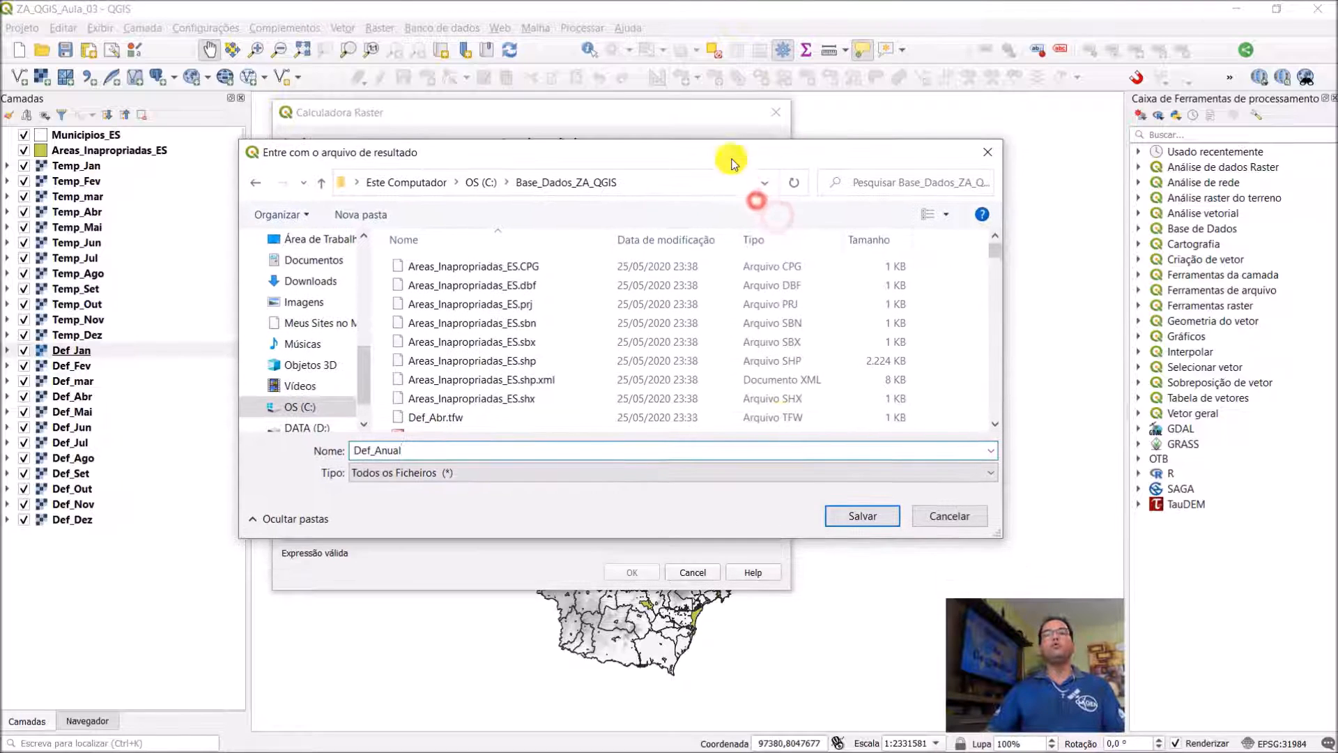
{"action": "left_click", "coordinate": [865, 519]}
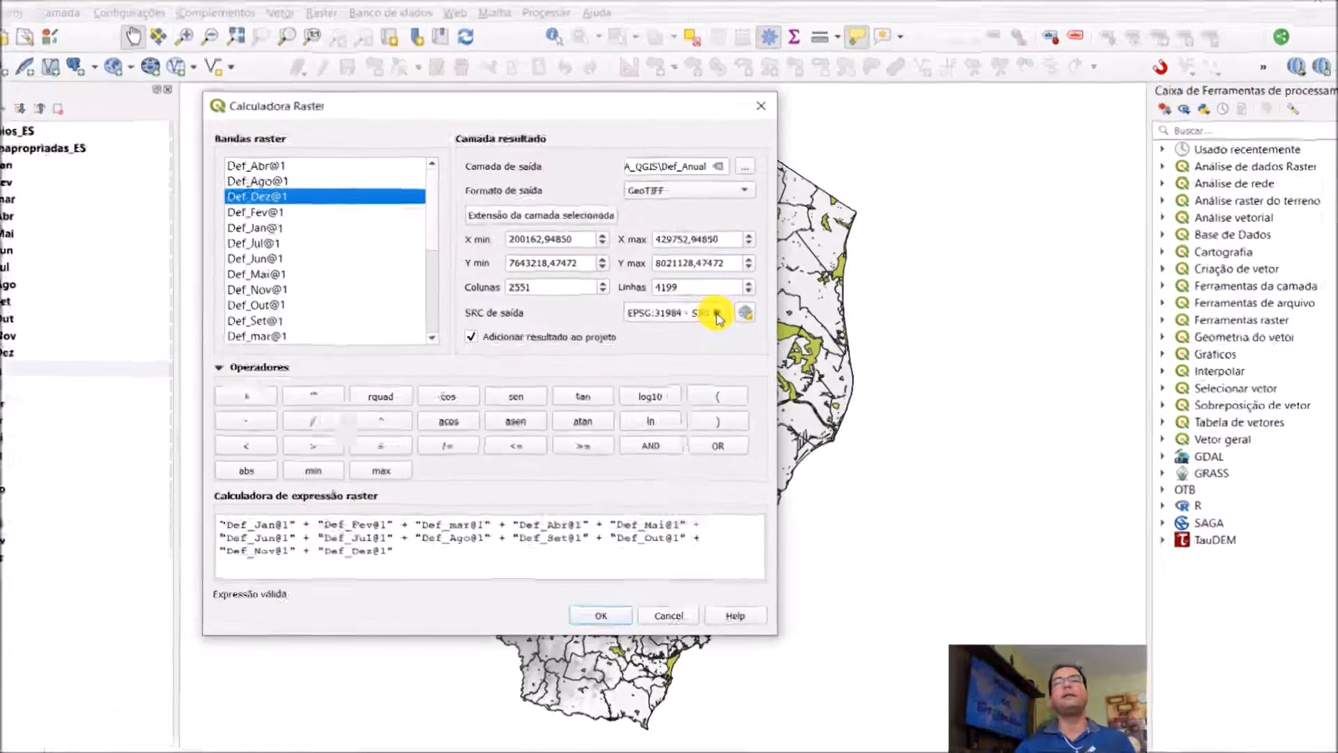
- Set the output CRS to EPSG:31984 - SIRGAS 2000 / UTM zone 24S and run the raster calculation
{"action": "left_click", "coordinate": [704, 301]}
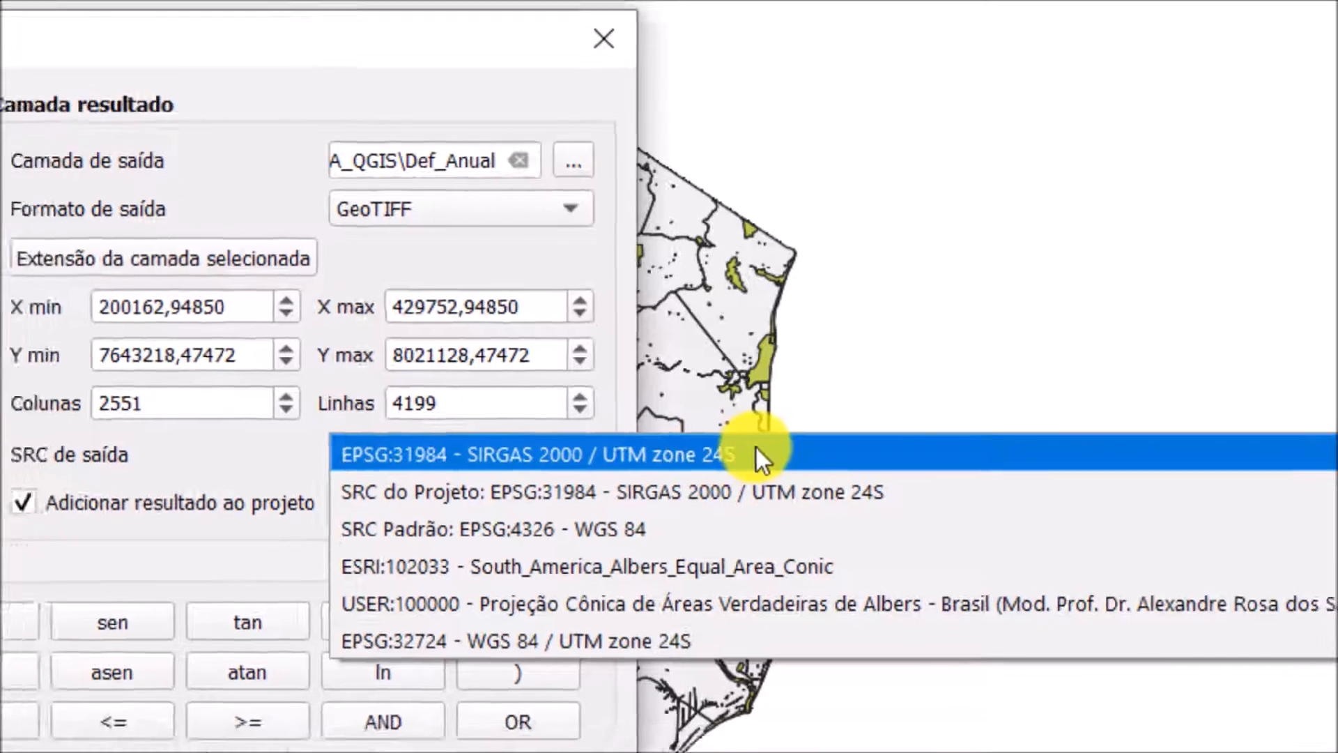
{"action": "left_click", "coordinate": [692, 469]}
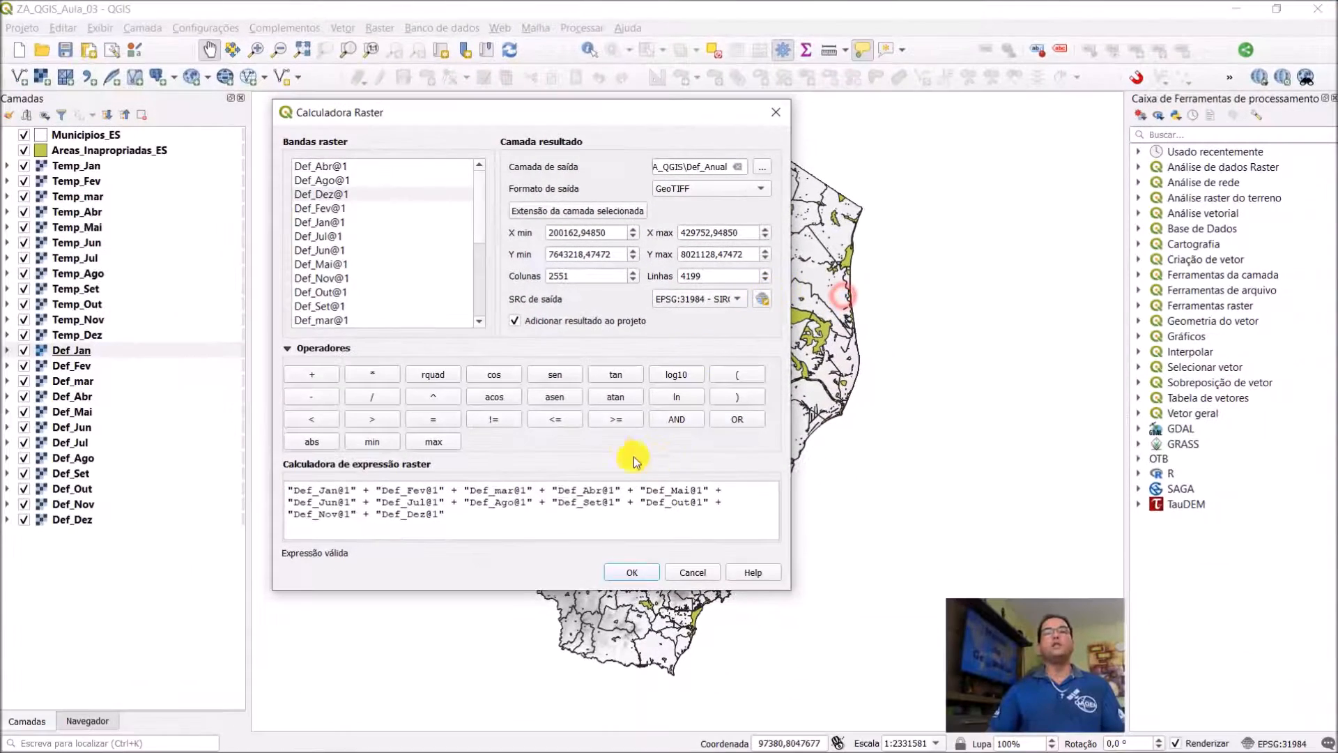
{"action": "left_click", "coordinate": [629, 573]}
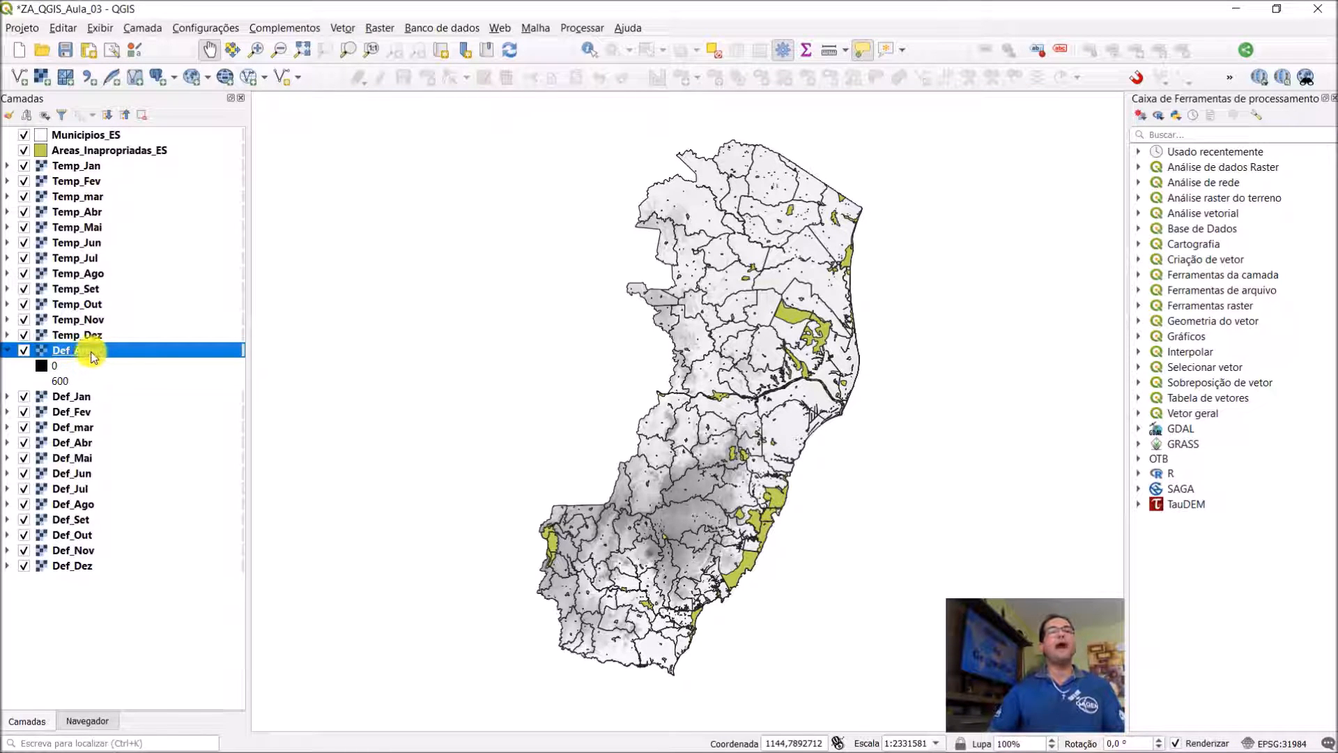
- Move the Def_Anual layer directly below Areas_Inapropriadas_ES, expand its legend and select it
{"action": "left_click", "coordinate": [9, 351]}
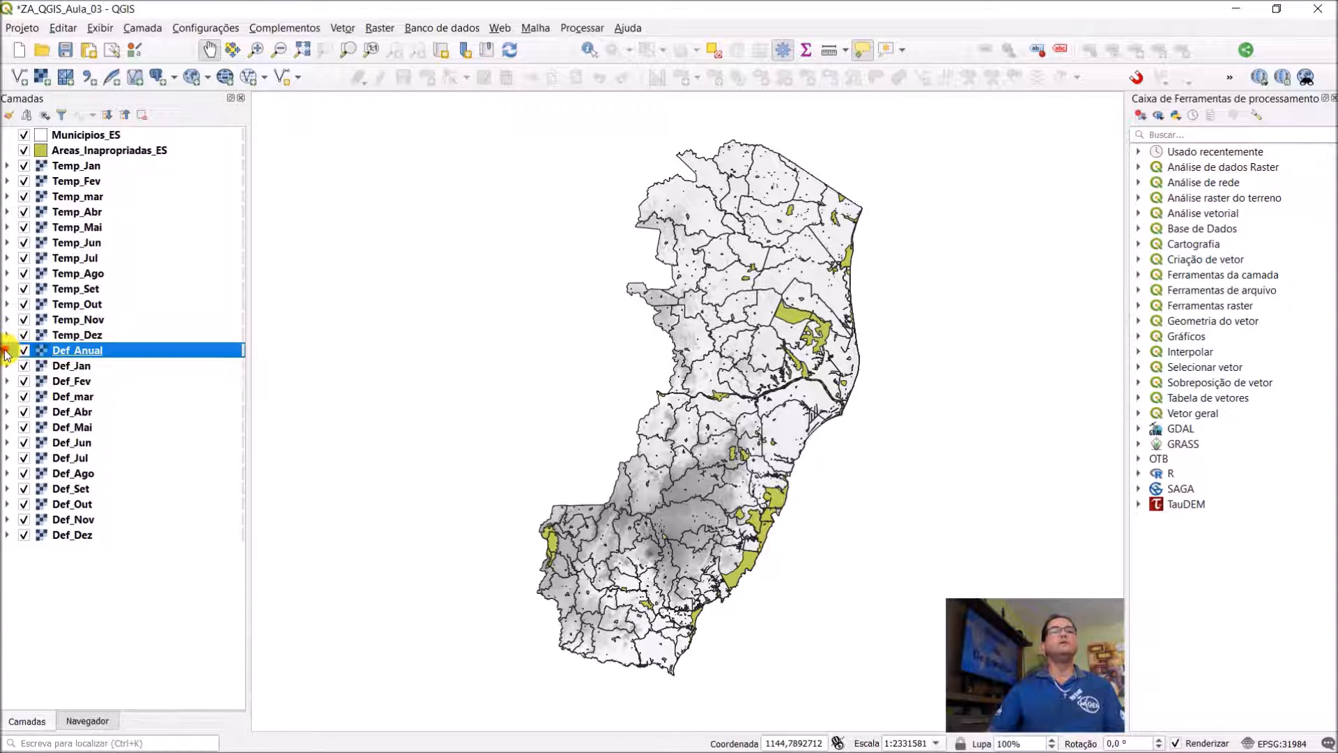
{"action": "left_click", "coordinate": [116, 352]}
{"action": "left_click_drag", "start_coordinate": [115, 352], "coordinate": [104, 166]}
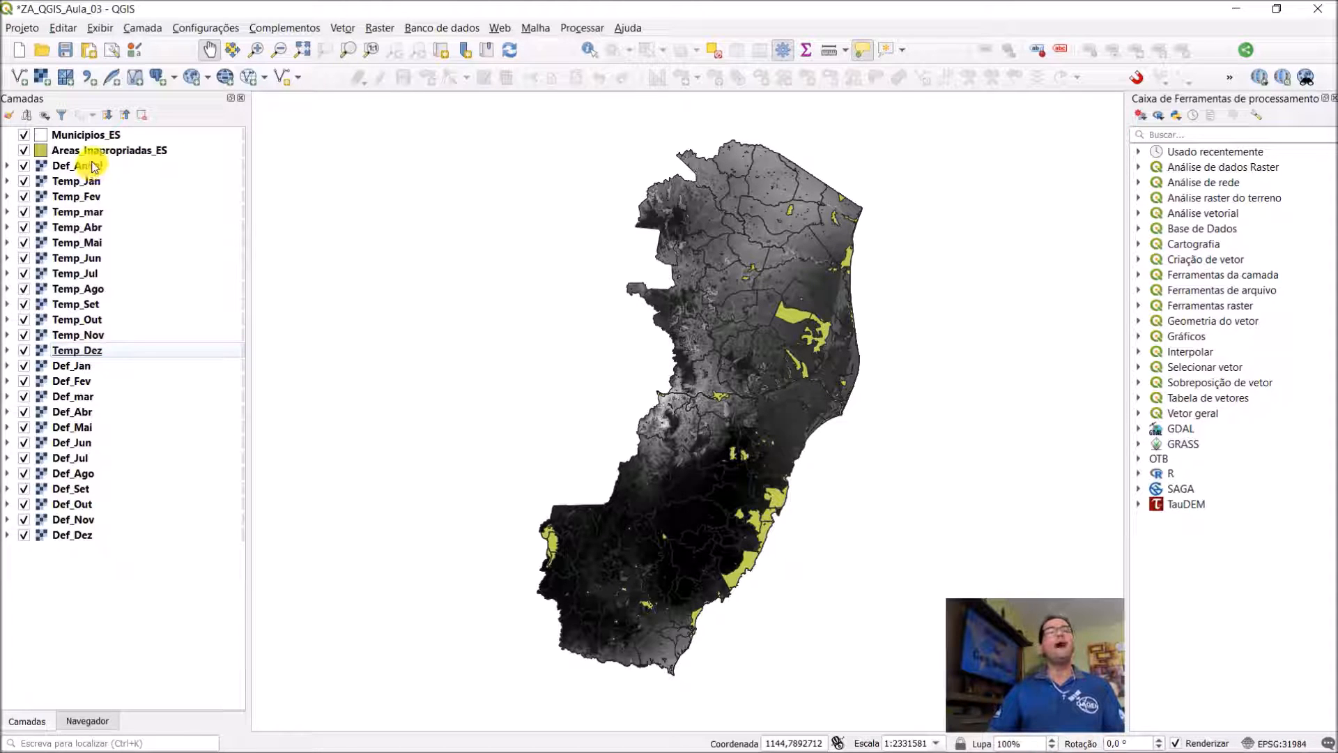
{"action": "left_click", "coordinate": [8, 166]}
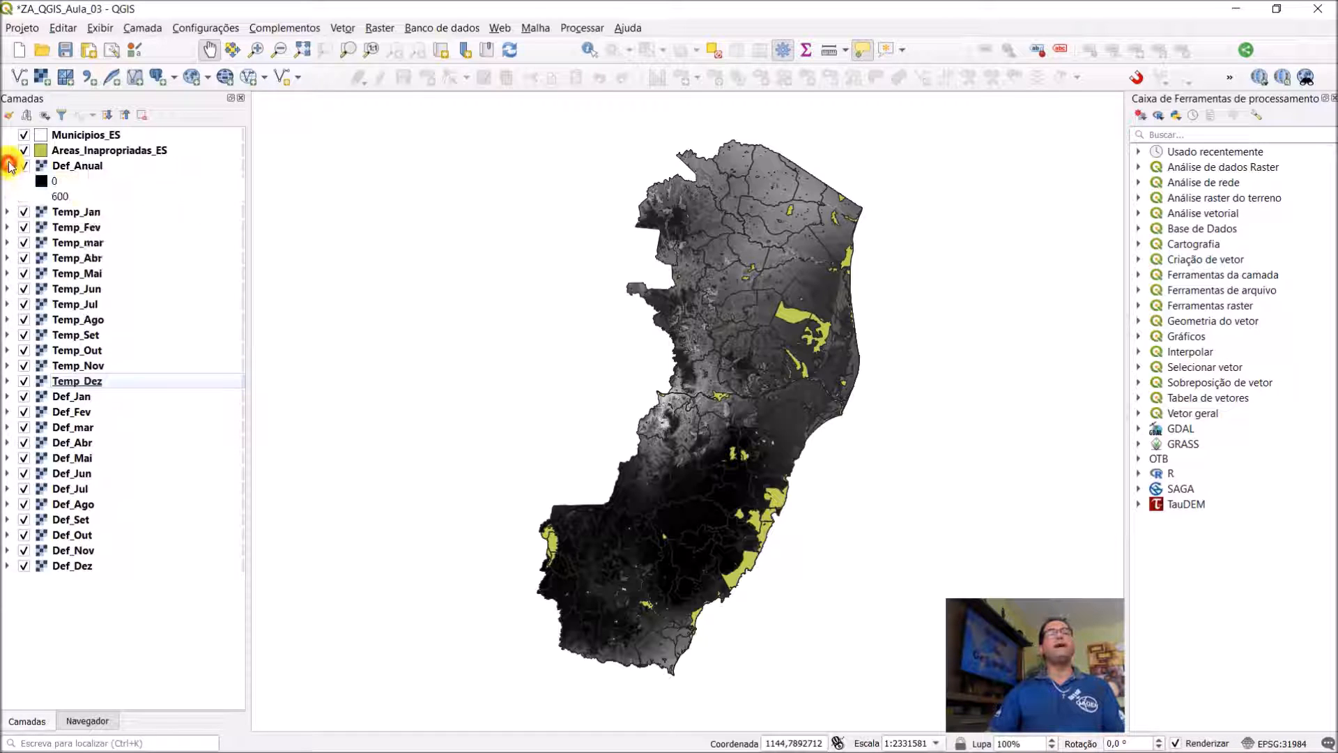
{"action": "left_click", "coordinate": [85, 166]}
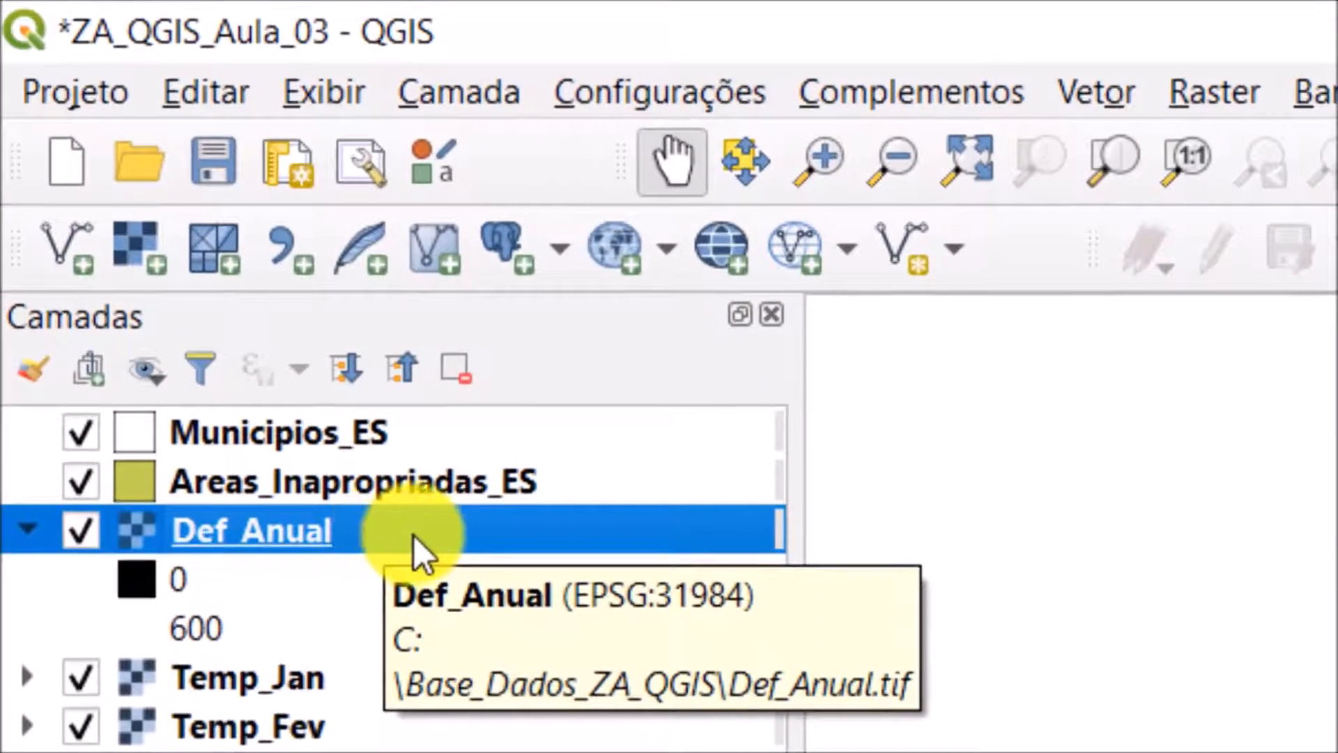
- Open the Def_Anual layer's symbology properties and set its render type to Banda simples falsa-cor
{"action": "double_click", "coordinate": [128, 168]}
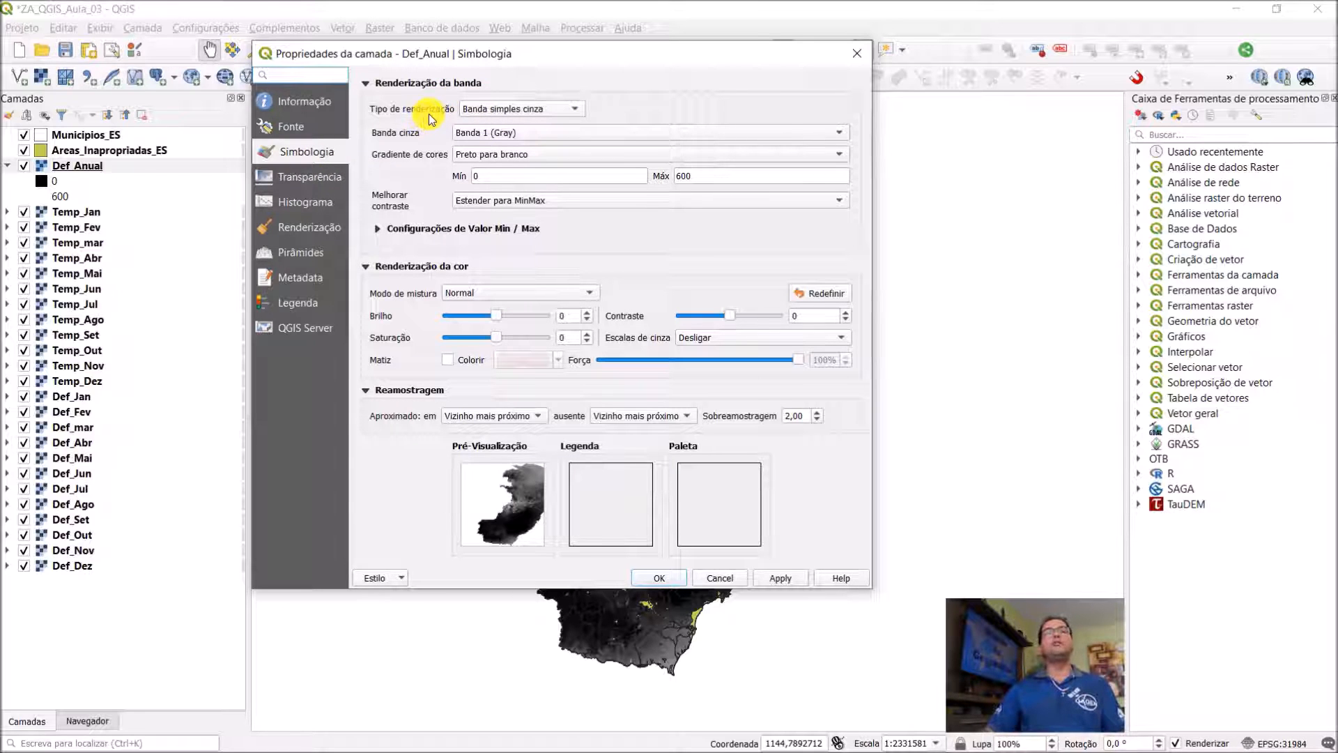
{"action": "left_click", "coordinate": [575, 107]}
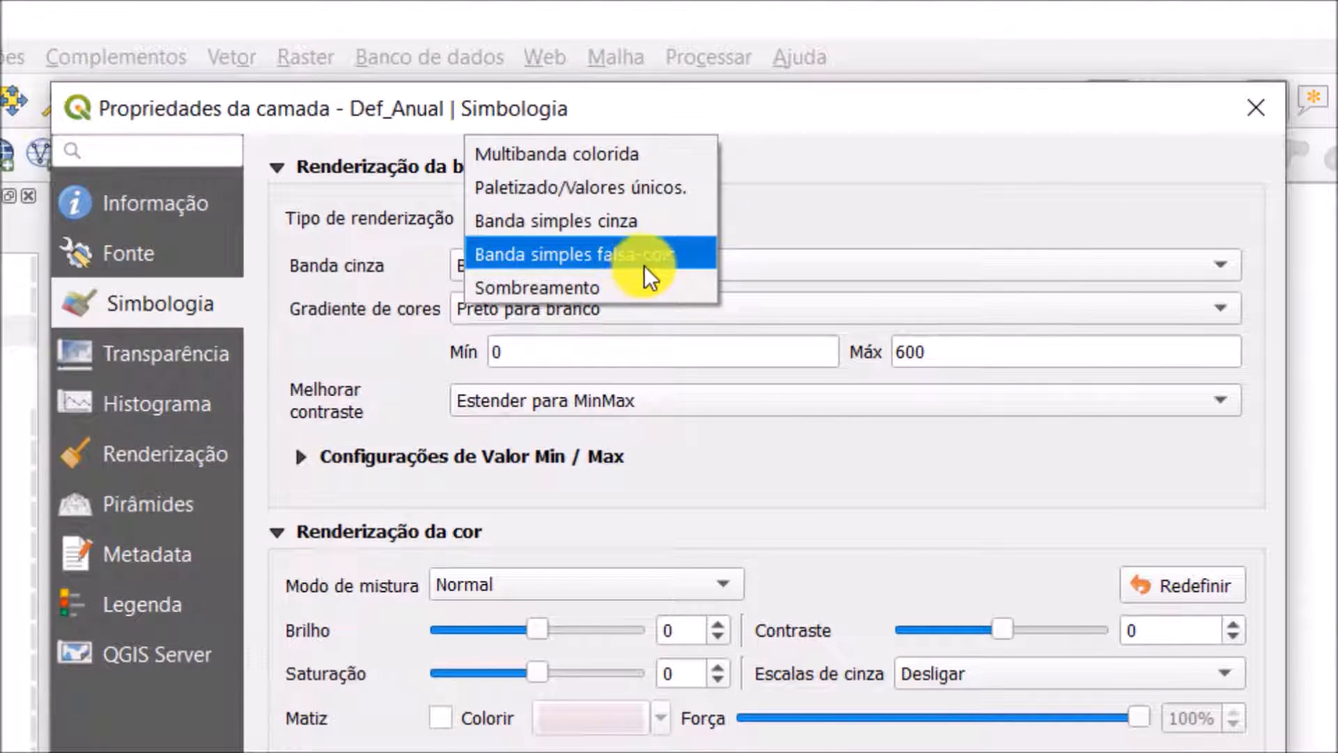
{"action": "left_click", "coordinate": [657, 265]}
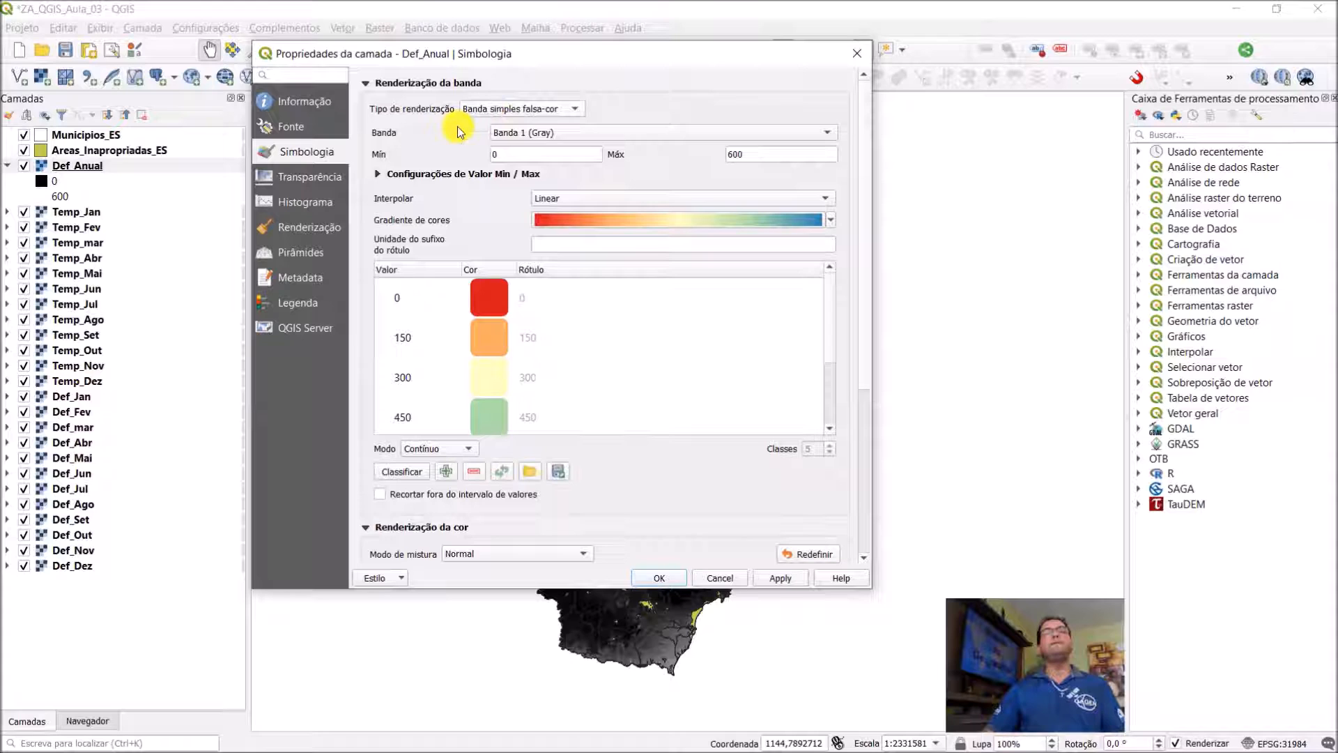
- Set the precision of the min/max value settings to Real (mais lento) and apply it to Def_Anual
{"action": "left_click", "coordinate": [378, 173]}
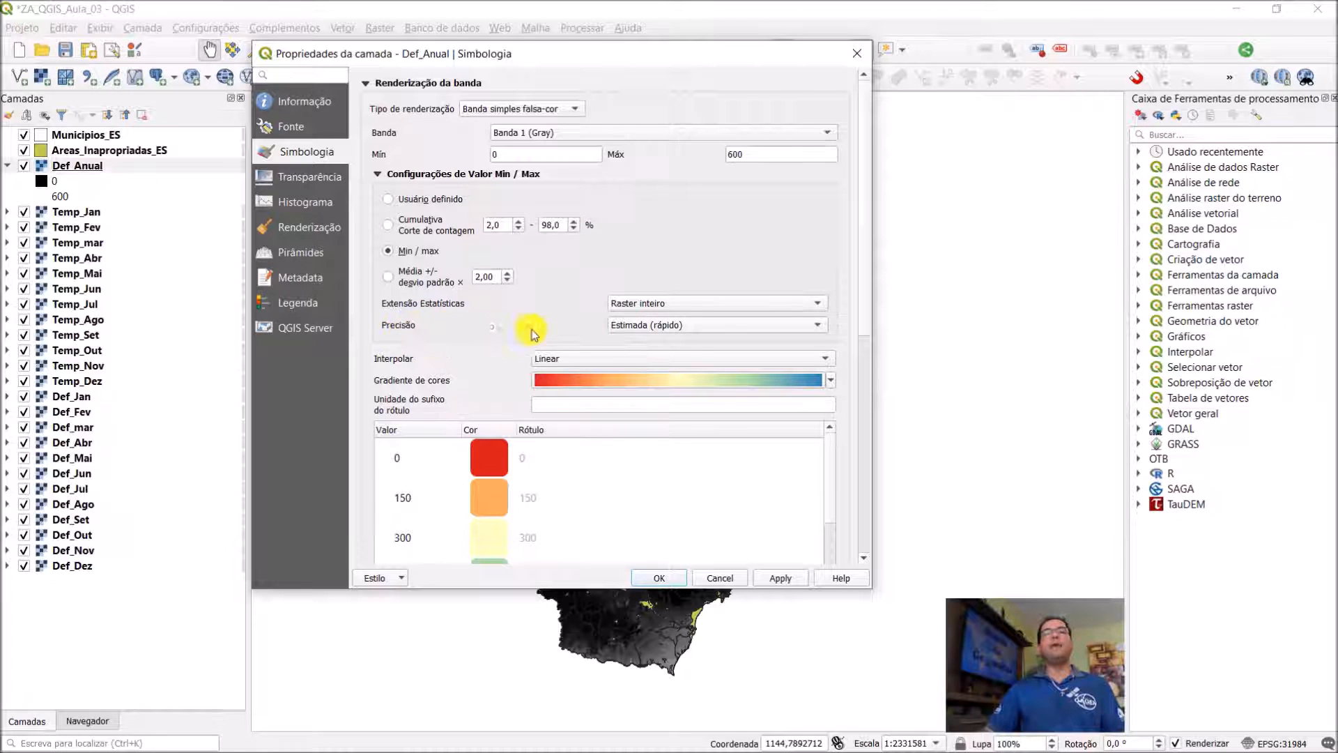
{"action": "left_click", "coordinate": [817, 325]}
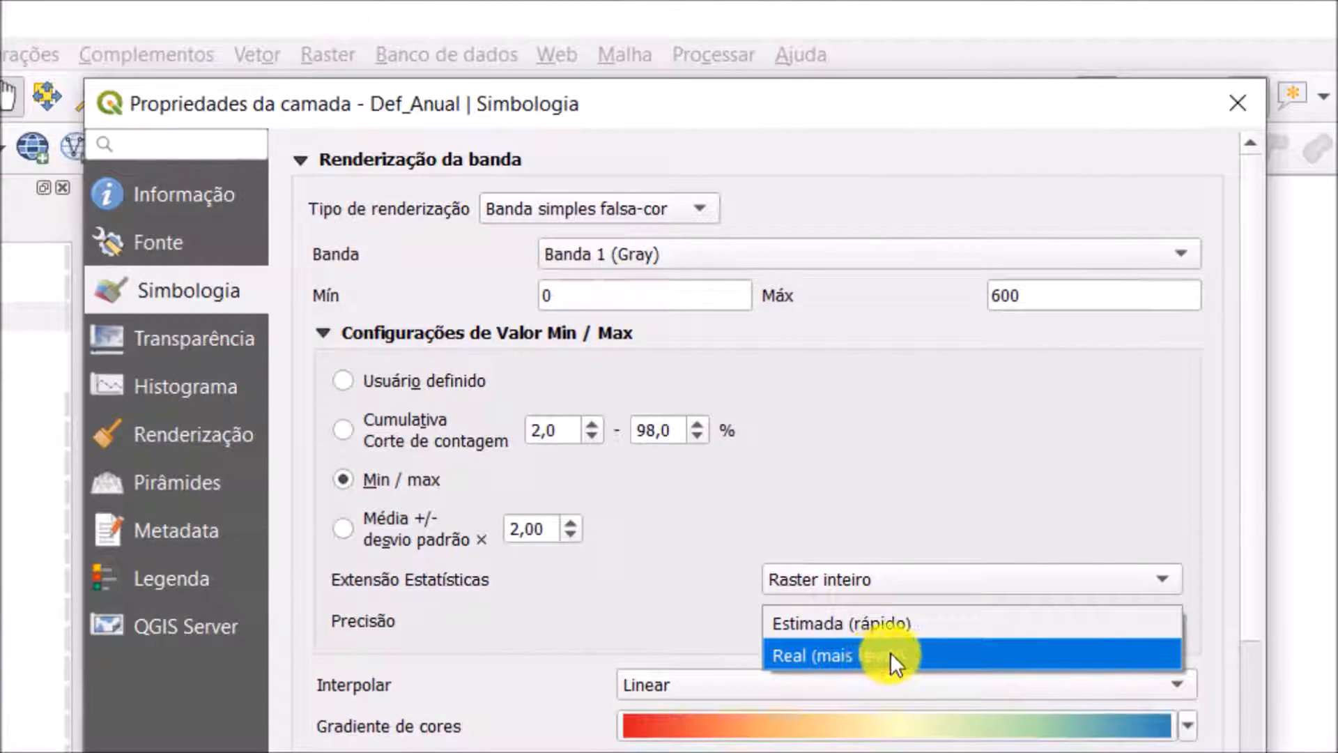
{"action": "left_click", "coordinate": [890, 662]}
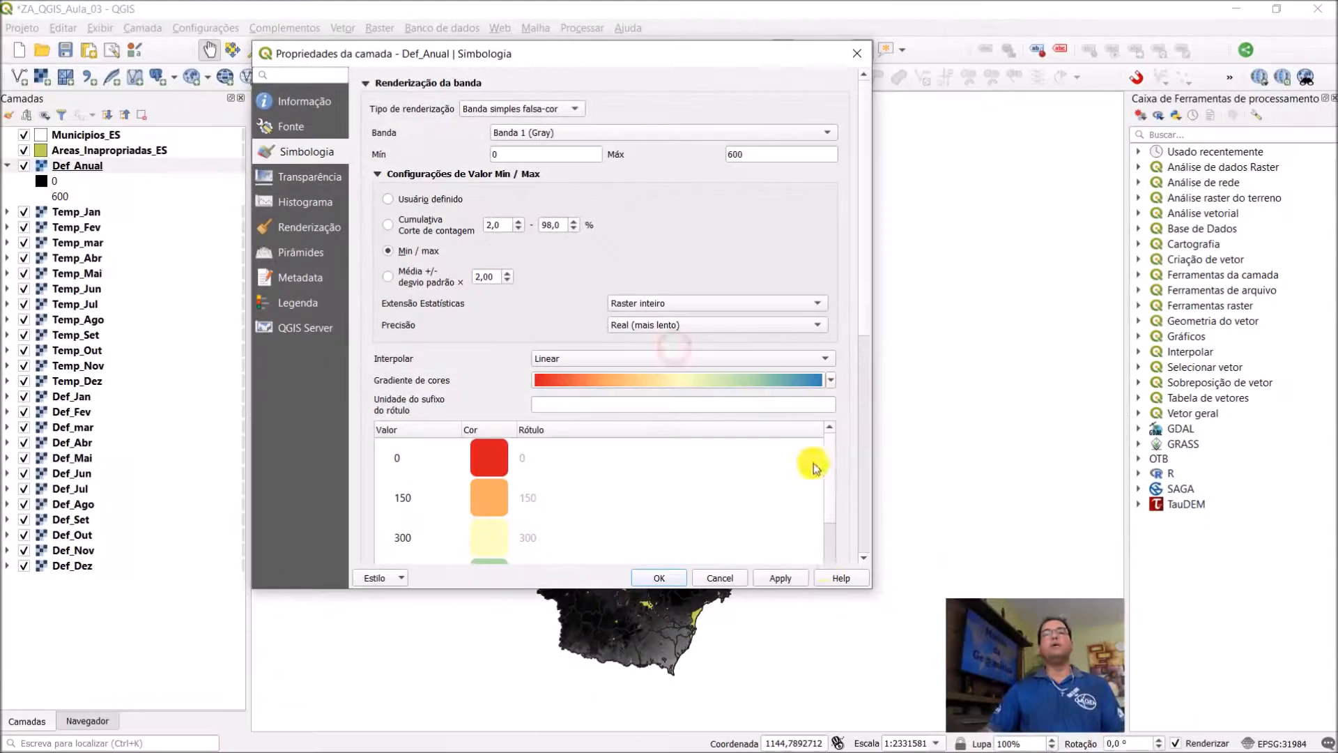
{"action": "left_click", "coordinate": [788, 579]}
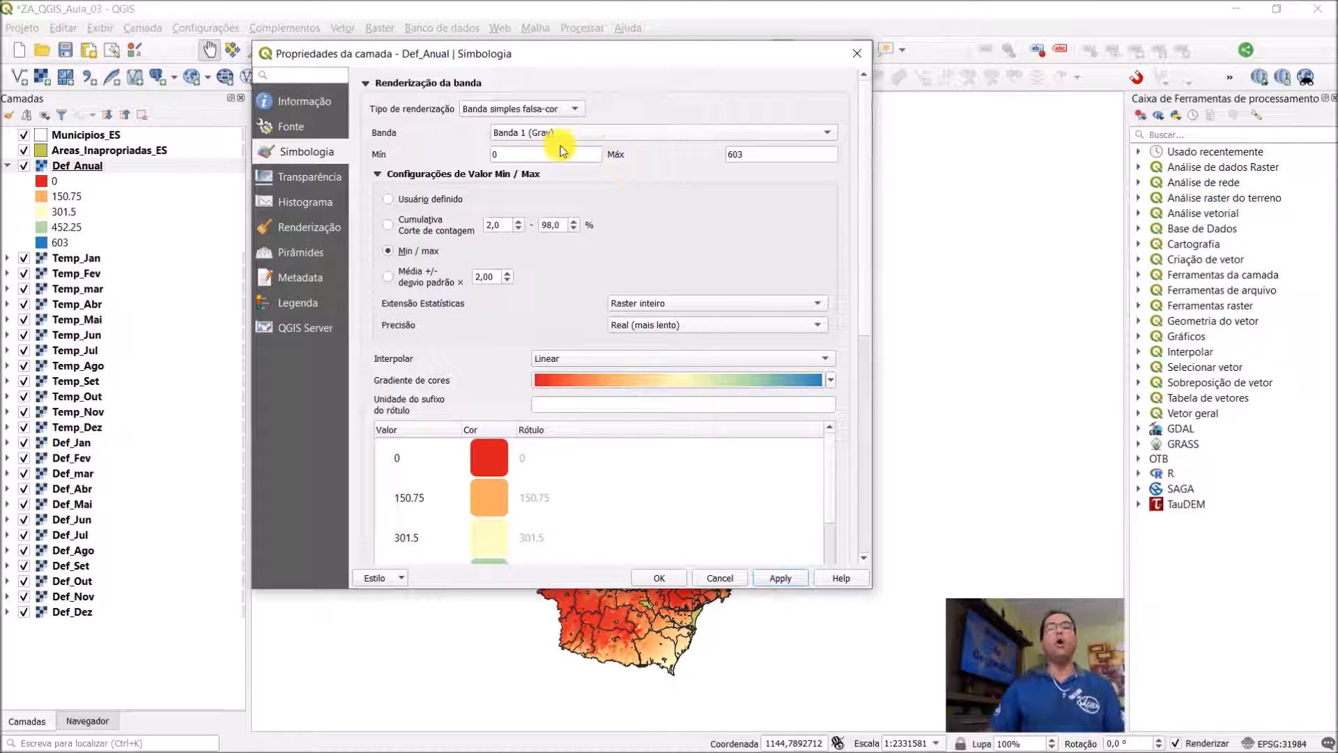
{"action": "double_click", "coordinate": [744, 153]}
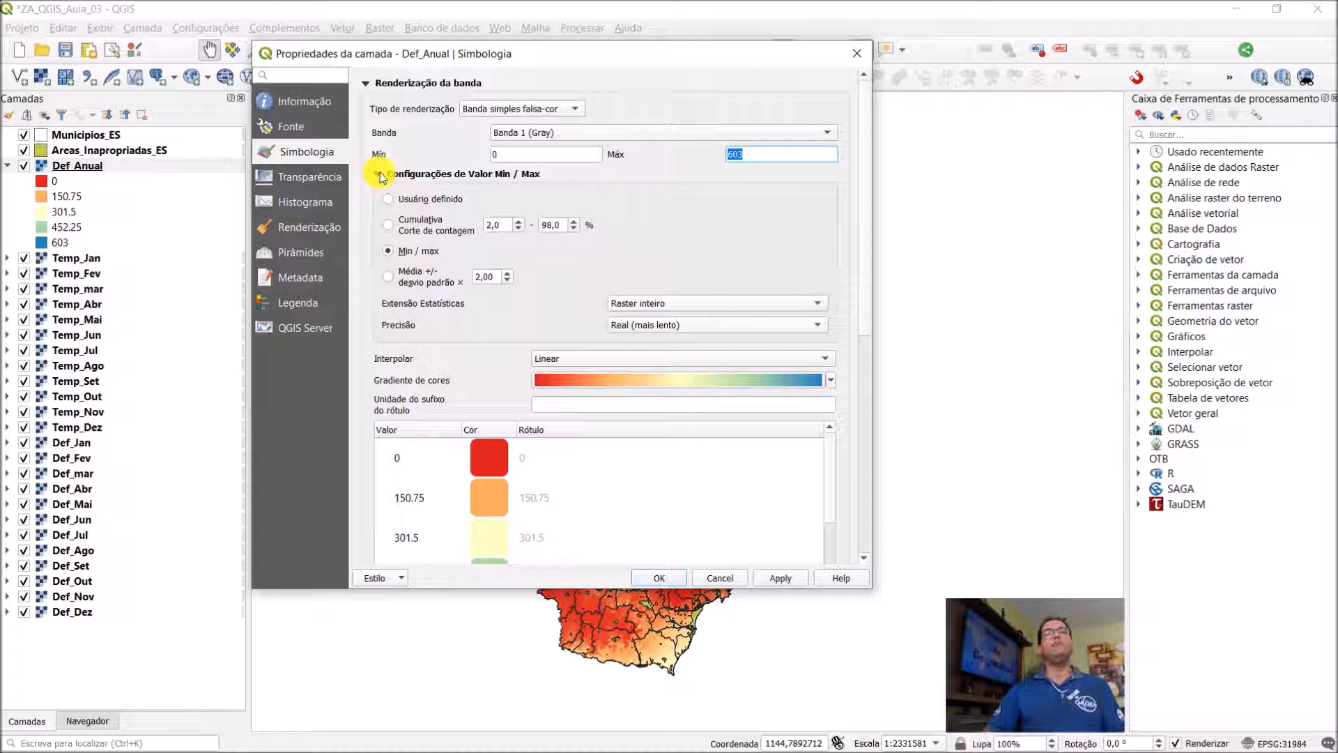
{"action": "left_click", "coordinate": [378, 175]}
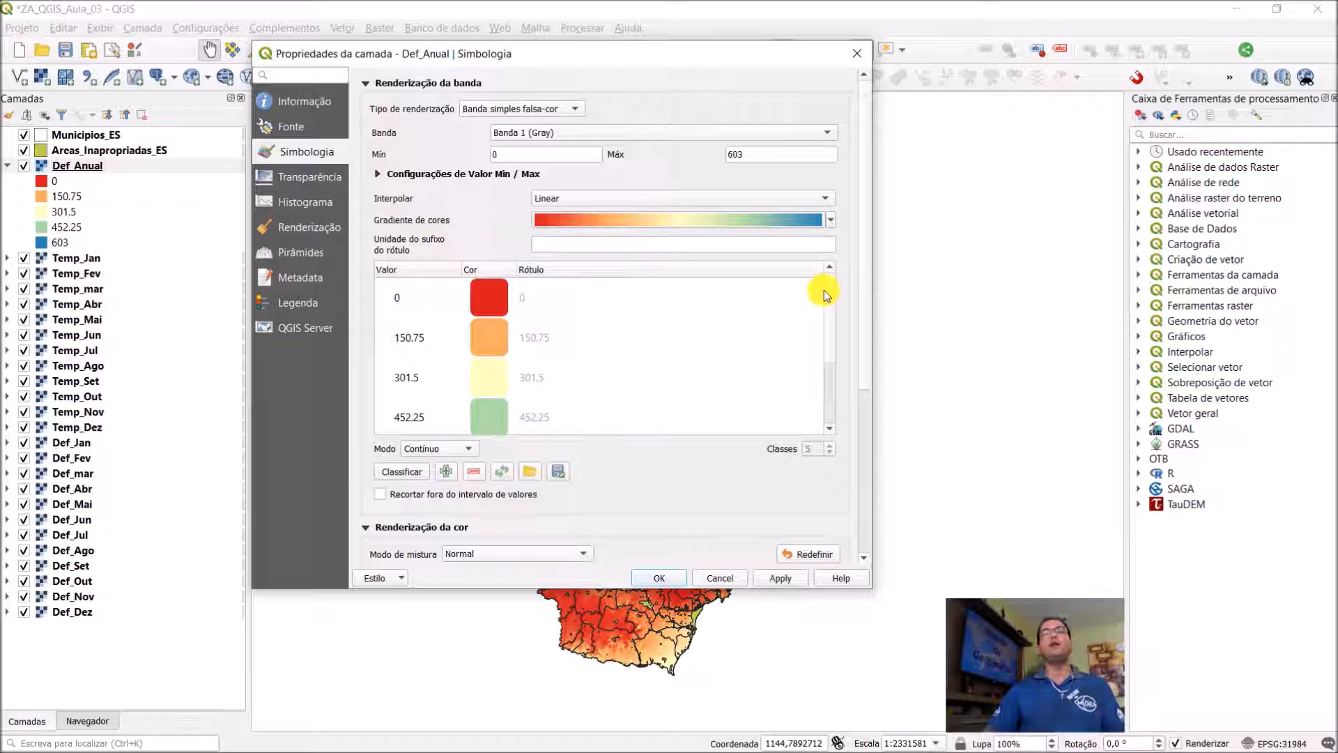
- Invert the Spectral colour gradient of Def_Anual, apply it and close the layer properties
{"action": "left_click", "coordinate": [832, 223]}
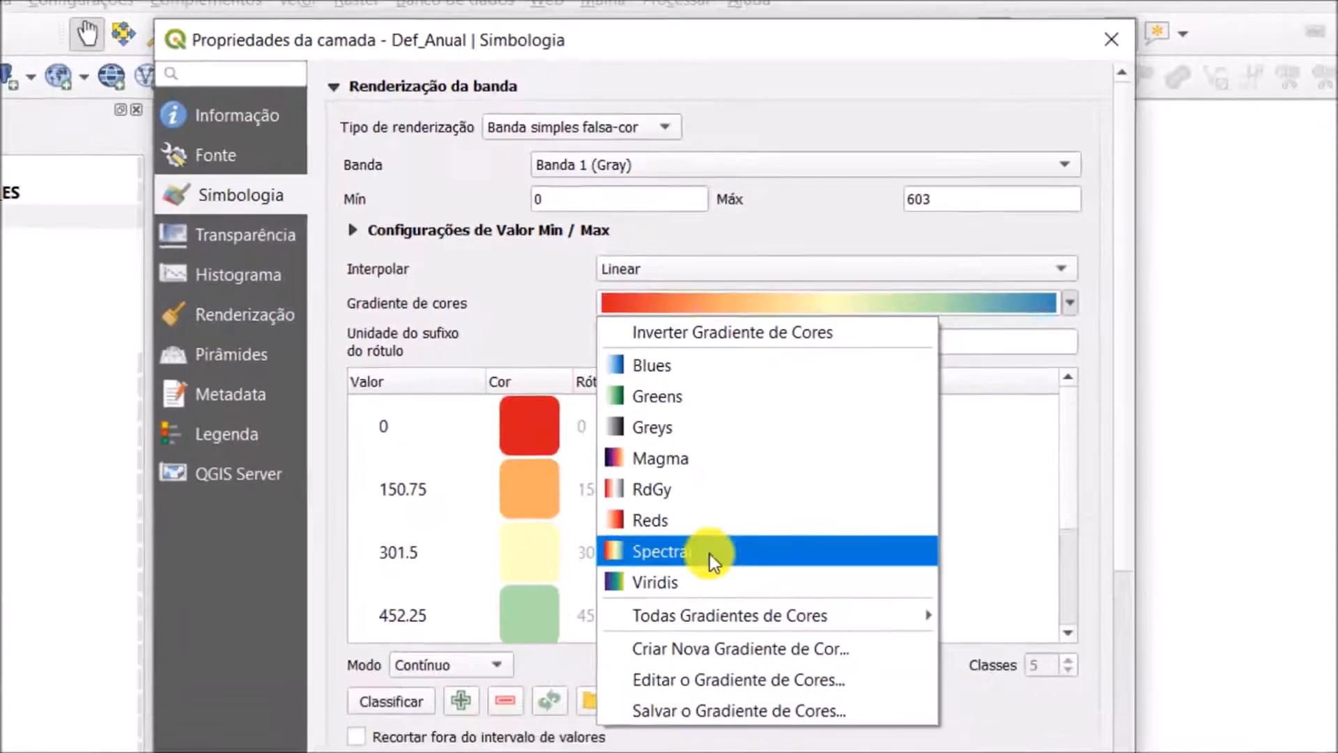
{"action": "left_click", "coordinate": [752, 625]}
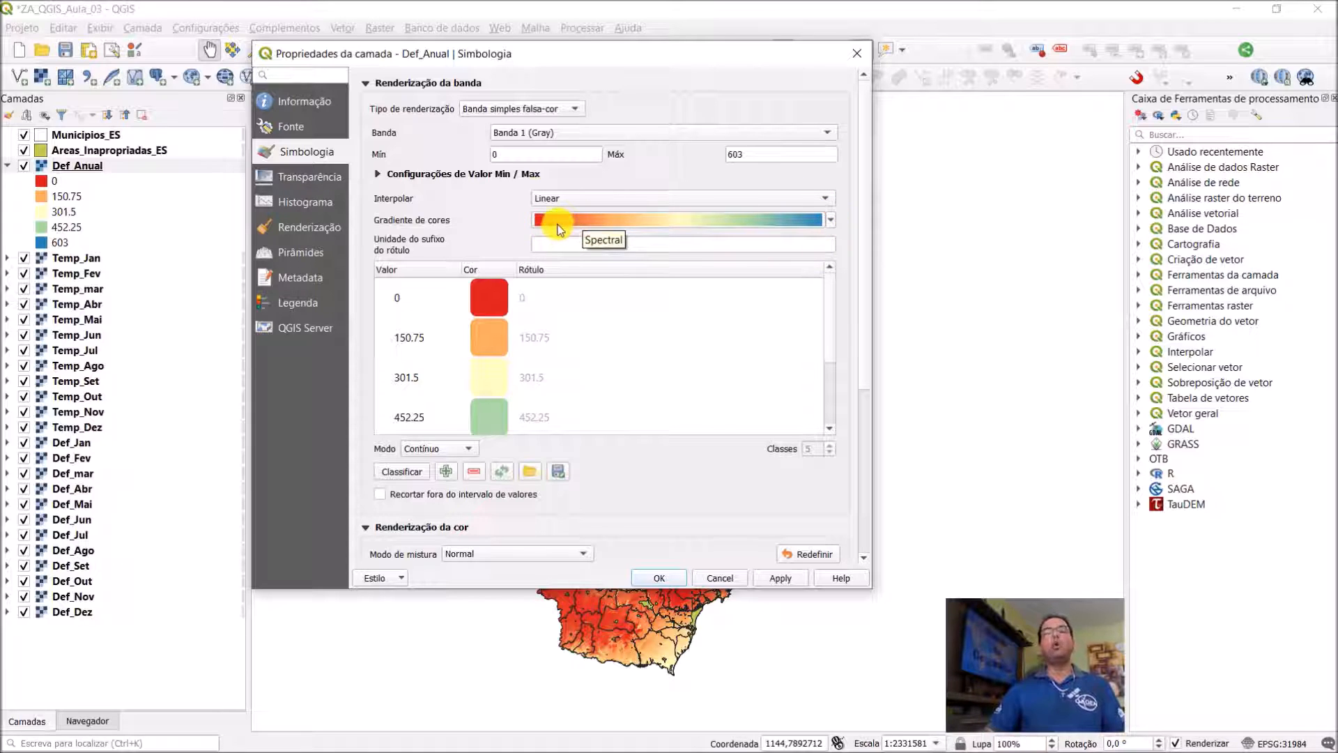
{"action": "left_click", "coordinate": [831, 221]}
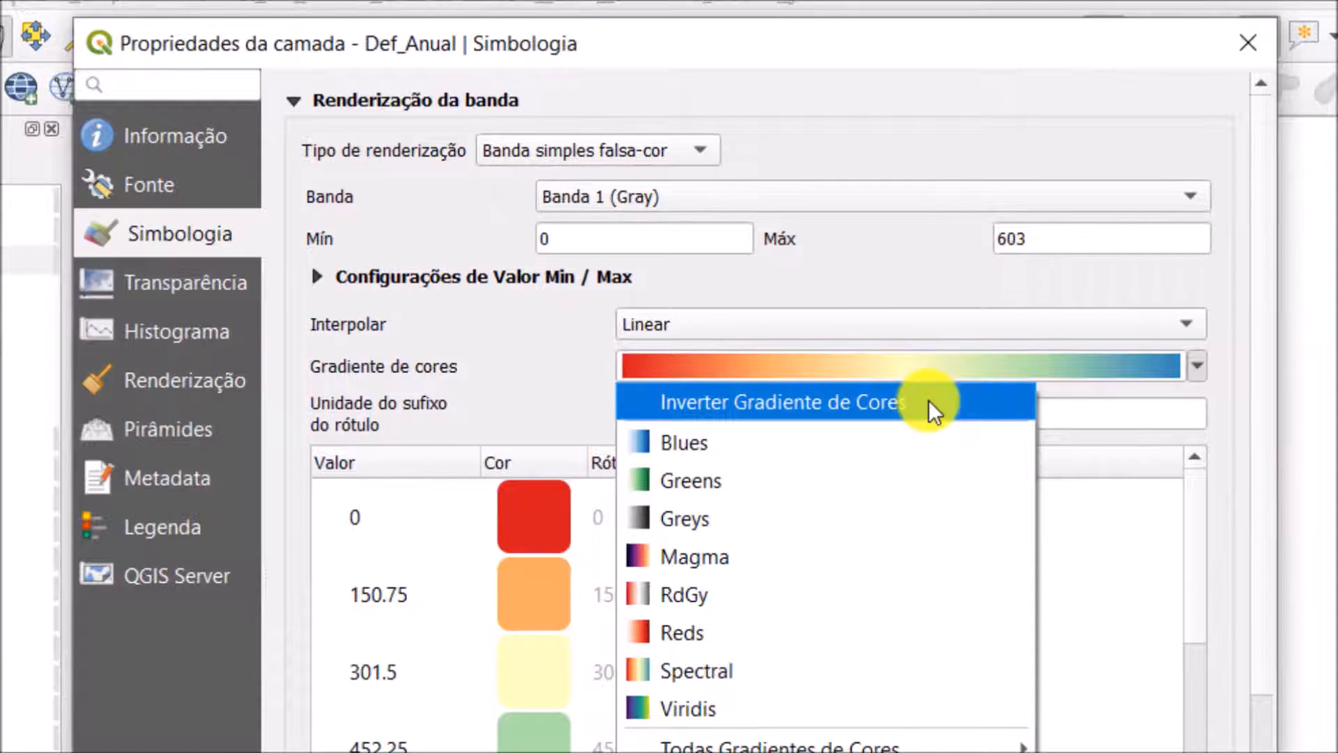
{"action": "left_click", "coordinate": [928, 400]}
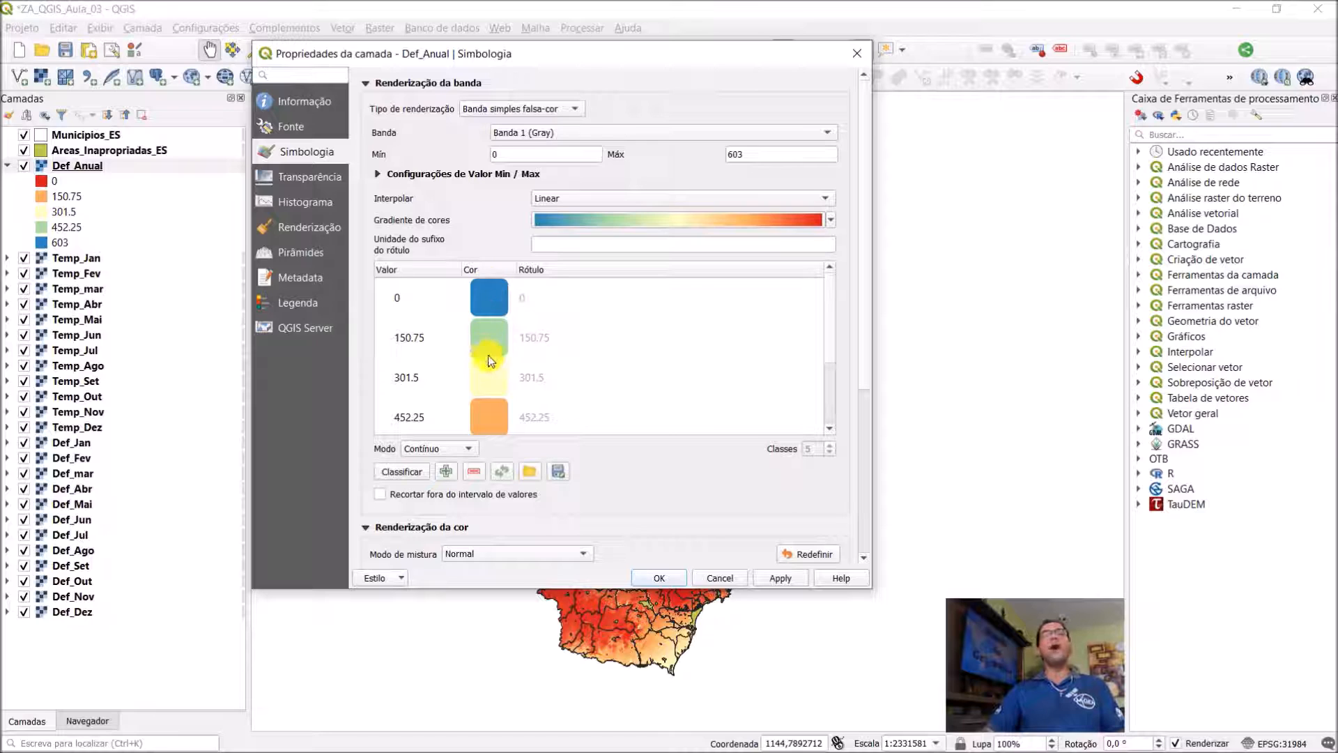
{"action": "left_click_drag", "start_coordinate": [836, 328], "coordinate": [830, 391]}
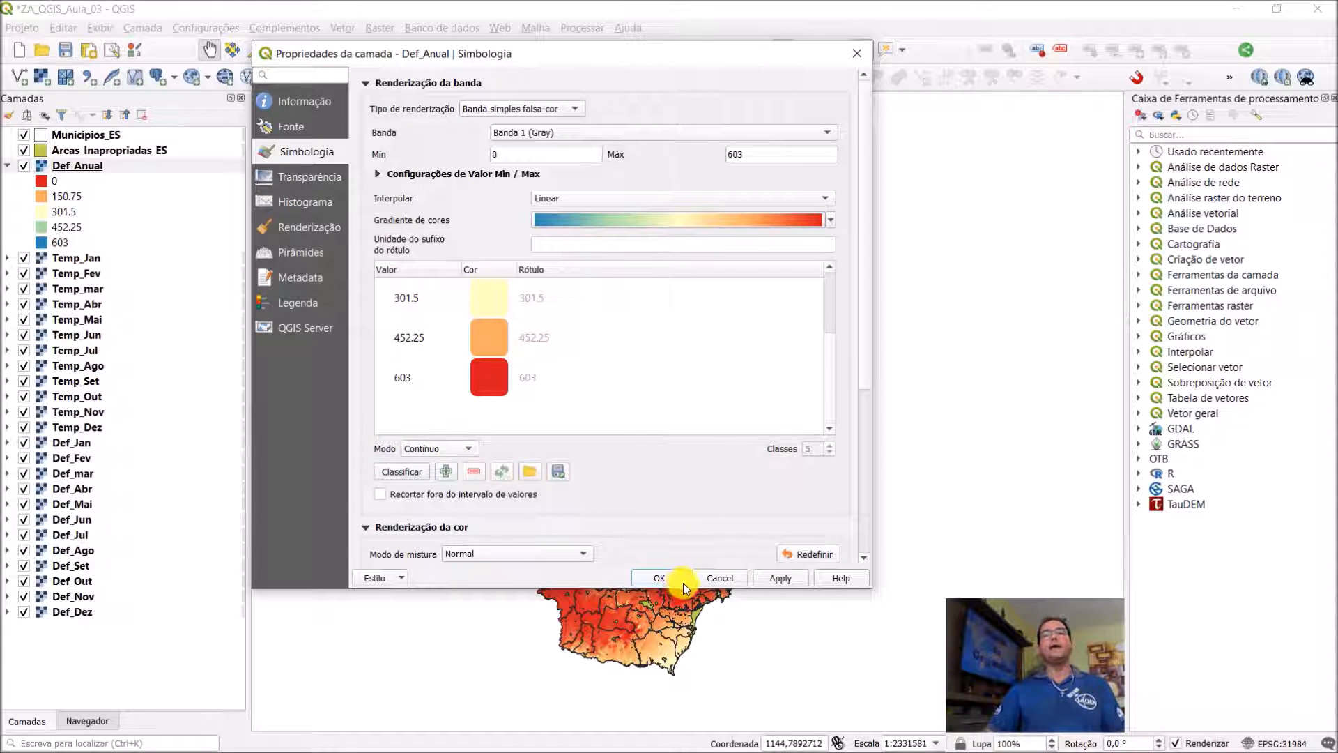
{"action": "left_click", "coordinate": [788, 579]}
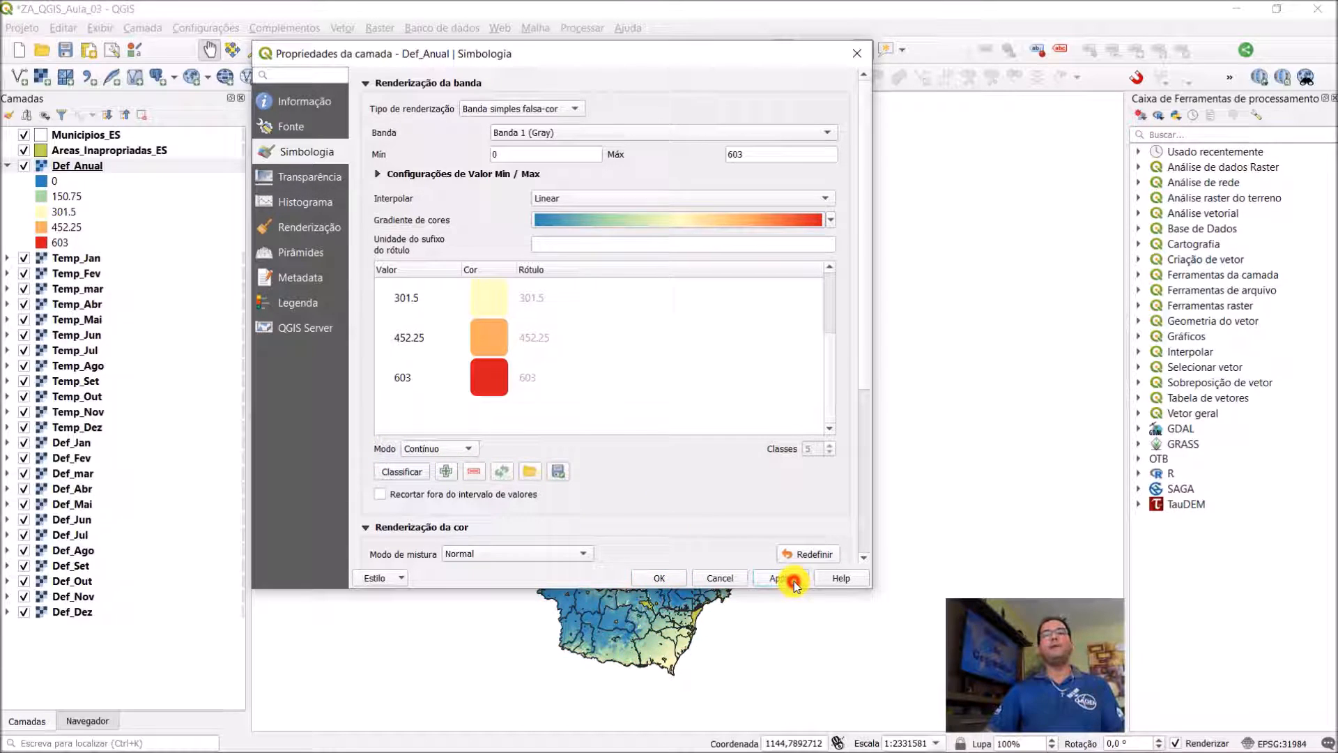
{"action": "left_click", "coordinate": [668, 579]}
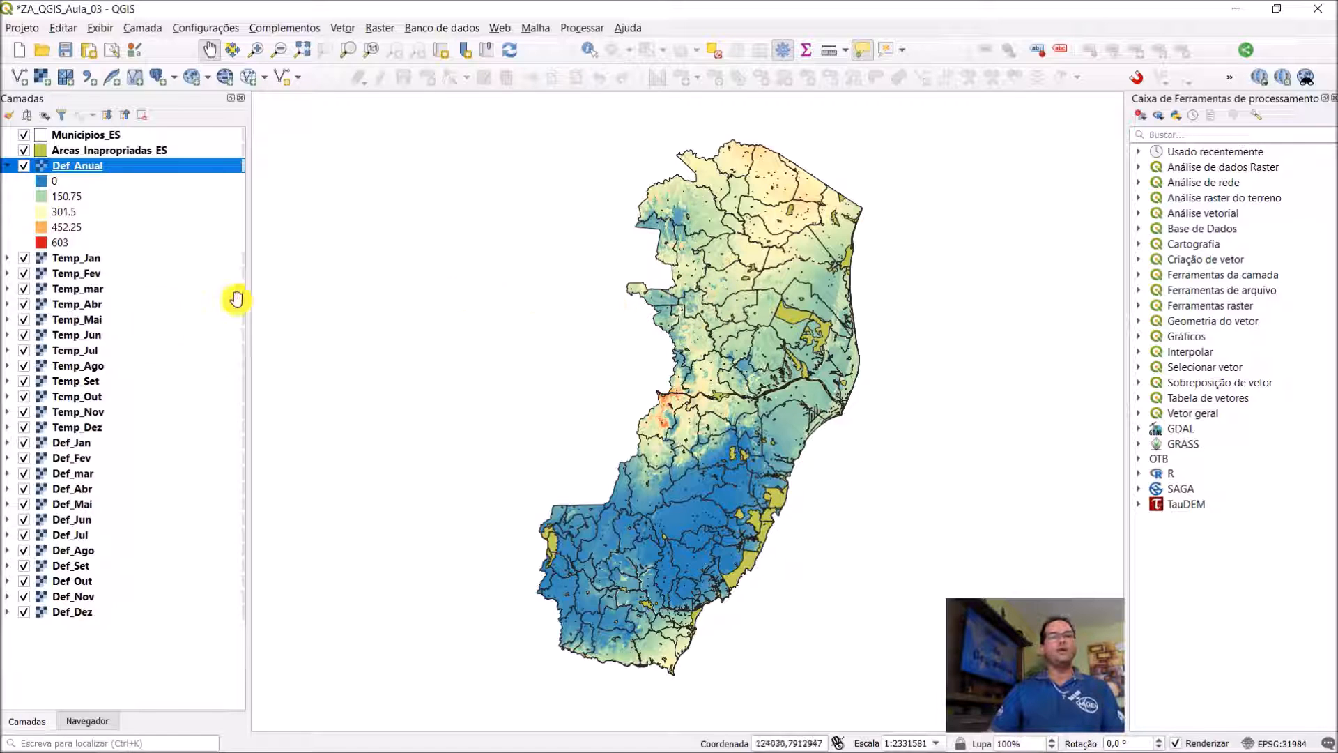
- With Temp_Jan selected, open the Raster Calculator and enter empty parentheses divided by 12 as the expression
{"action": "left_click", "coordinate": [77, 261]}
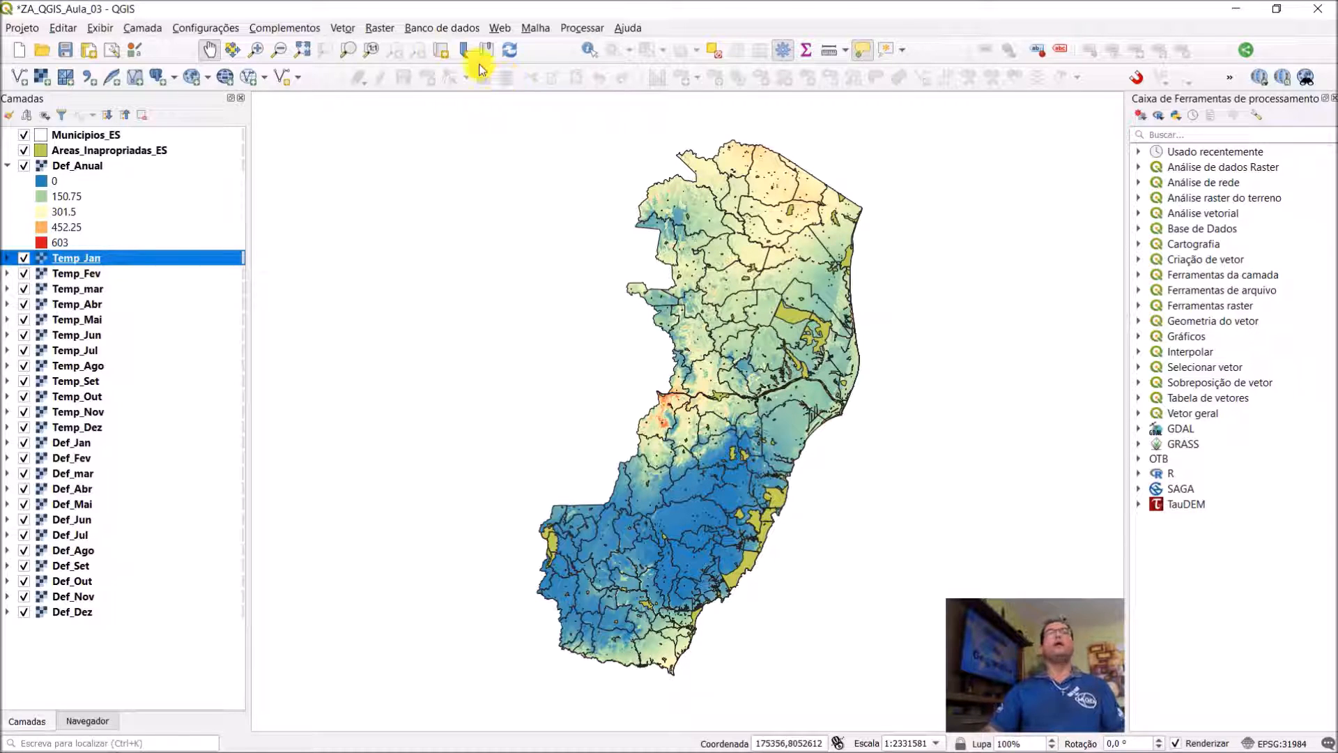
{"action": "left_click", "coordinate": [383, 32]}
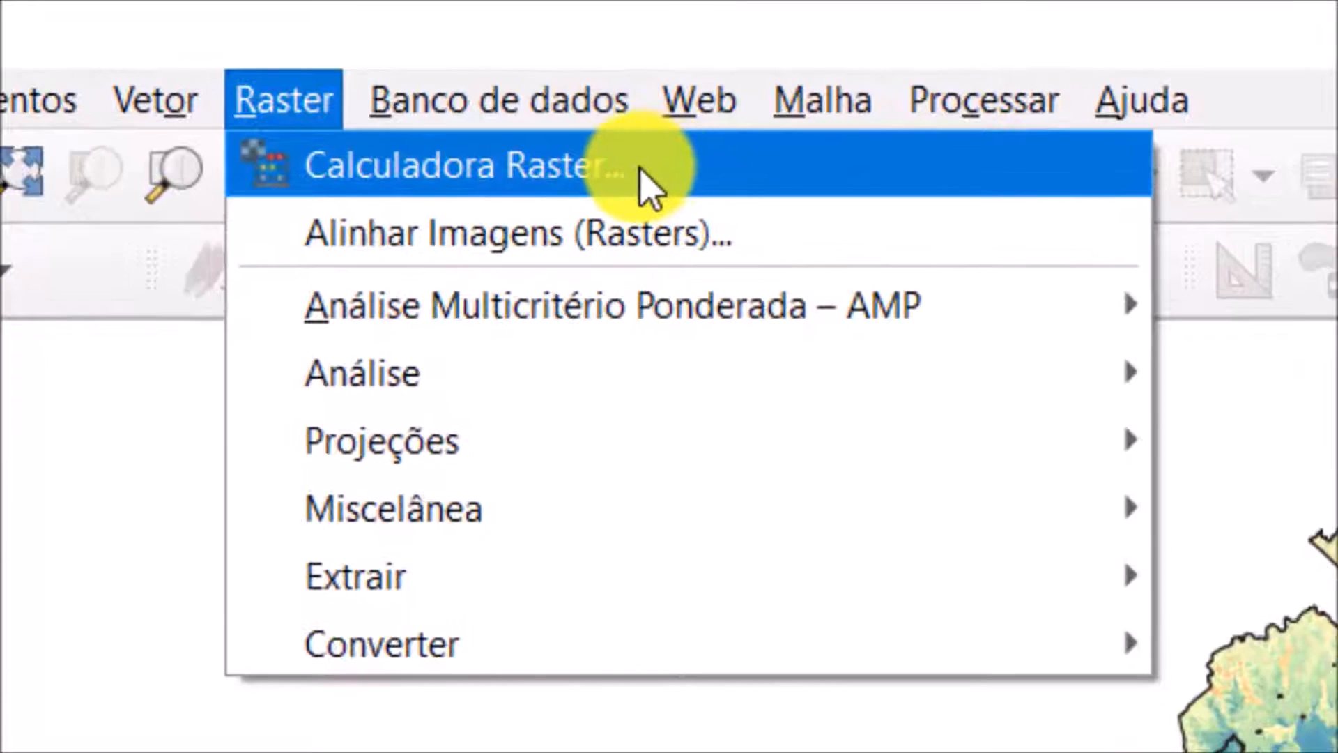
{"action": "left_click", "coordinate": [641, 173]}
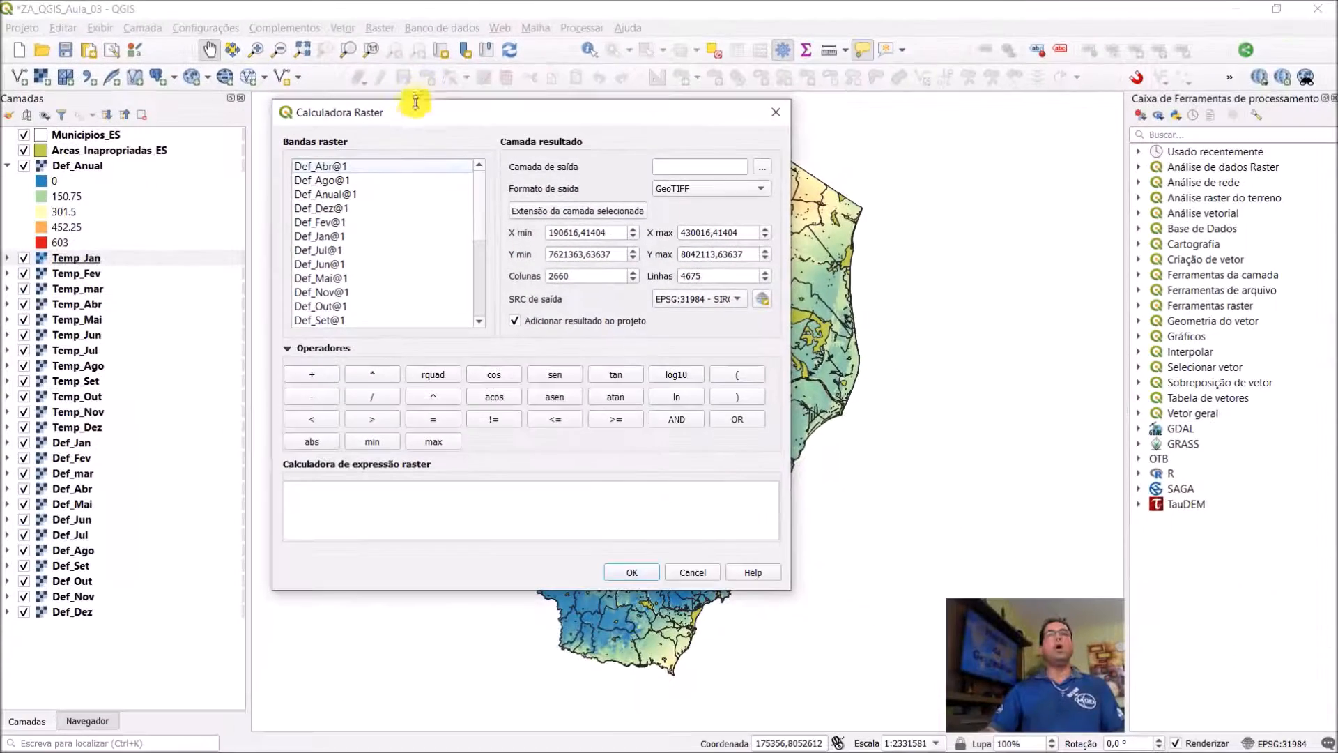
{"action": "left_click_drag", "start_coordinate": [412, 114], "coordinate": [411, 113]}
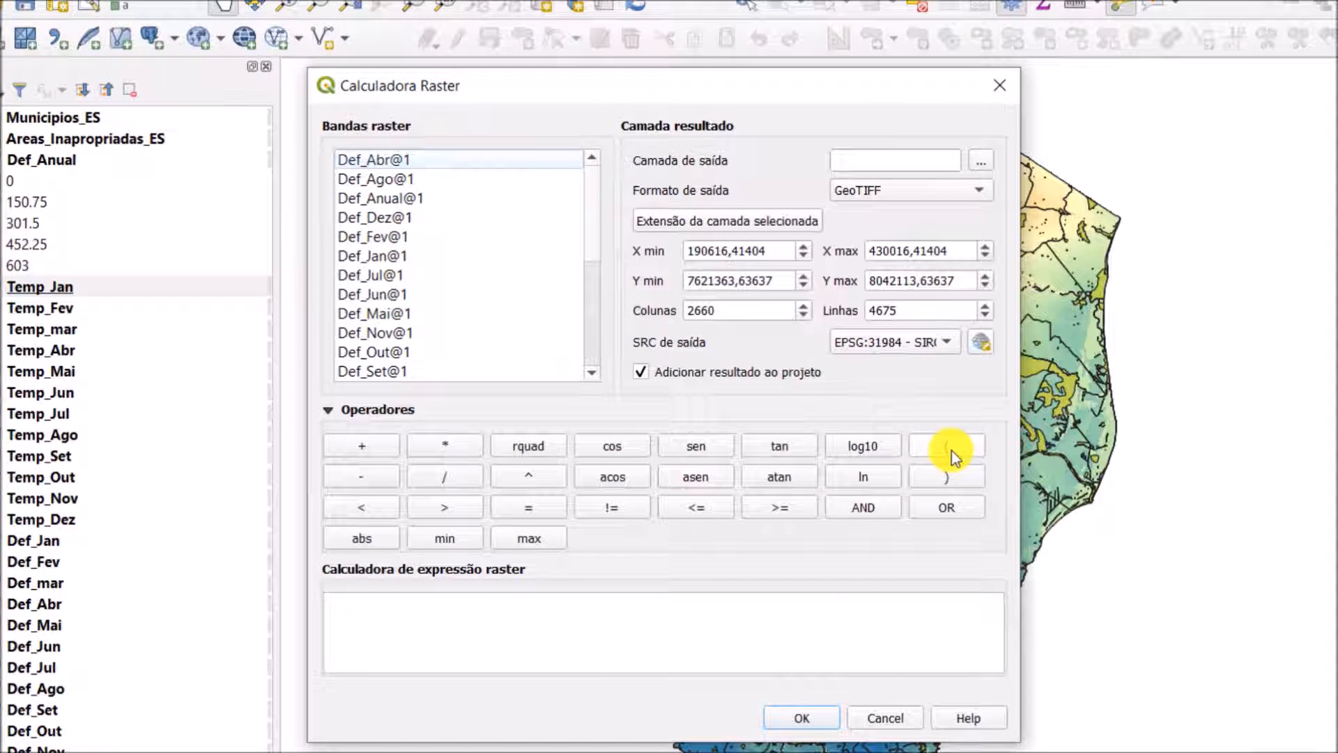
{"action": "left_click", "coordinate": [953, 454]}
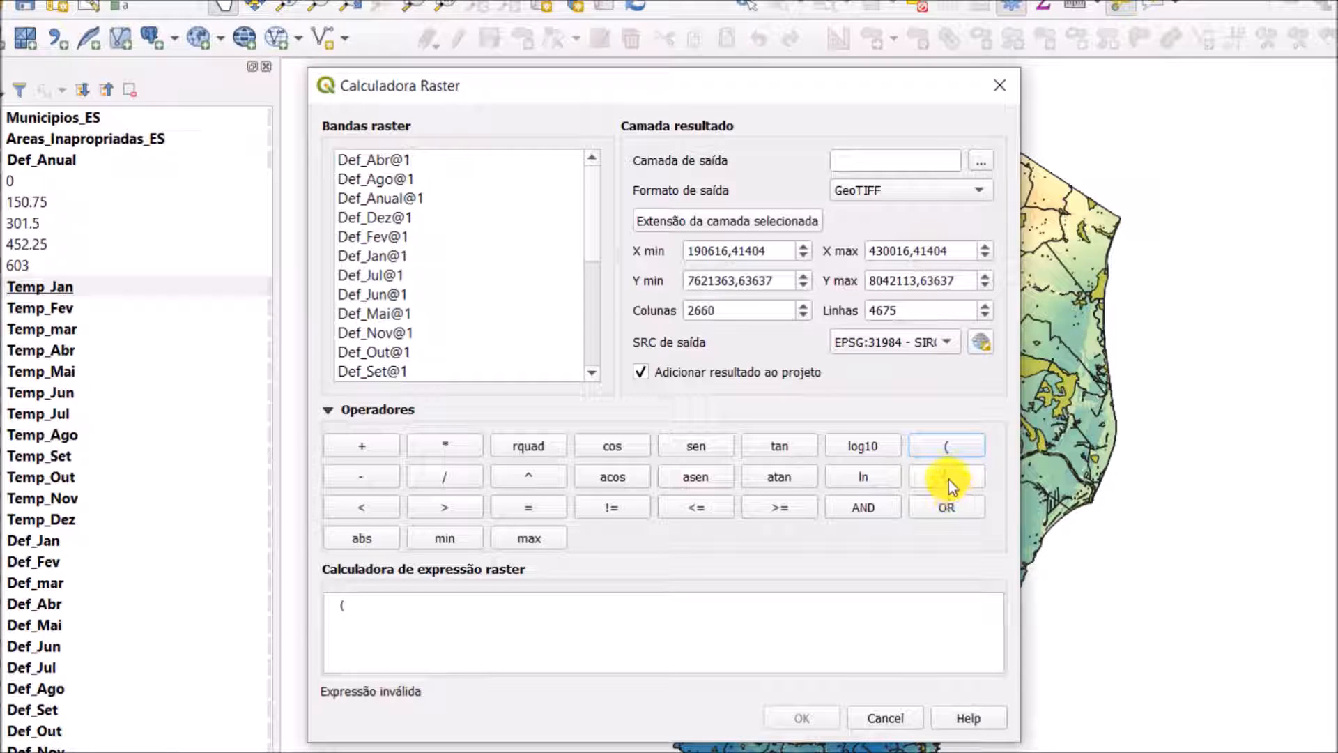
{"action": "left_click", "coordinate": [948, 479]}
{"action": "left_click", "coordinate": [449, 478]}
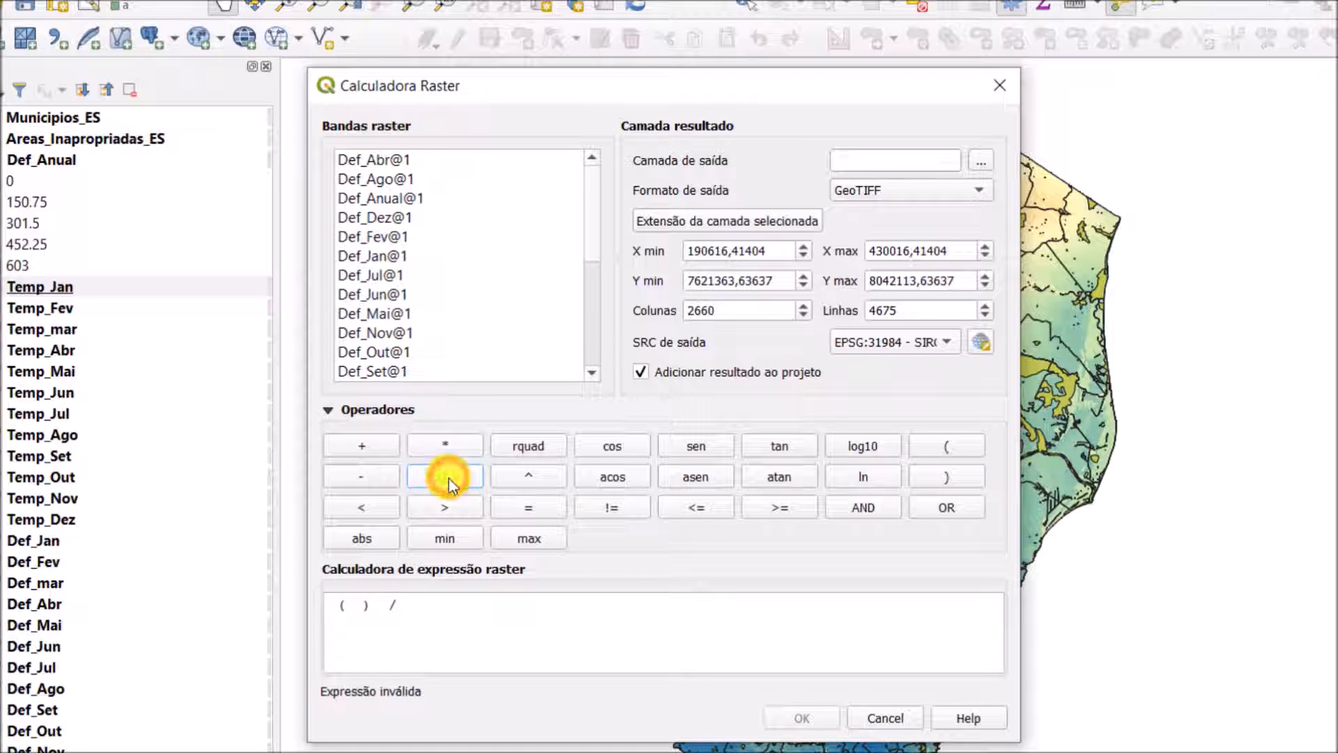
{"action": "left_click", "coordinate": [434, 605]}
{"action": "type", "text": "12"}
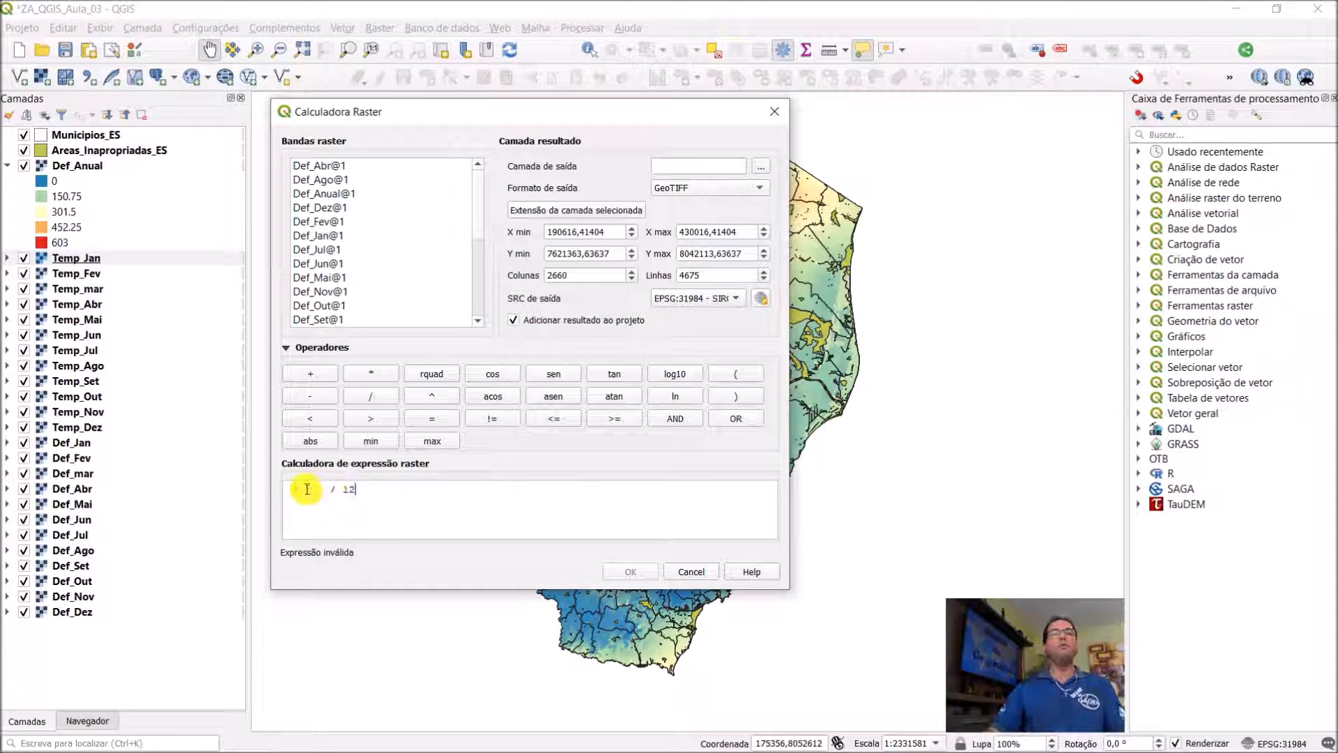
- Insert the sum of bands Temp_Jan@1 and Temp_Fev@1 inside the parentheses of the expression
{"action": "left_click", "coordinate": [305, 488]}
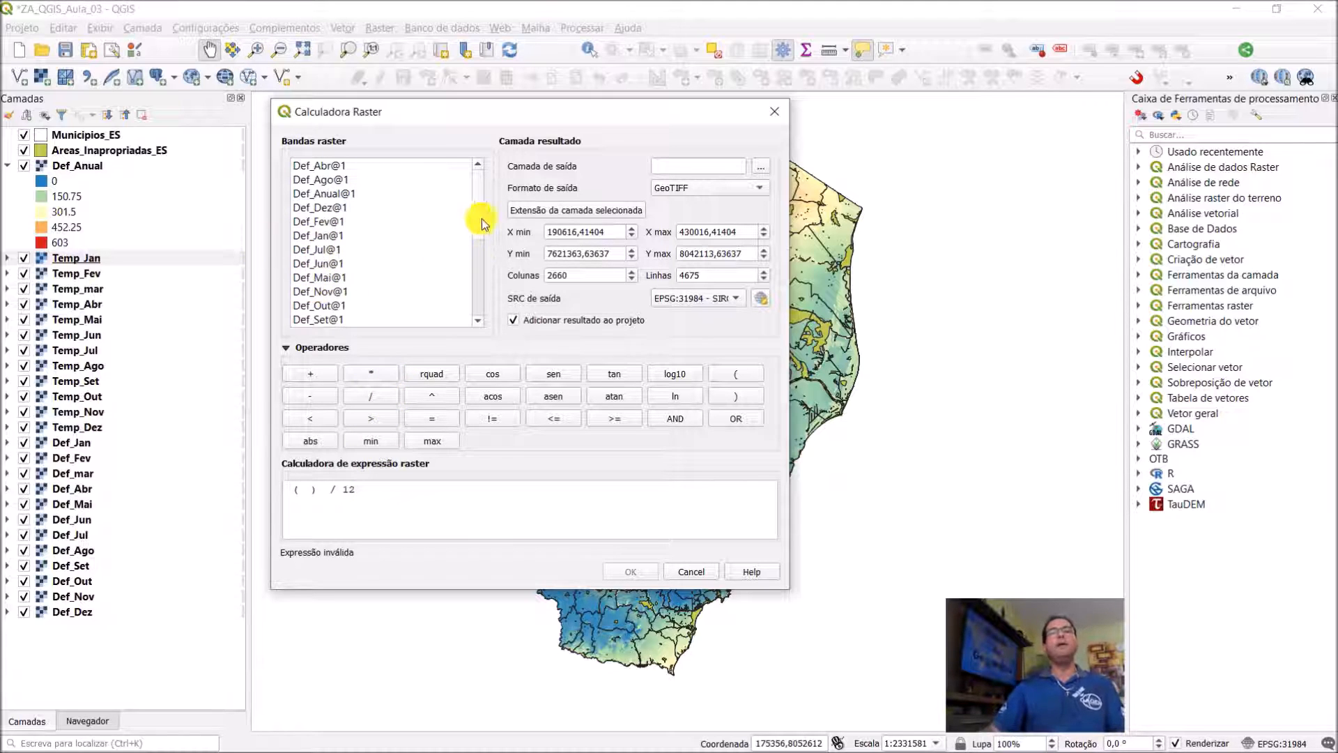
{"action": "scroll", "coordinate": [478, 221], "scroll_direction": "down", "scroll_amount": 3}
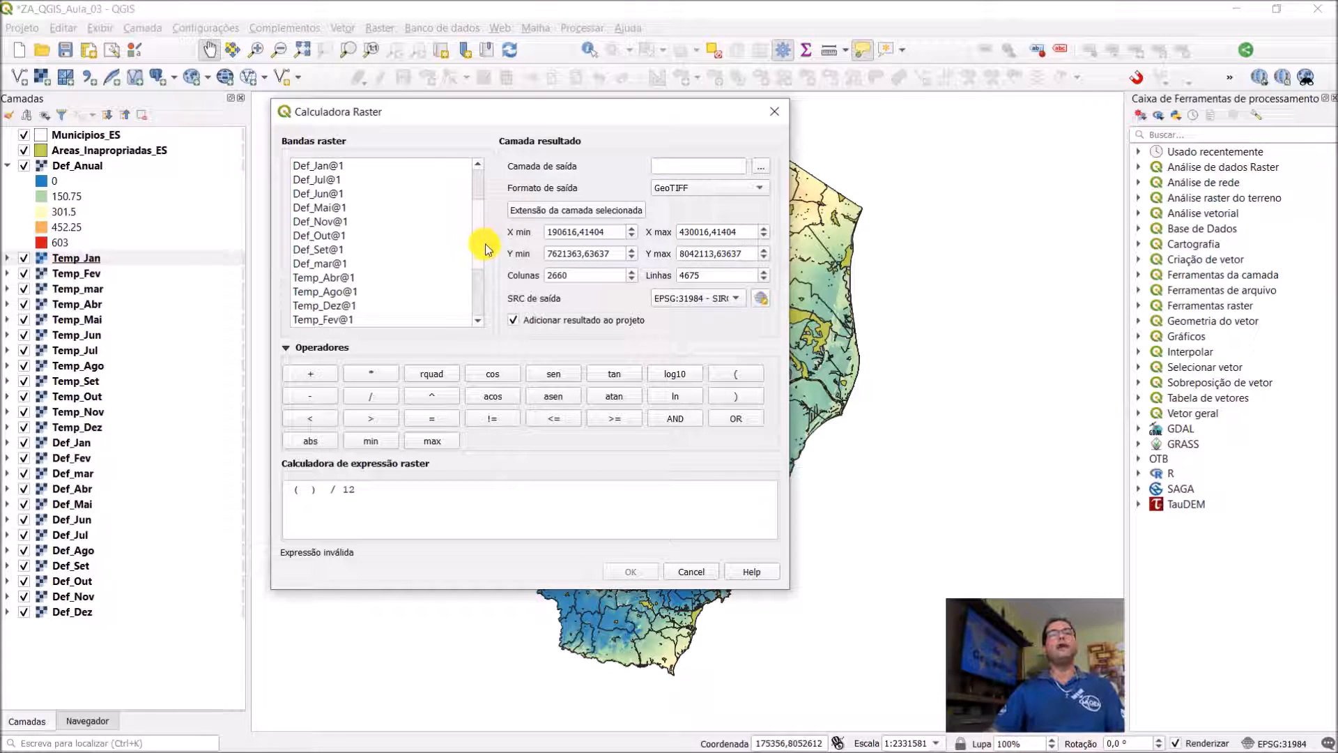
{"action": "scroll", "coordinate": [483, 262], "scroll_direction": "down", "scroll_amount": 1}
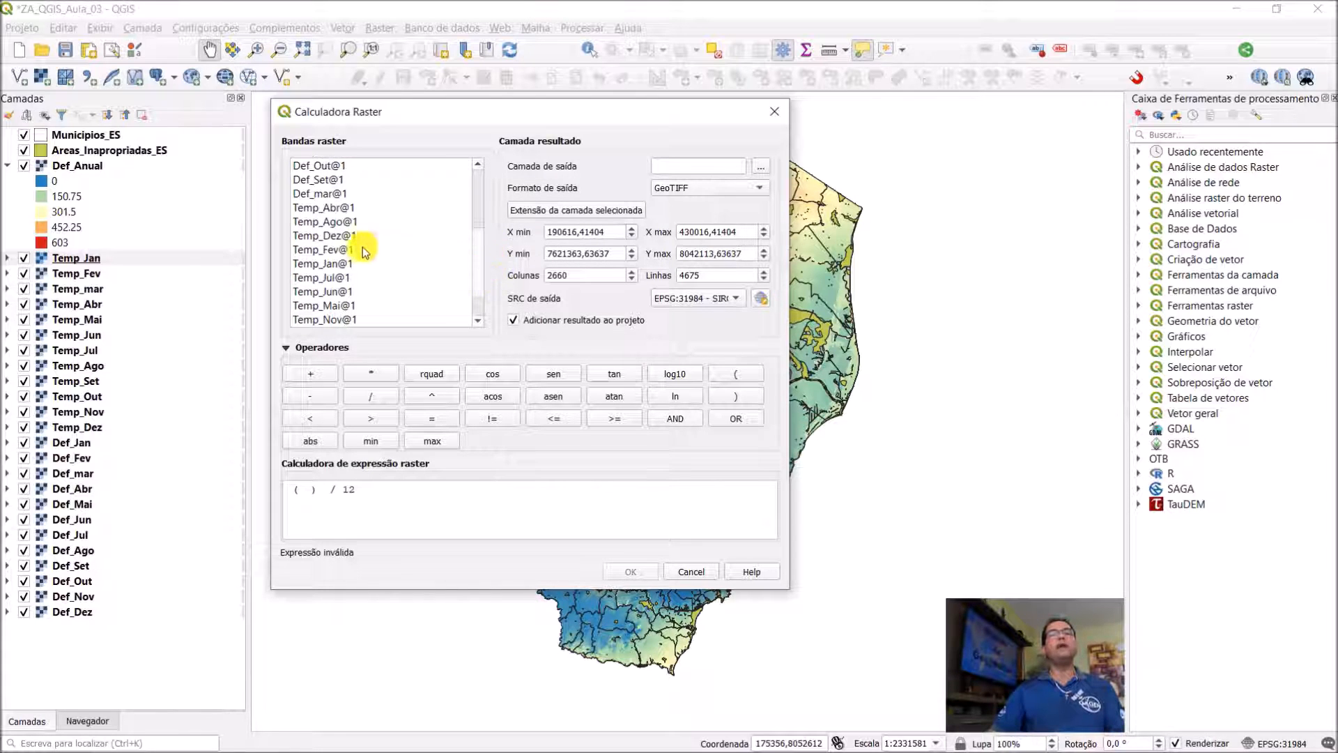
{"action": "left_click", "coordinate": [332, 266]}
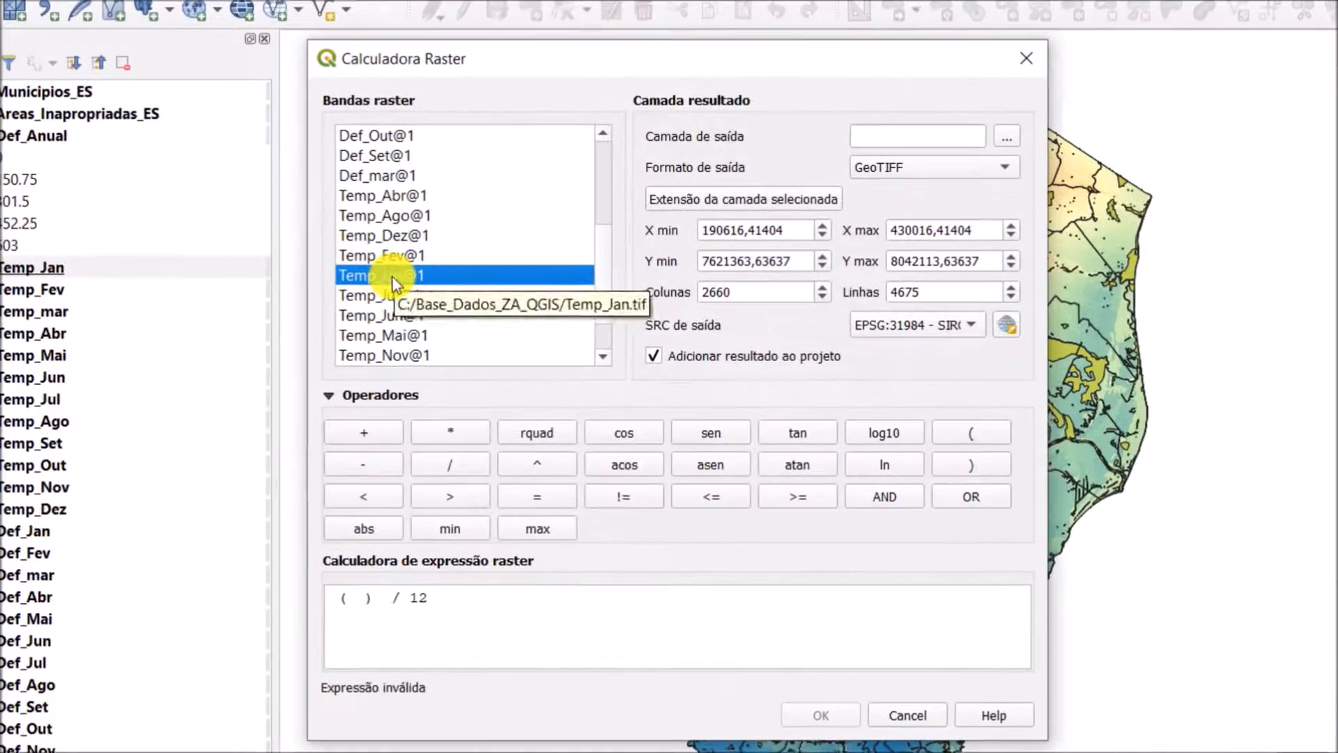
{"action": "double_click", "coordinate": [331, 264]}
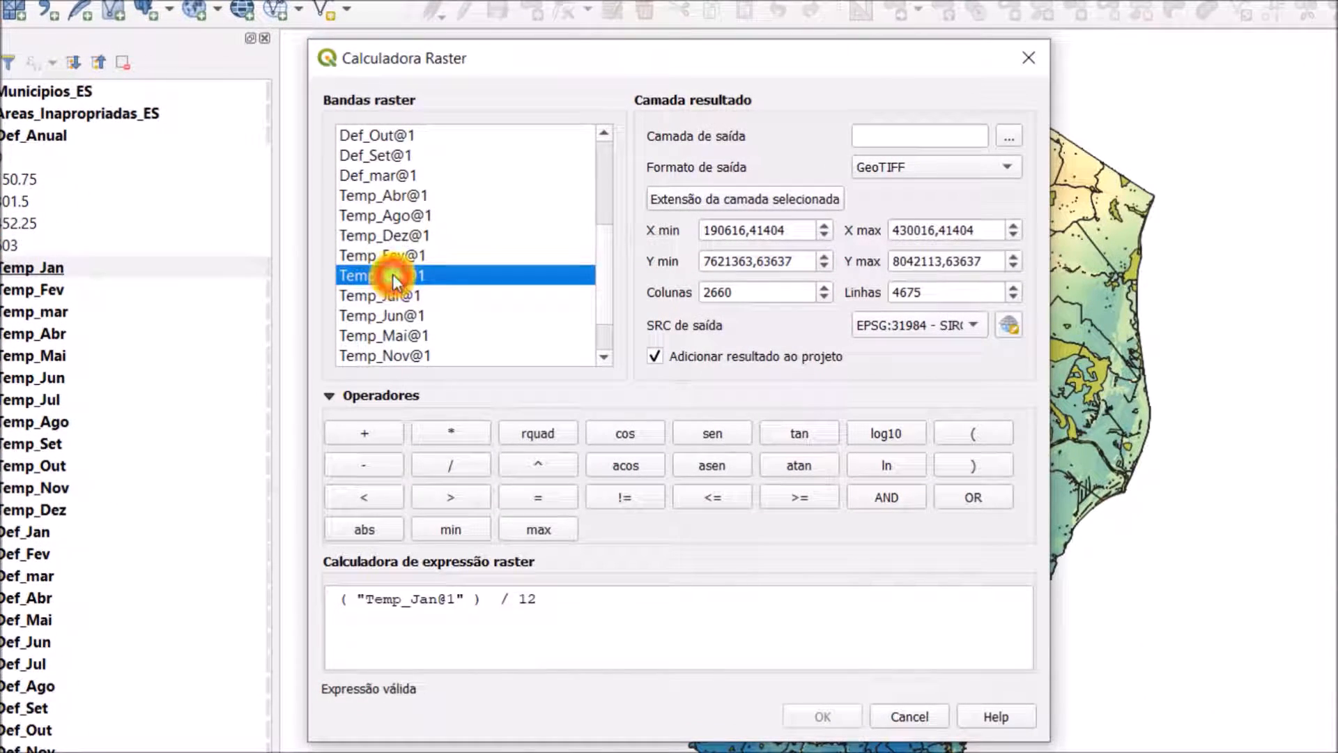
{"action": "left_click", "coordinate": [369, 433]}
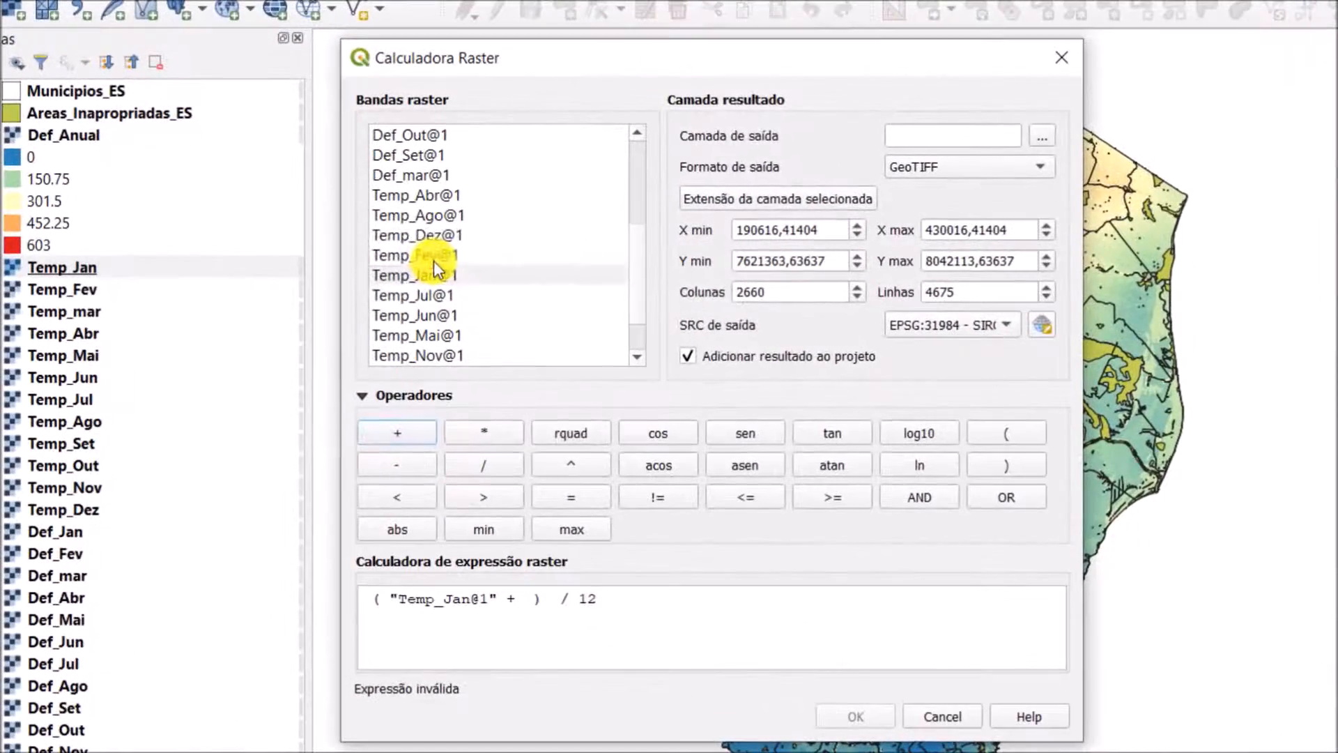
{"action": "double_click", "coordinate": [336, 251]}
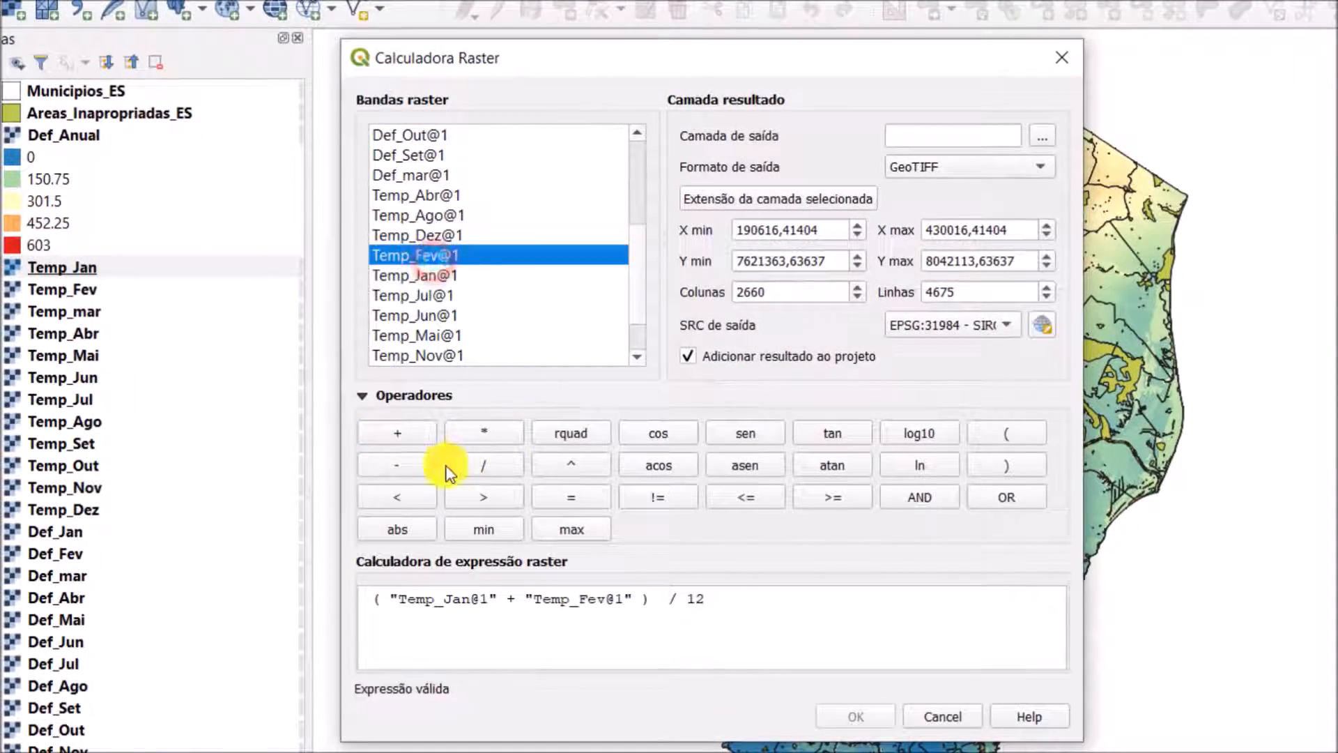
- Add the band Temp_mar@1 to the sum inside the parentheses
{"action": "left_click", "coordinate": [393, 433]}
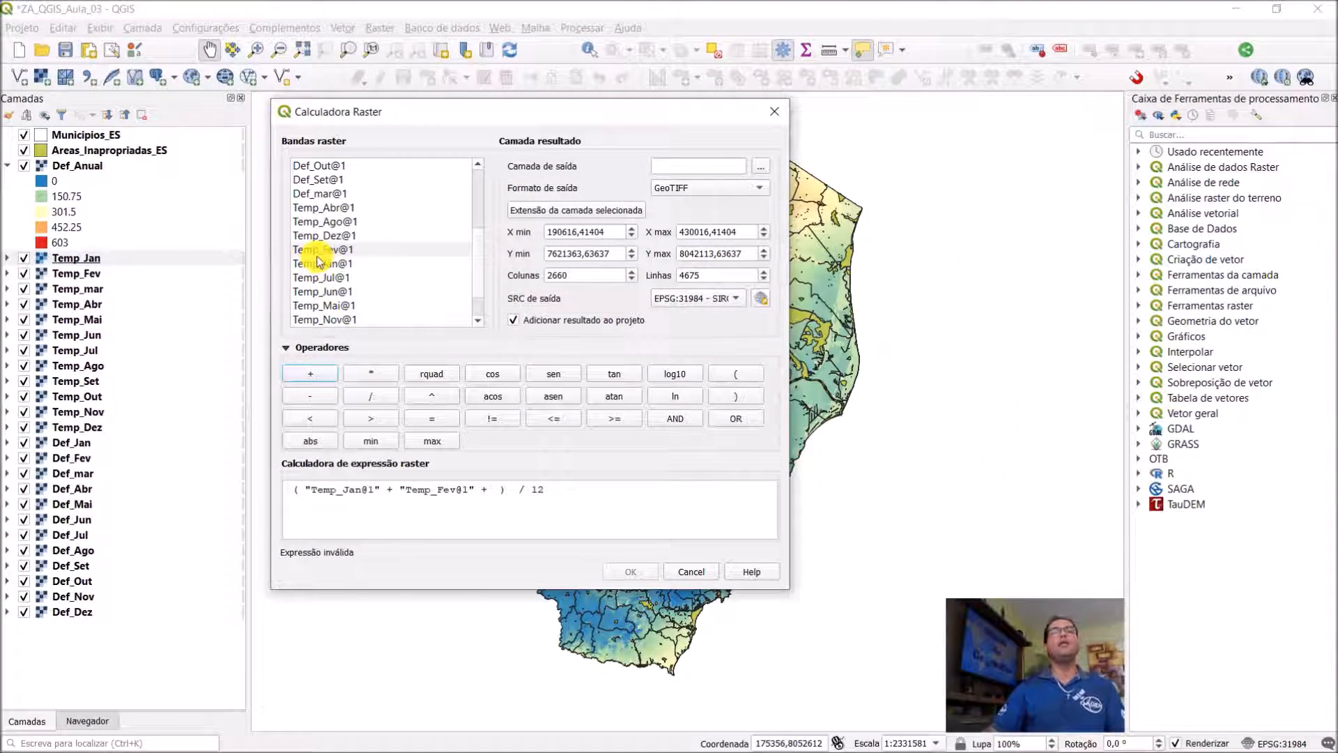
{"action": "scroll", "coordinate": [341, 321], "scroll_direction": "down", "scroll_amount": 1}
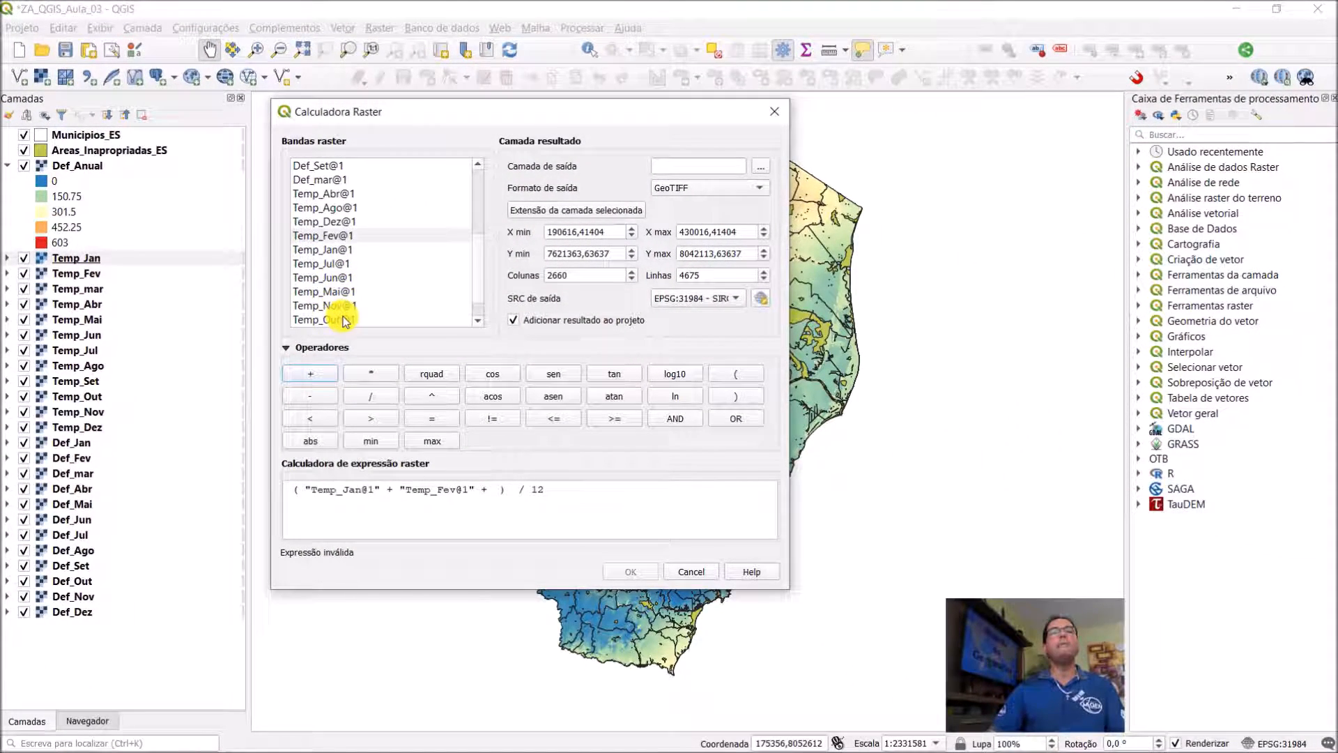
{"action": "scroll", "coordinate": [344, 317], "scroll_direction": "down", "scroll_amount": 2}
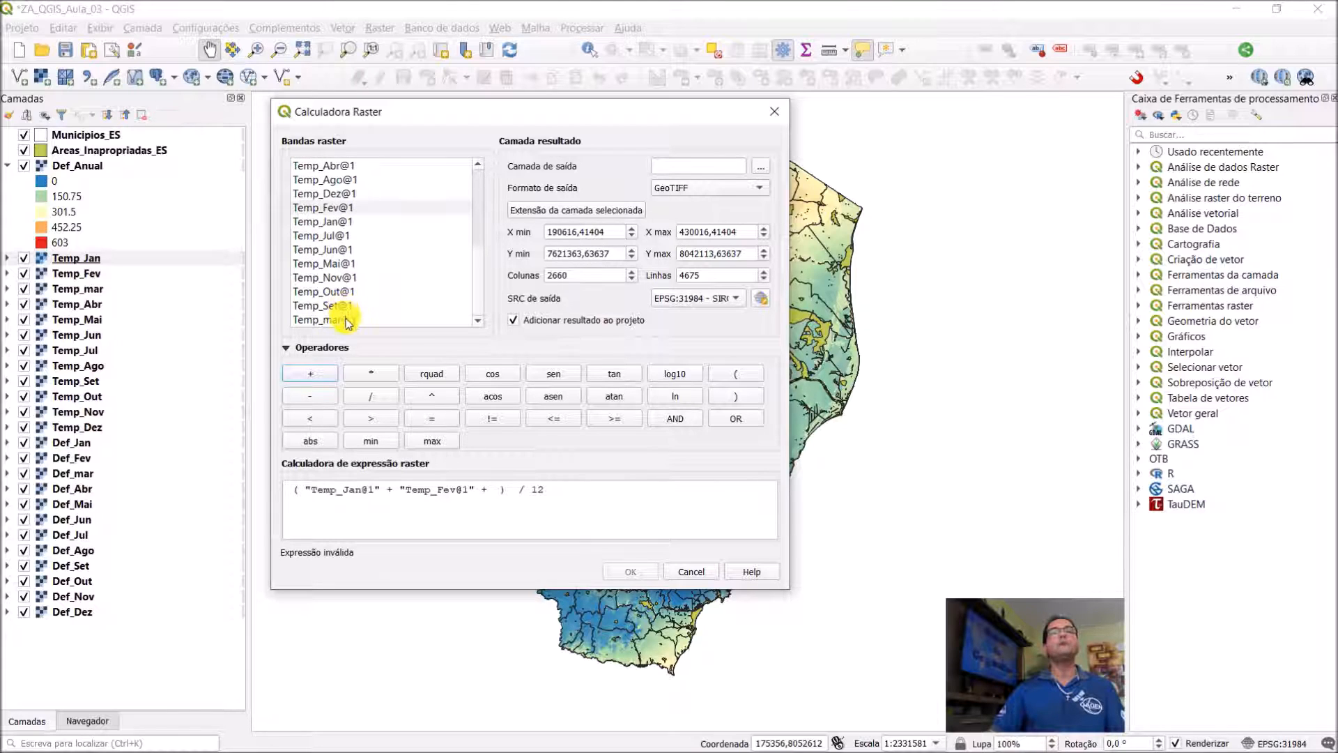
{"action": "left_click", "coordinate": [340, 319]}
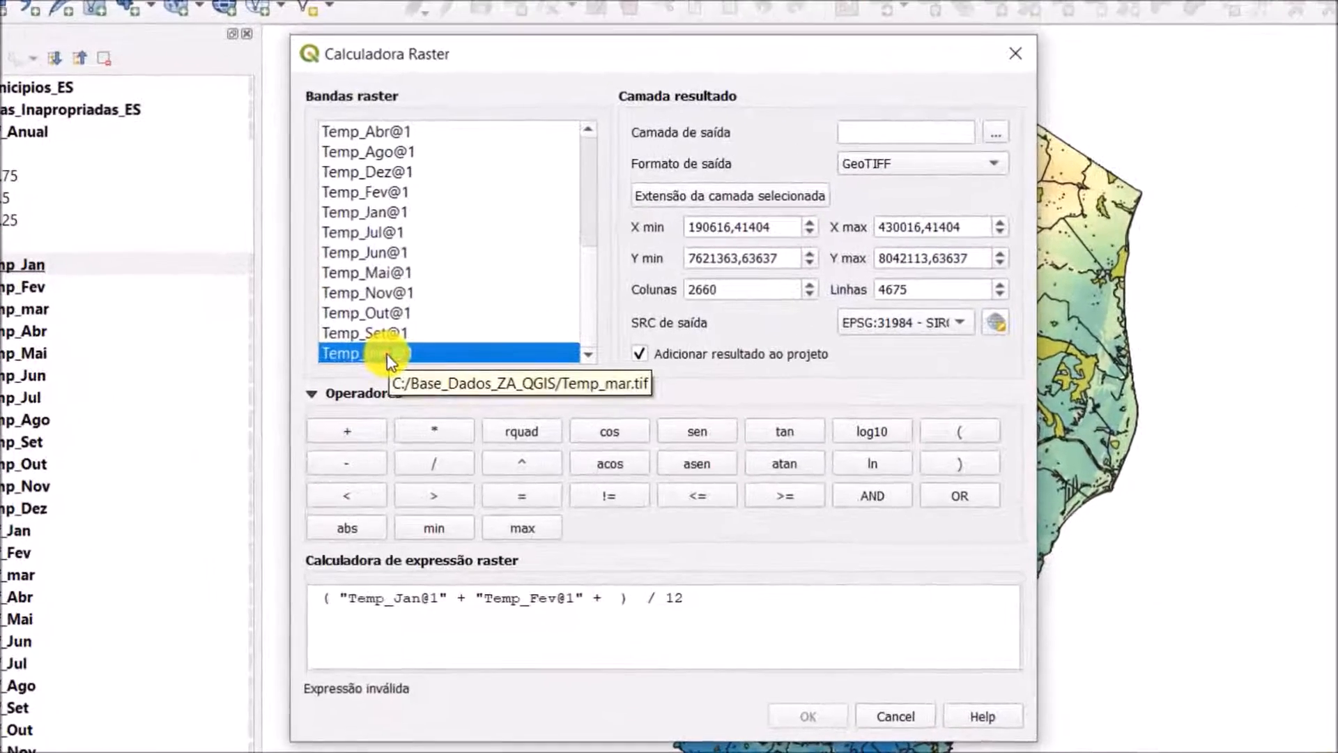
{"action": "double_click", "coordinate": [338, 320]}
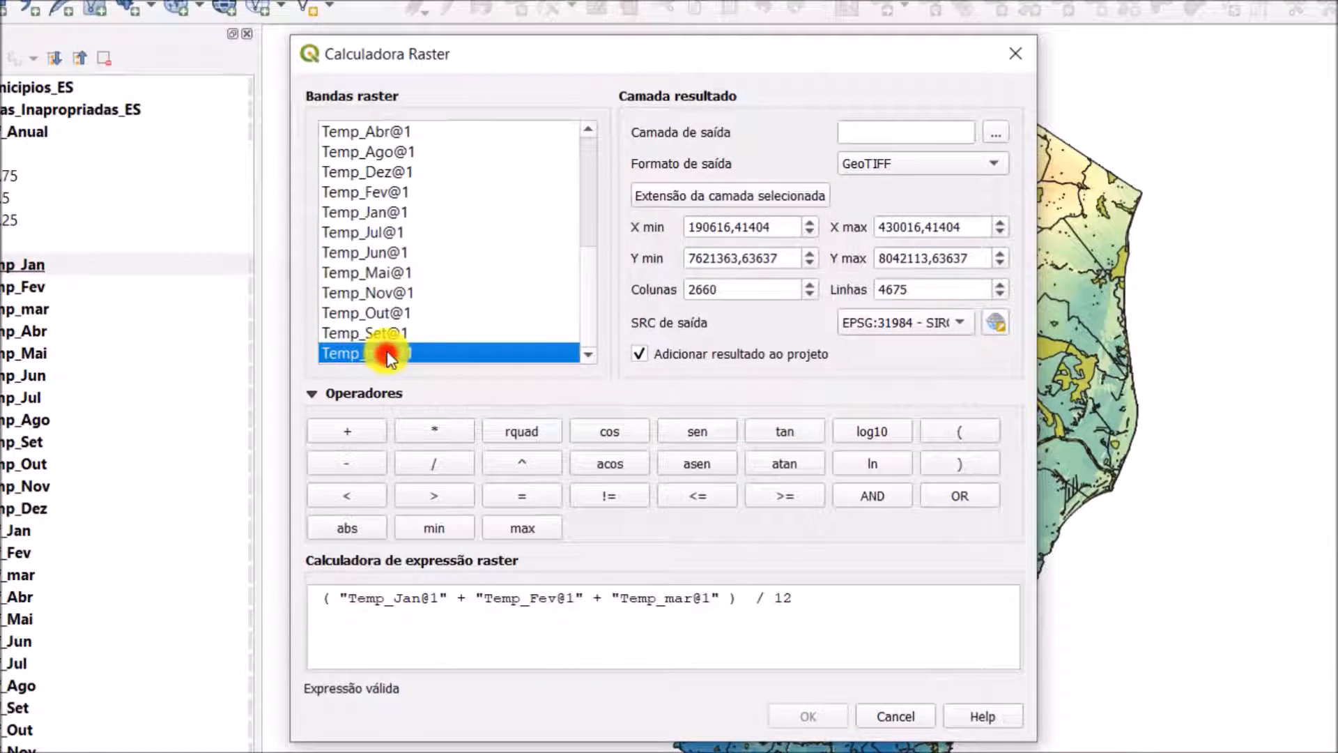
- Add the bands Temp_Abr@1 and Temp_Mai@1 to the sum inside the parentheses of the expression
{"action": "left_click", "coordinate": [349, 433]}
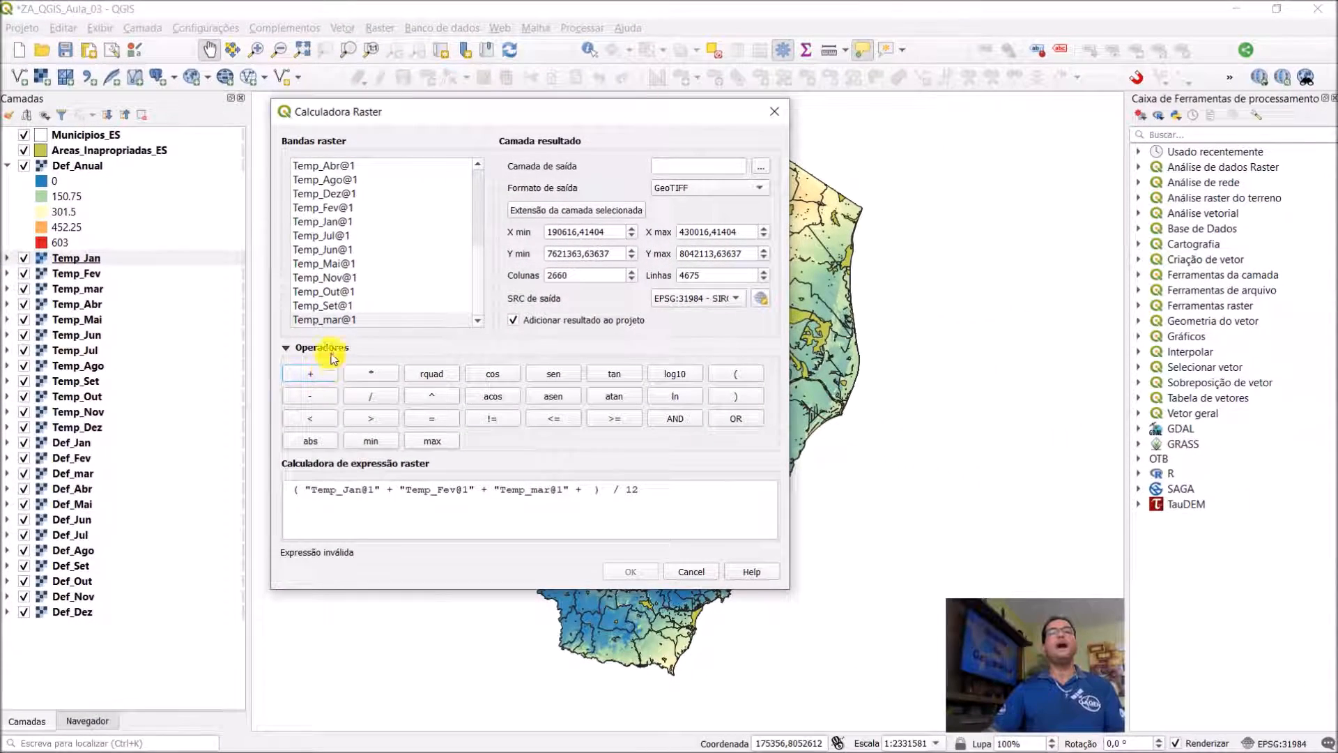
{"action": "left_click", "coordinate": [335, 170]}
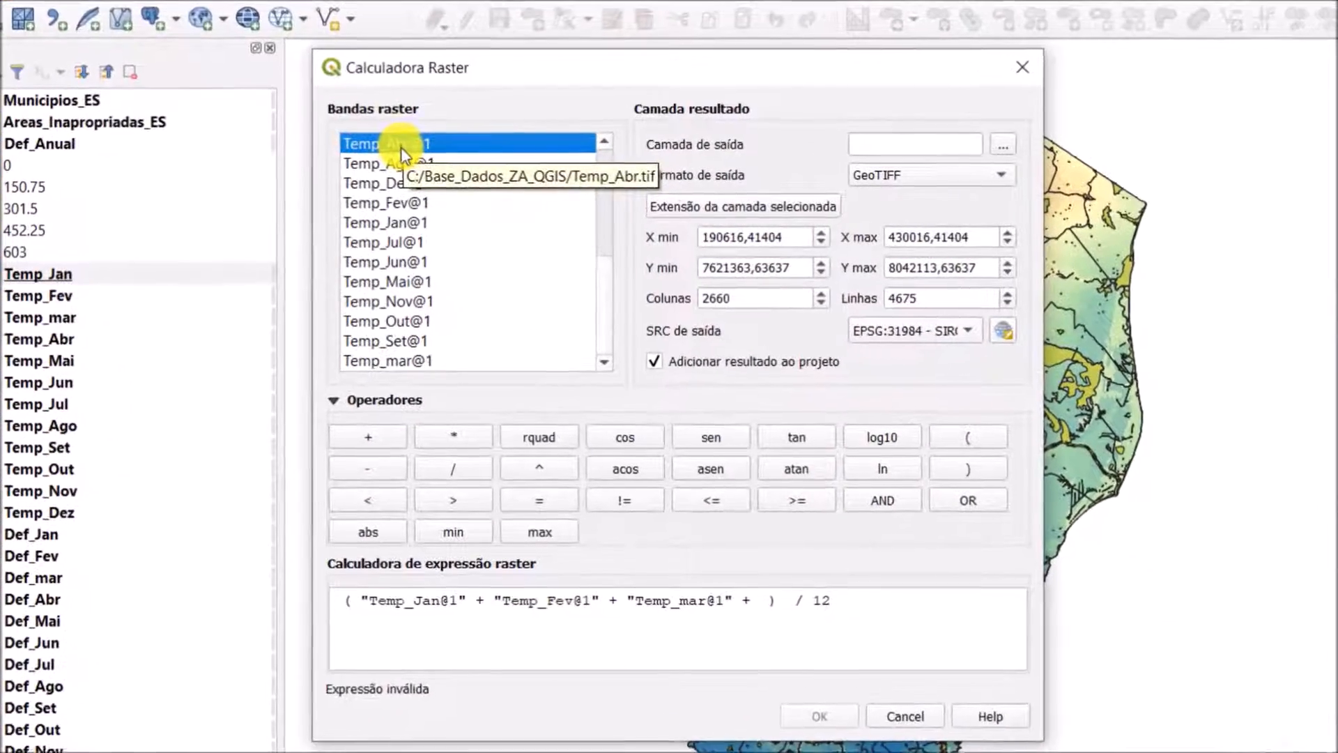
{"action": "double_click", "coordinate": [399, 145]}
{"action": "left_click", "coordinate": [387, 437]}
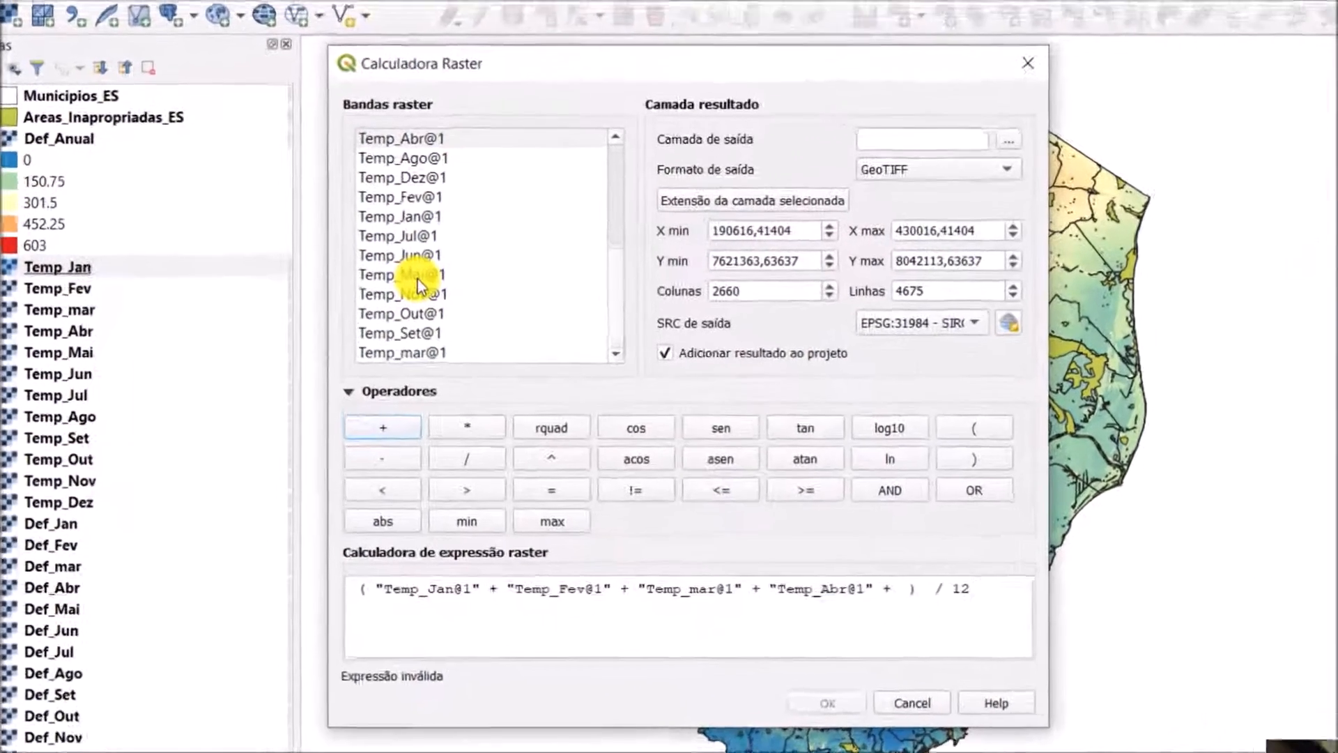
{"action": "double_click", "coordinate": [335, 264]}
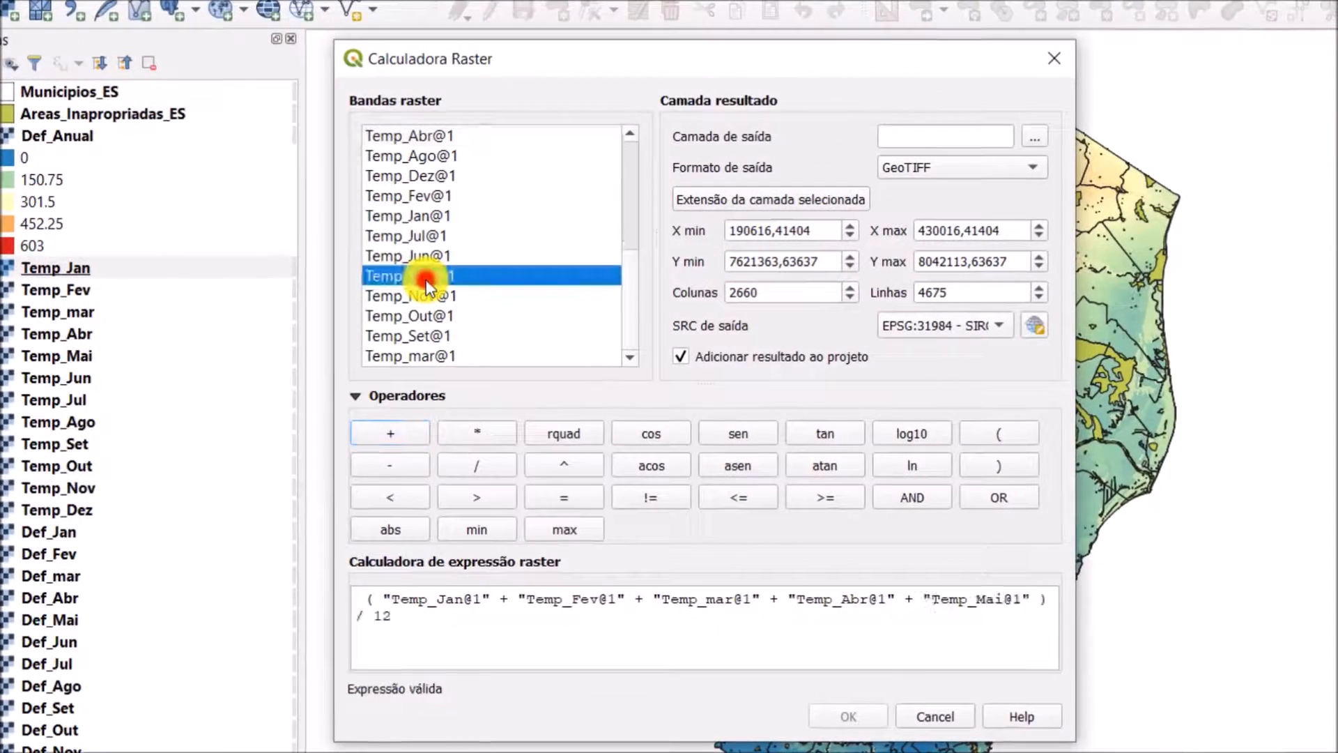
- Extend the sum inside the parentheses with the bands Temp_Jun@1 and Temp_Jul@1
{"action": "left_click", "coordinate": [399, 436]}
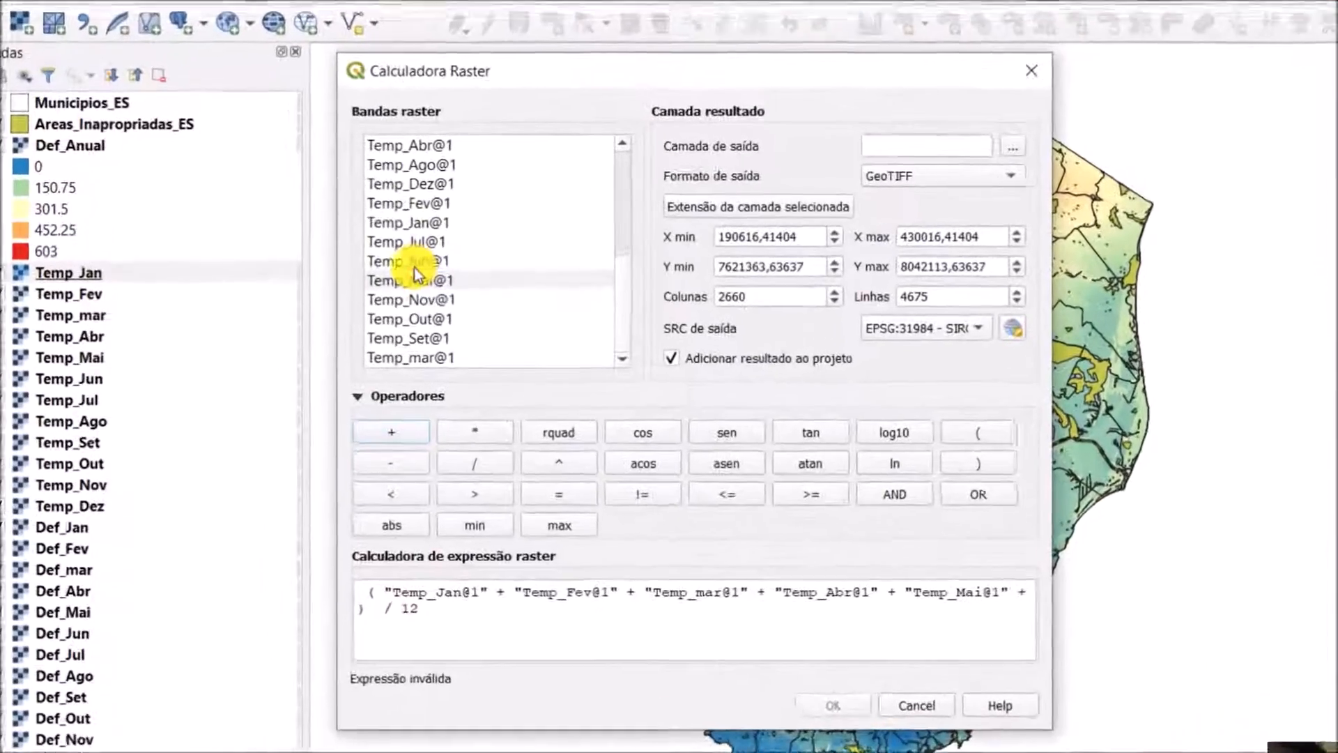
{"action": "double_click", "coordinate": [329, 252]}
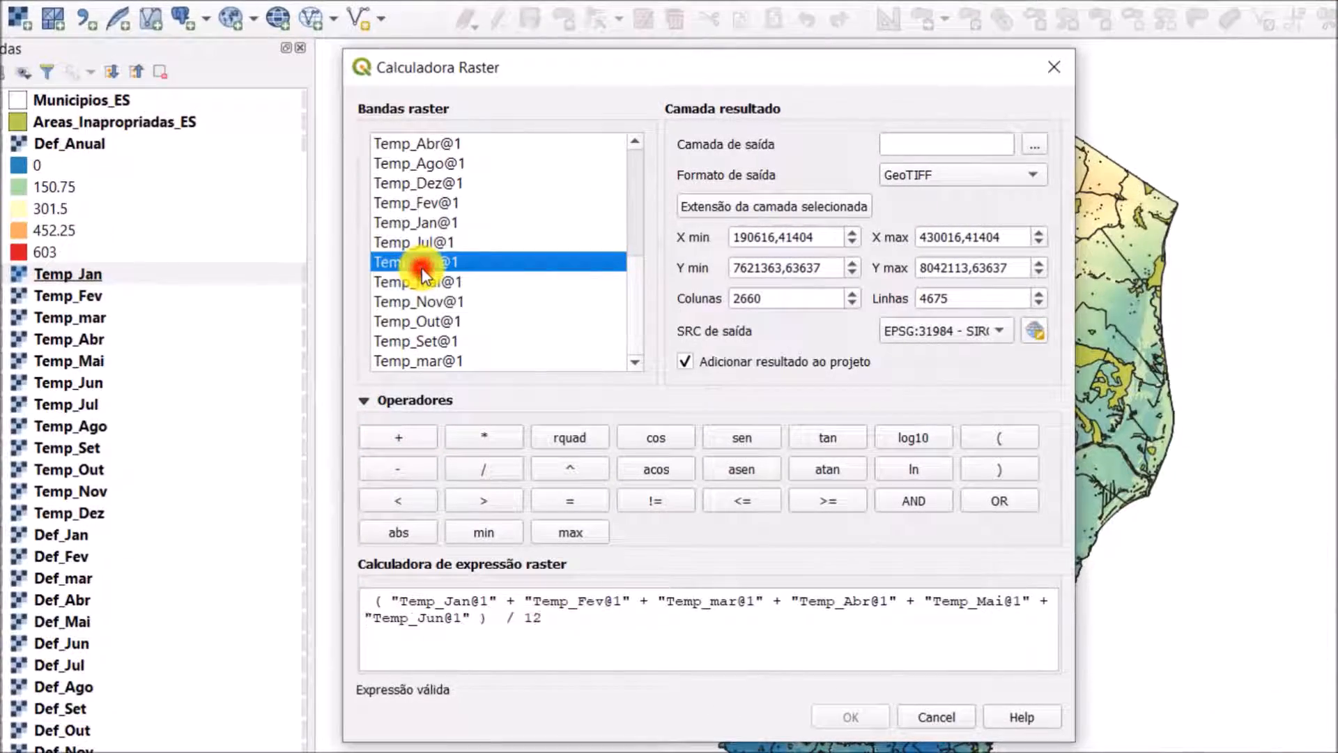
{"action": "left_click", "coordinate": [399, 437]}
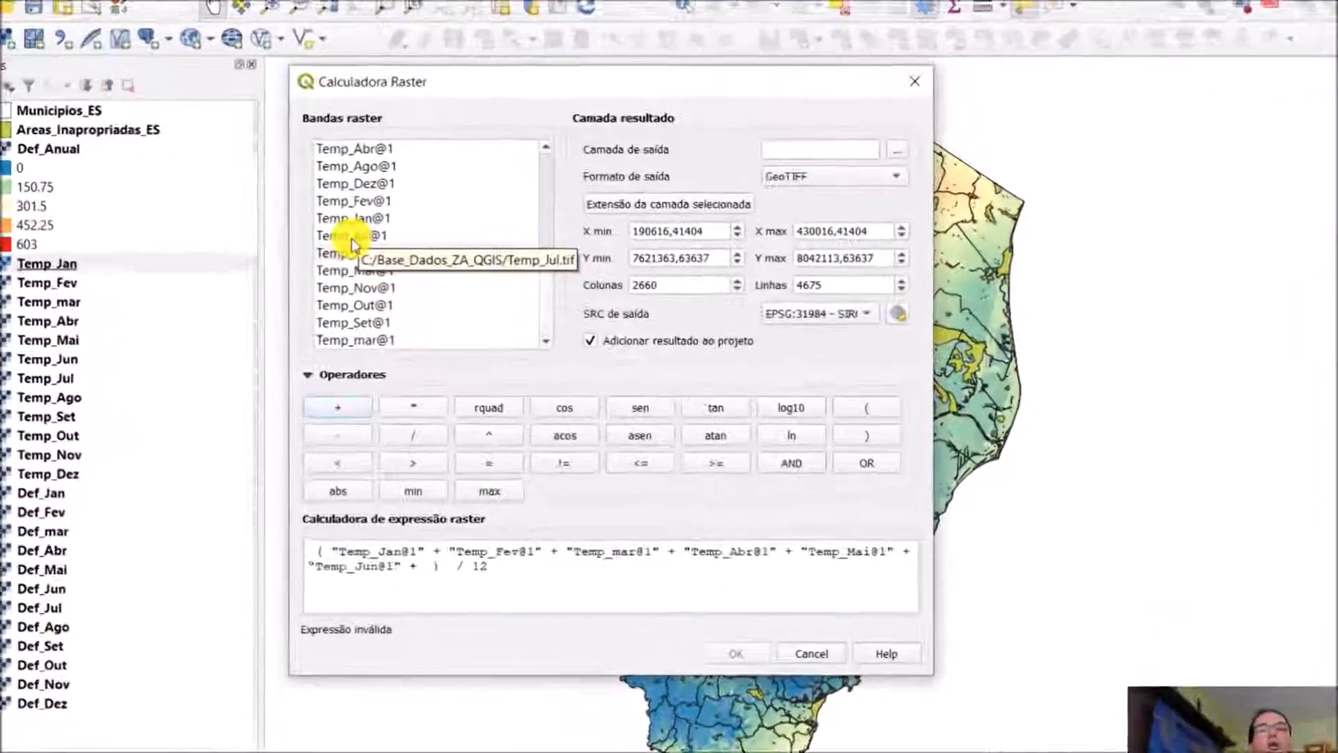
{"action": "left_click", "coordinate": [325, 237]}
{"action": "double_click", "coordinate": [375, 240]}
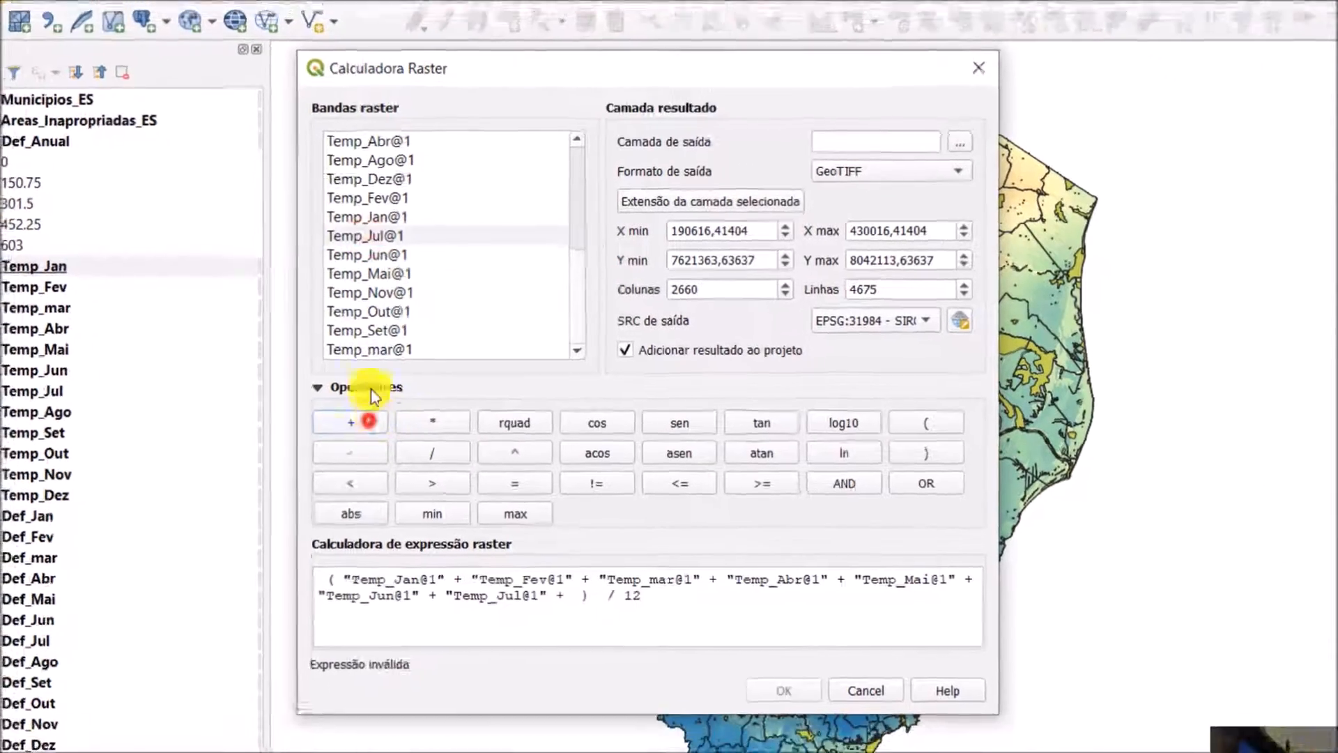
- Add the bands Temp_Ago@1 and Temp_Set@1 to the sum inside the parentheses
{"action": "left_click", "coordinate": [380, 434]}
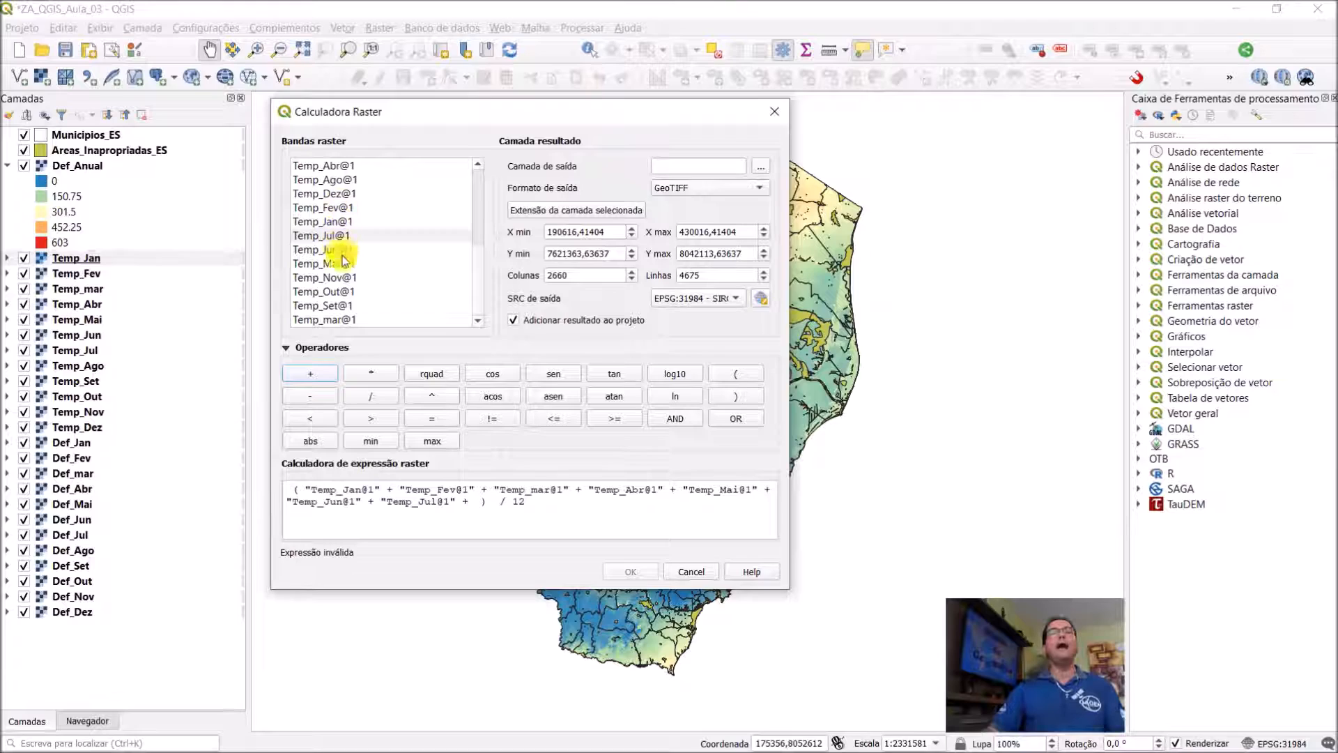
{"action": "scroll", "coordinate": [333, 229], "scroll_direction": "up", "scroll_amount": 1}
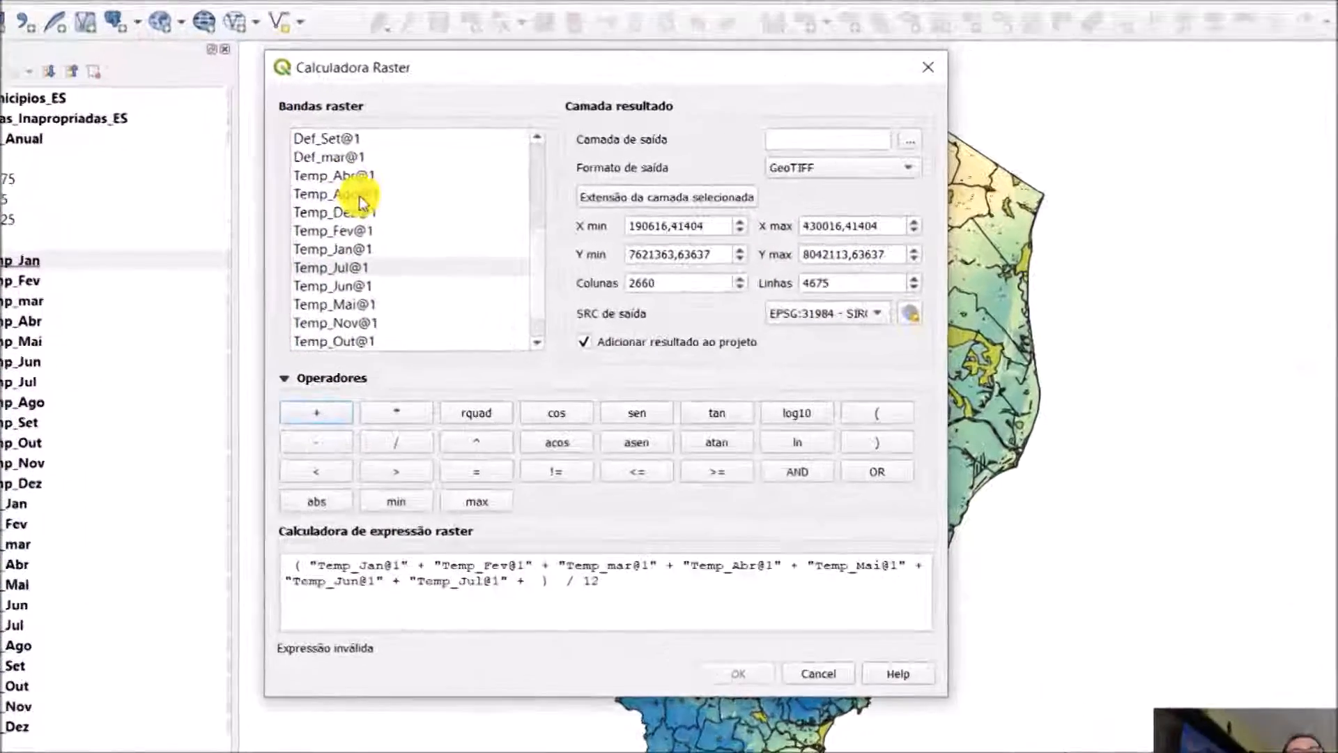
{"action": "left_click", "coordinate": [336, 209]}
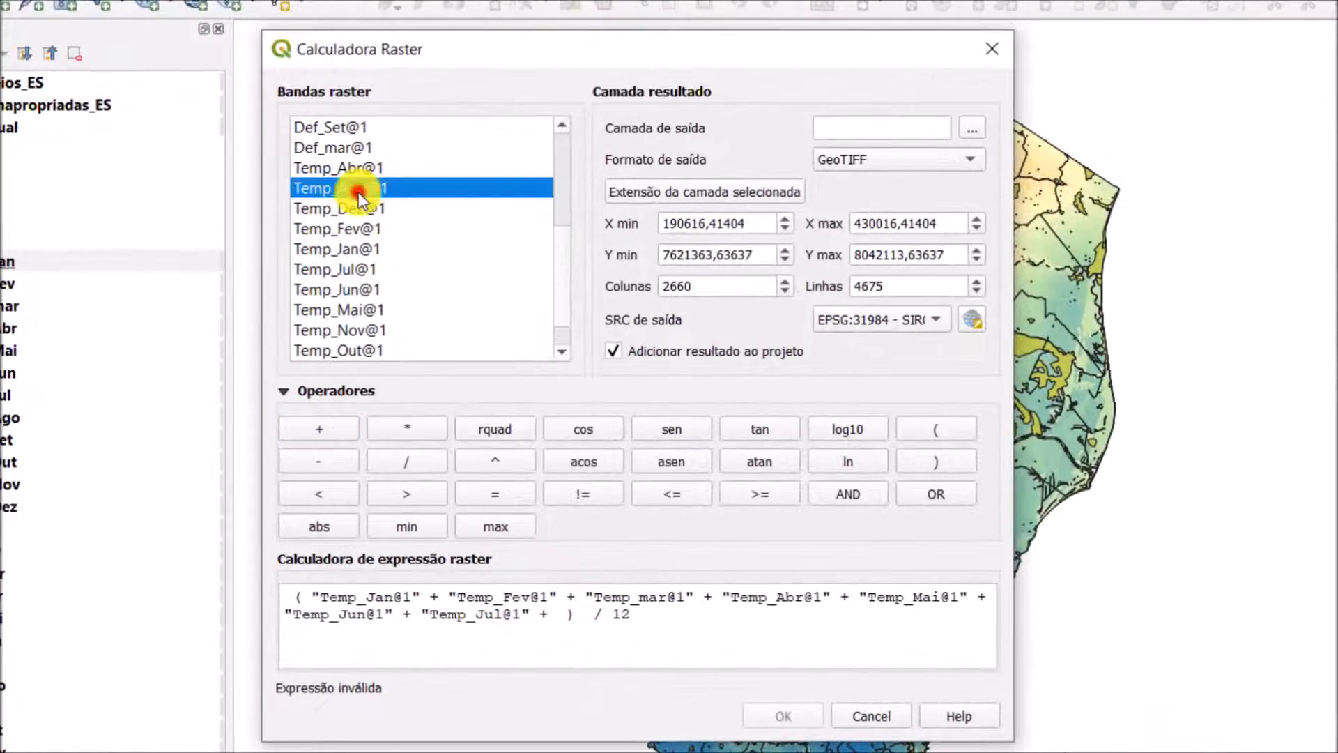
{"action": "double_click", "coordinate": [359, 196]}
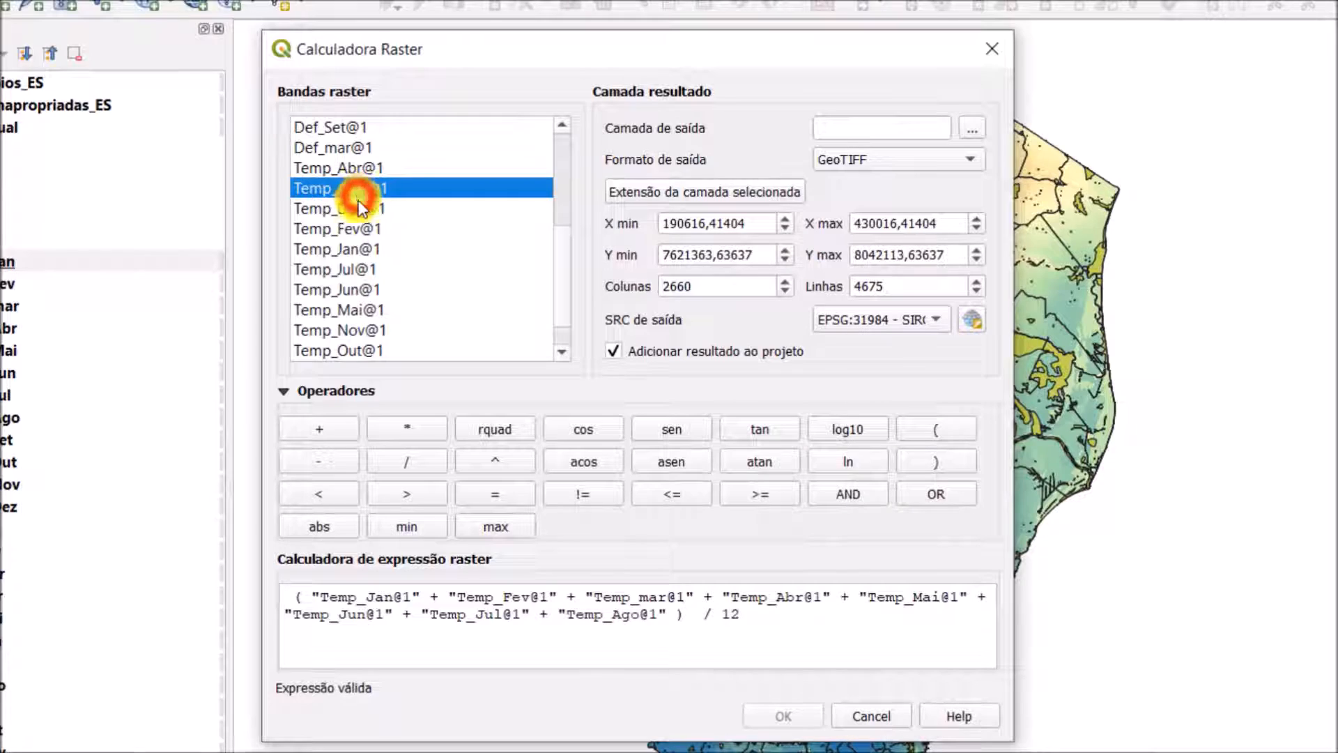
{"action": "left_click", "coordinate": [319, 429]}
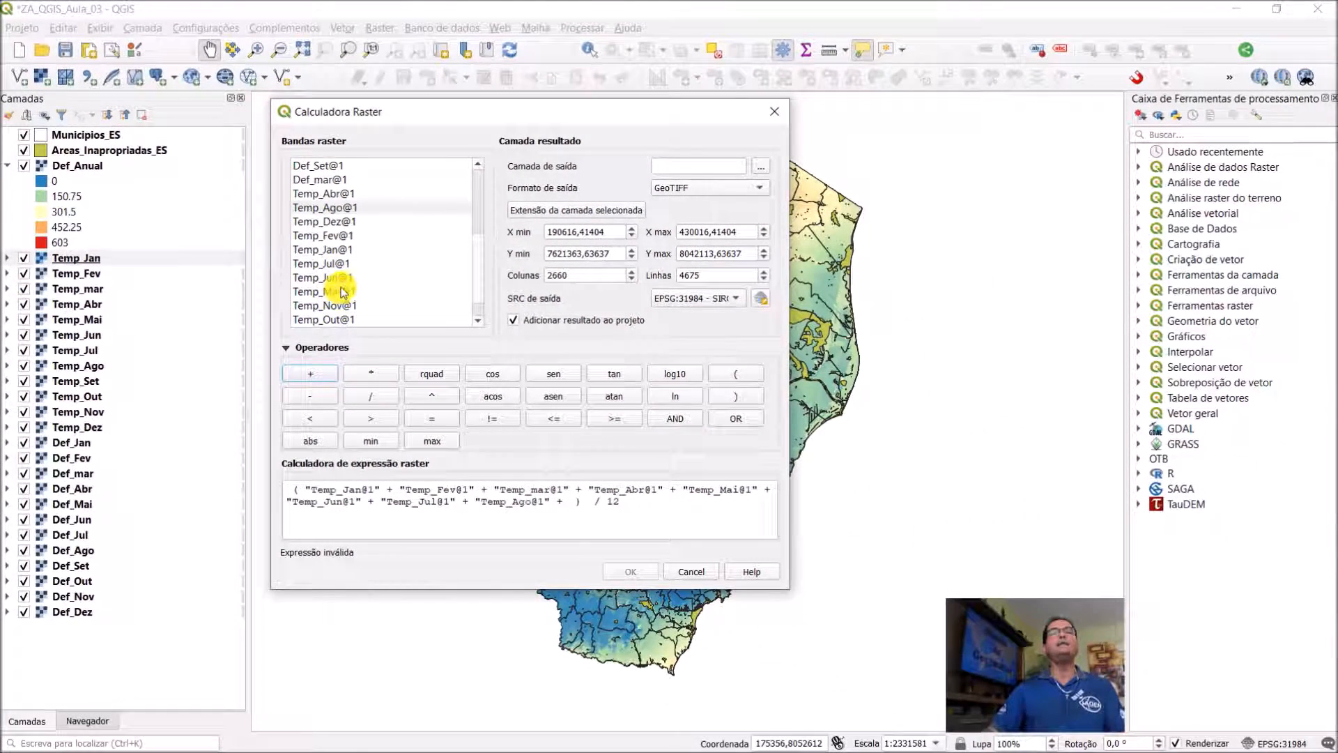
{"action": "scroll", "coordinate": [343, 293], "scroll_direction": "down", "scroll_amount": 2}
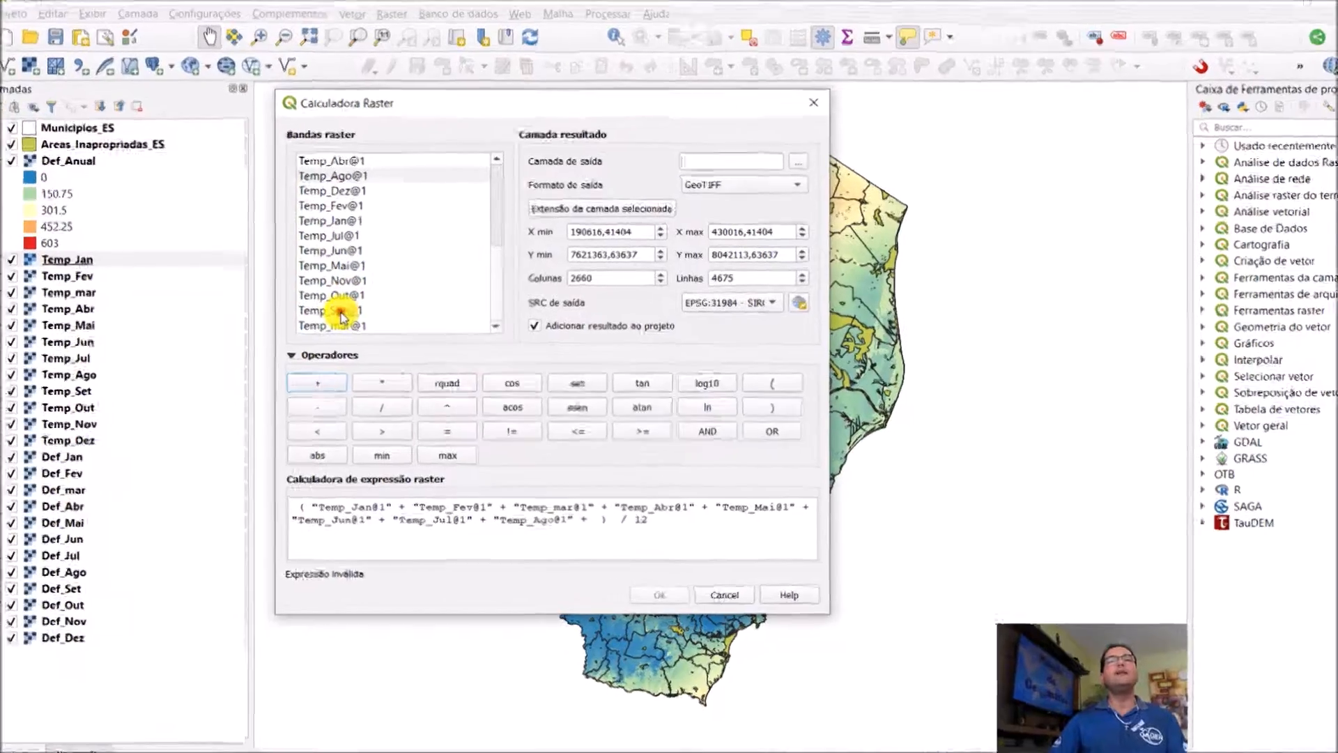
{"action": "left_click", "coordinate": [332, 307]}
{"action": "double_click", "coordinate": [385, 336]}
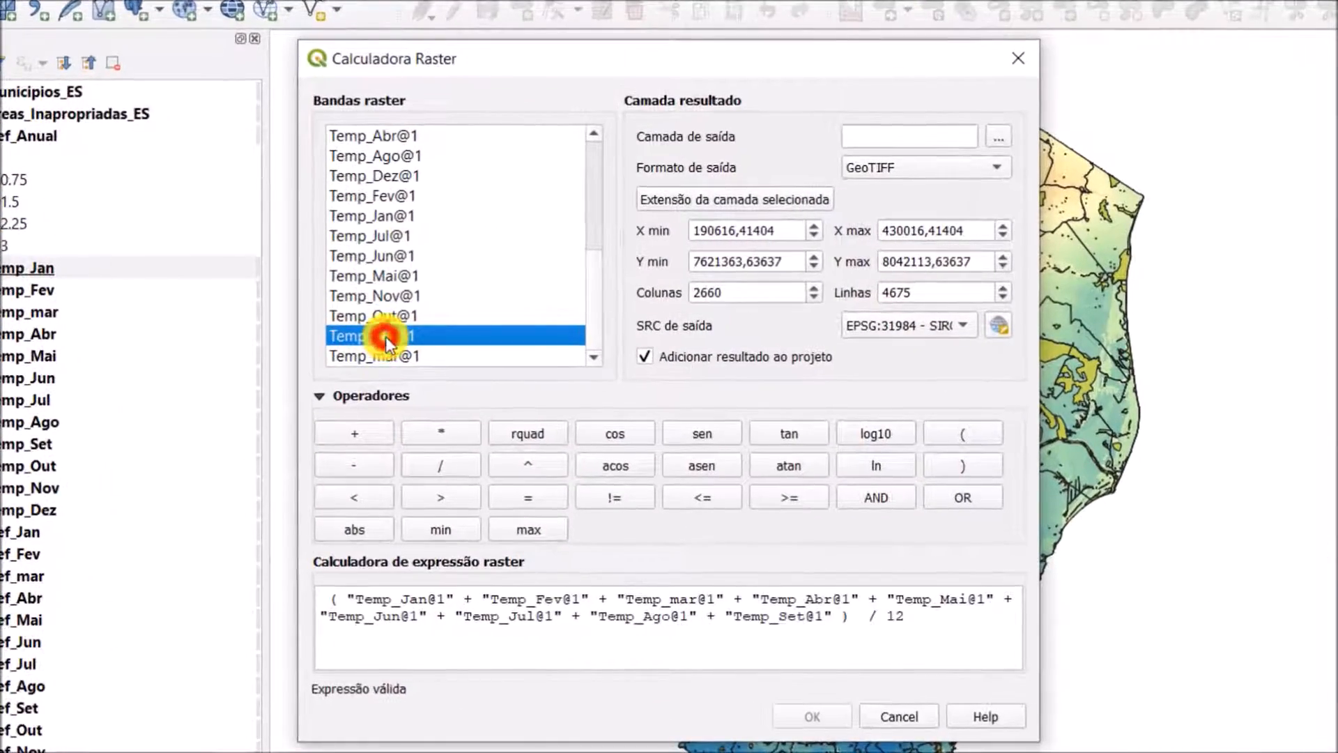
- Add the bands Temp_Out@1 and Temp_Nov@1 to the sum inside the parentheses
{"action": "left_click", "coordinate": [357, 428]}
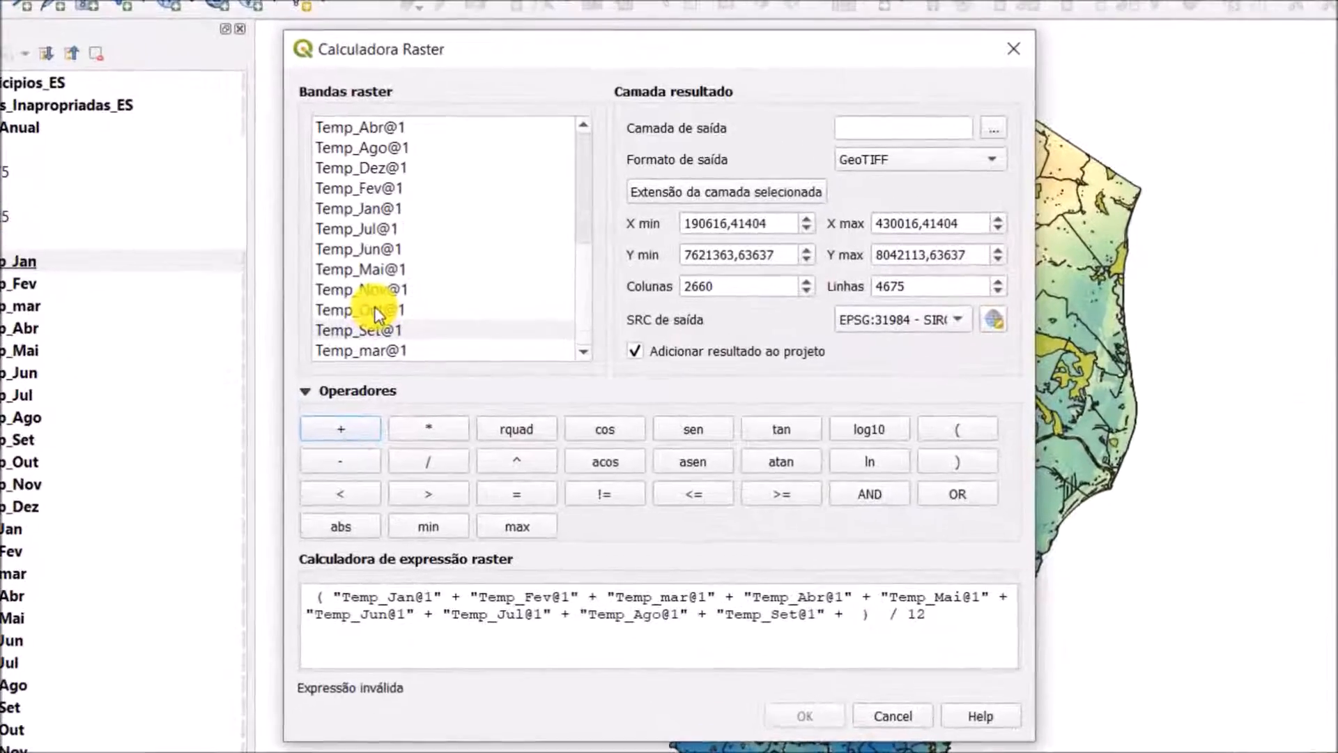
{"action": "double_click", "coordinate": [377, 310]}
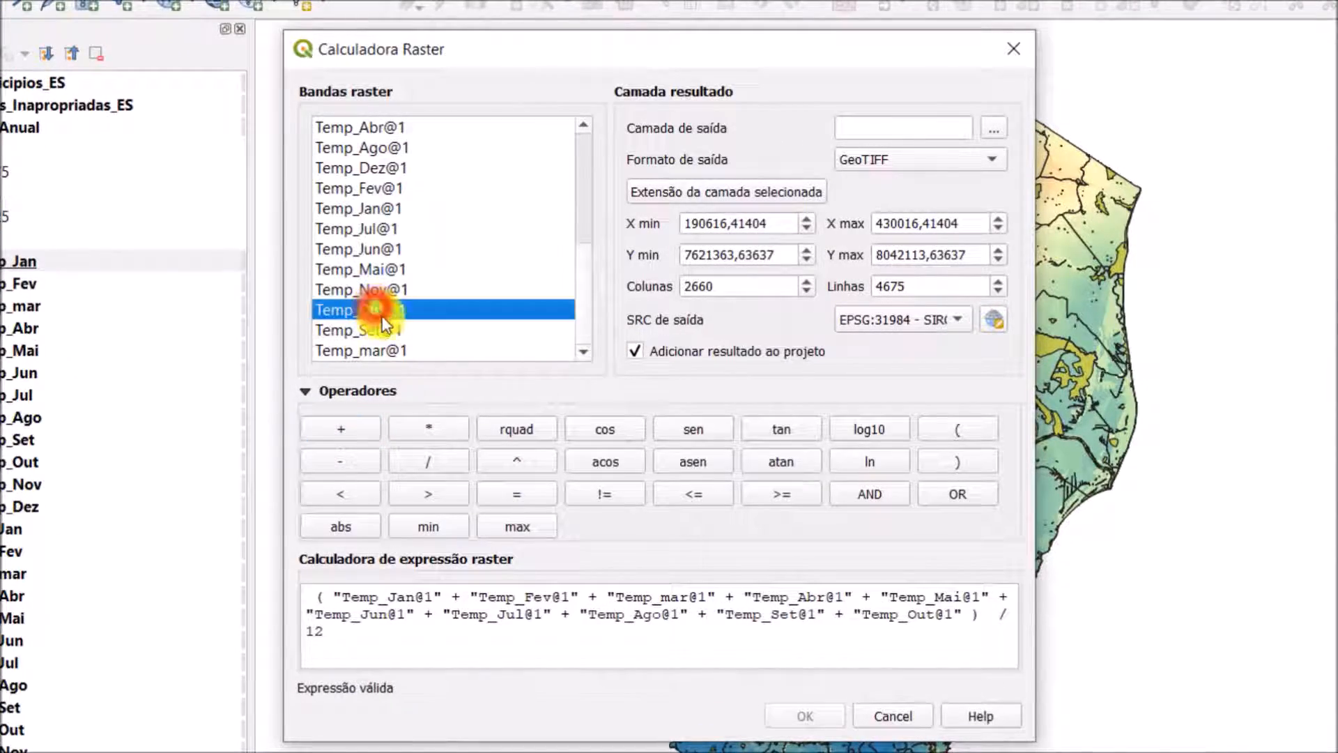
{"action": "left_click", "coordinate": [340, 429]}
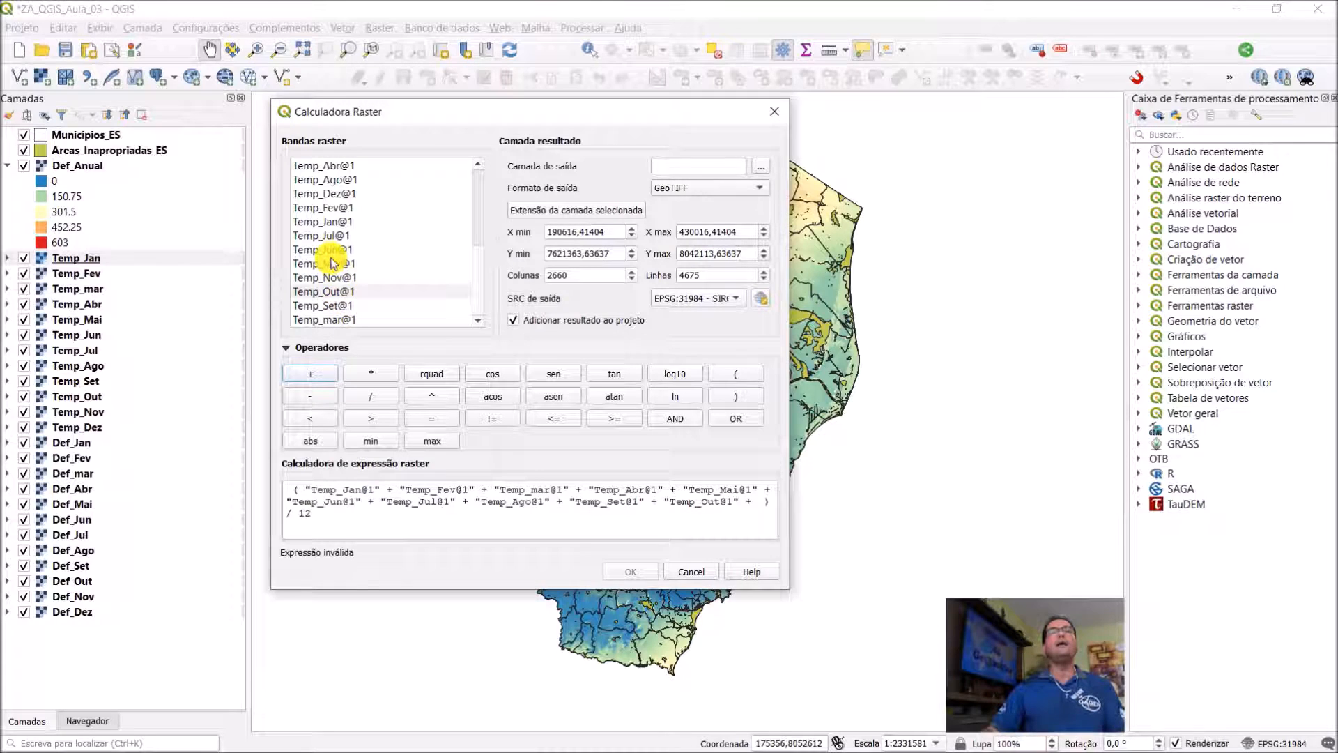
{"action": "scroll", "coordinate": [335, 286], "scroll_direction": "up", "scroll_amount": 2}
{"action": "scroll", "coordinate": [340, 279], "scroll_direction": "down", "scroll_amount": 2}
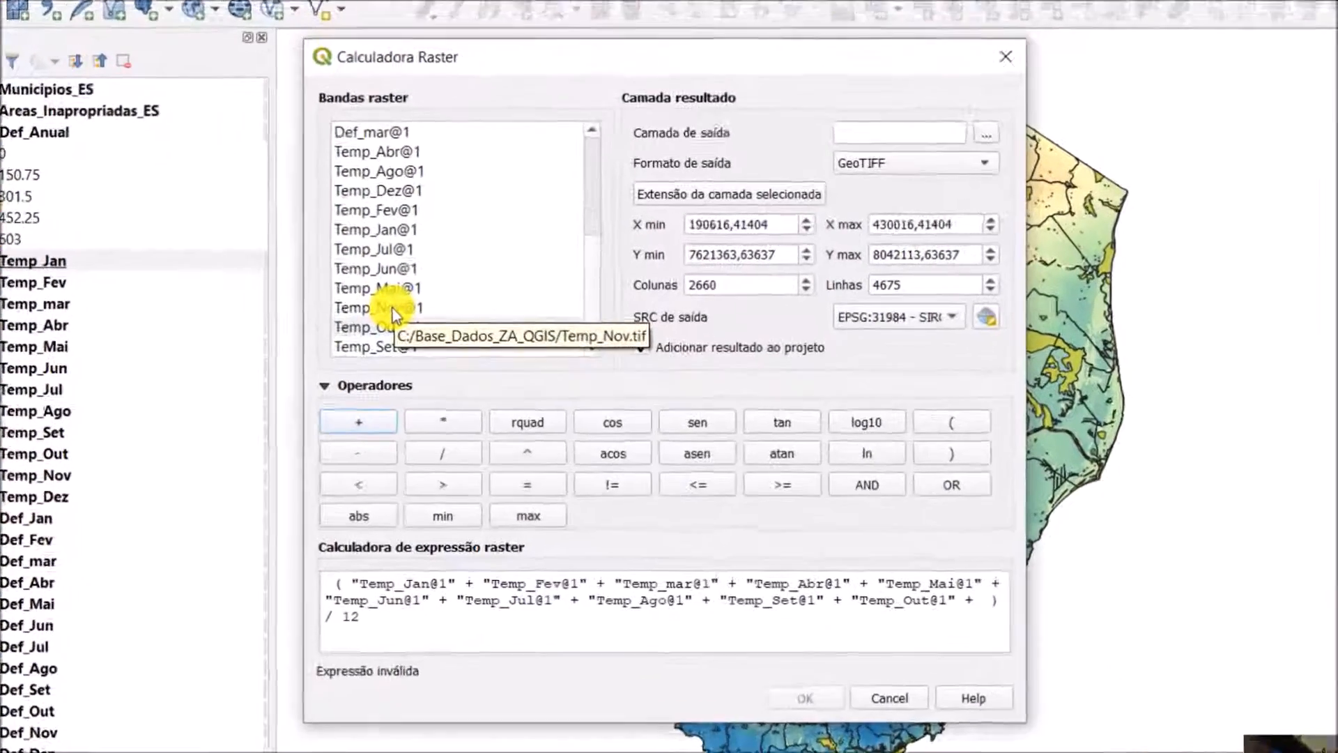
{"action": "left_click", "coordinate": [335, 295]}
{"action": "double_click", "coordinate": [401, 314]}
- Complete the twelve-month sum by adding the band Temp_Dez@1 before the closing parenthesis
{"action": "left_click", "coordinate": [377, 438]}
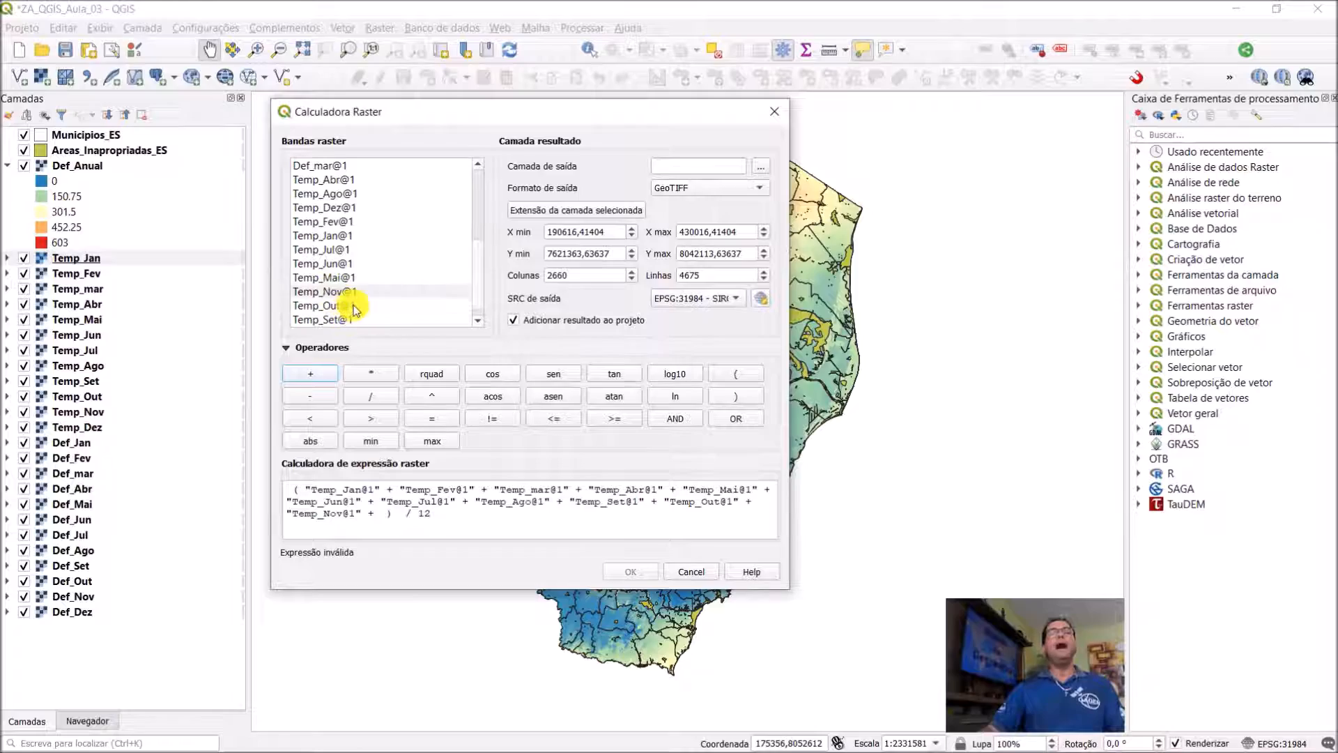
{"action": "scroll", "coordinate": [345, 286], "scroll_direction": "up", "scroll_amount": 1}
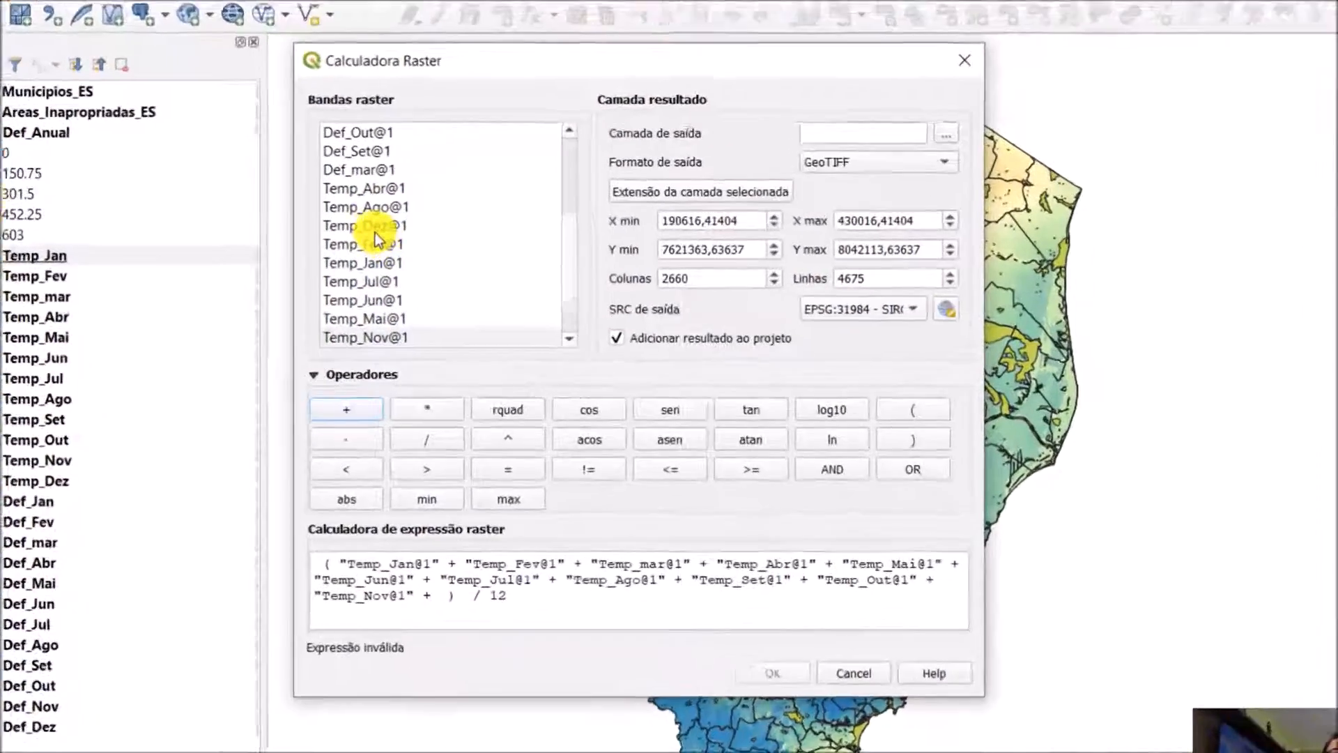
{"action": "double_click", "coordinate": [326, 235]}
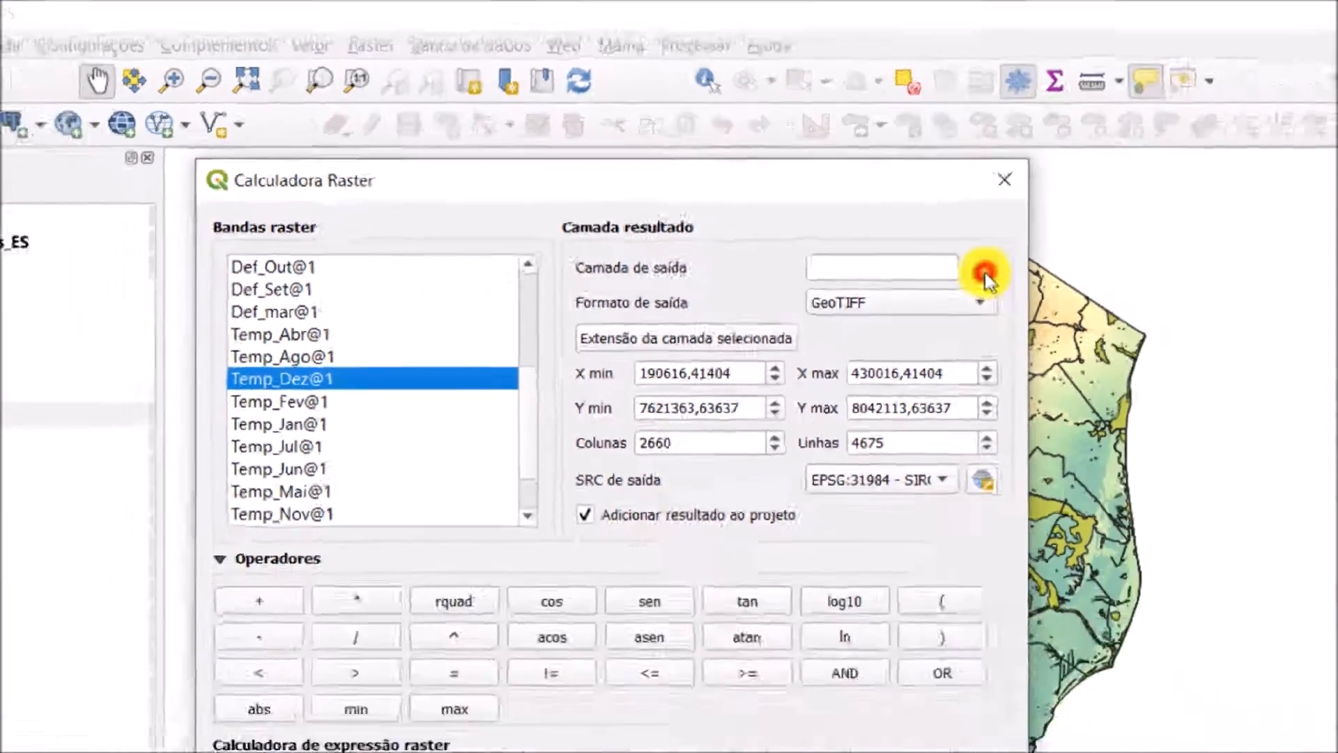
- Set the output layer to a file named Temp_Anual in the Base_Dados_ZA_QGIS folder
{"action": "left_click", "coordinate": [1181, 364]}
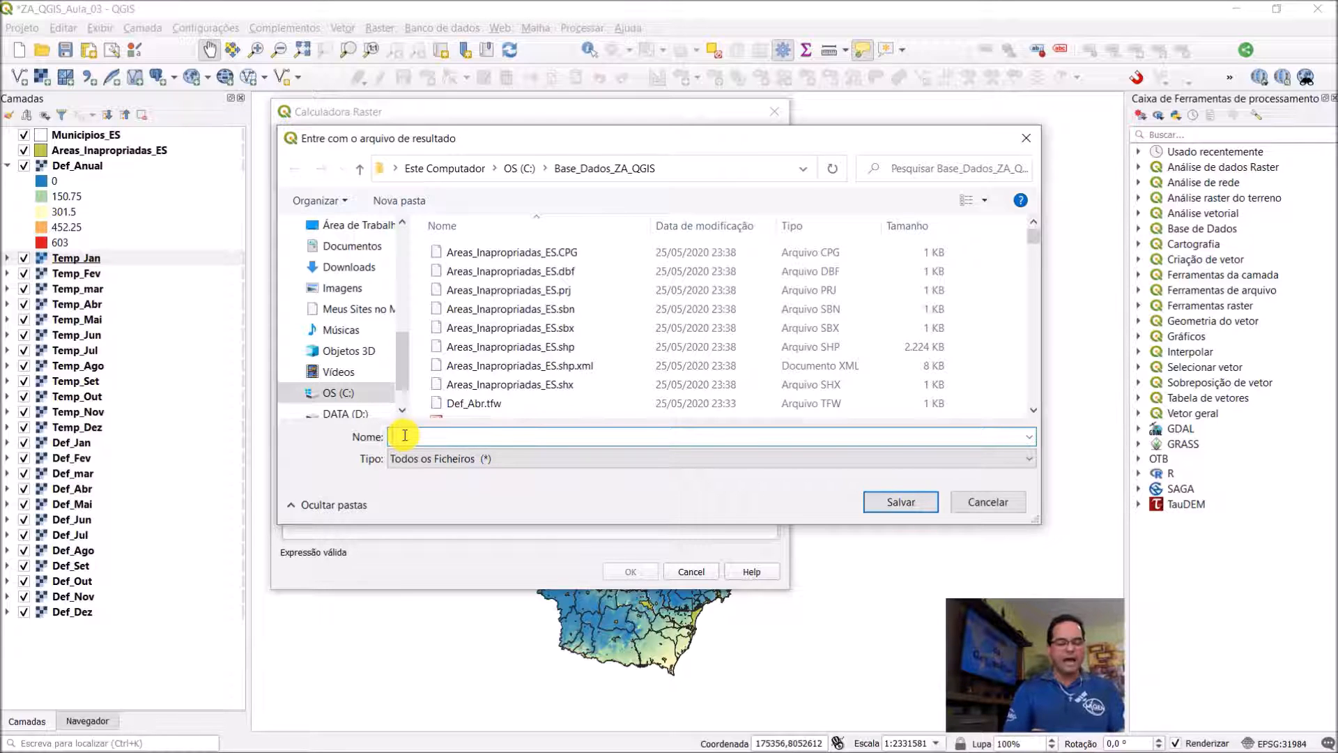
{"action": "type", "text": "T"}
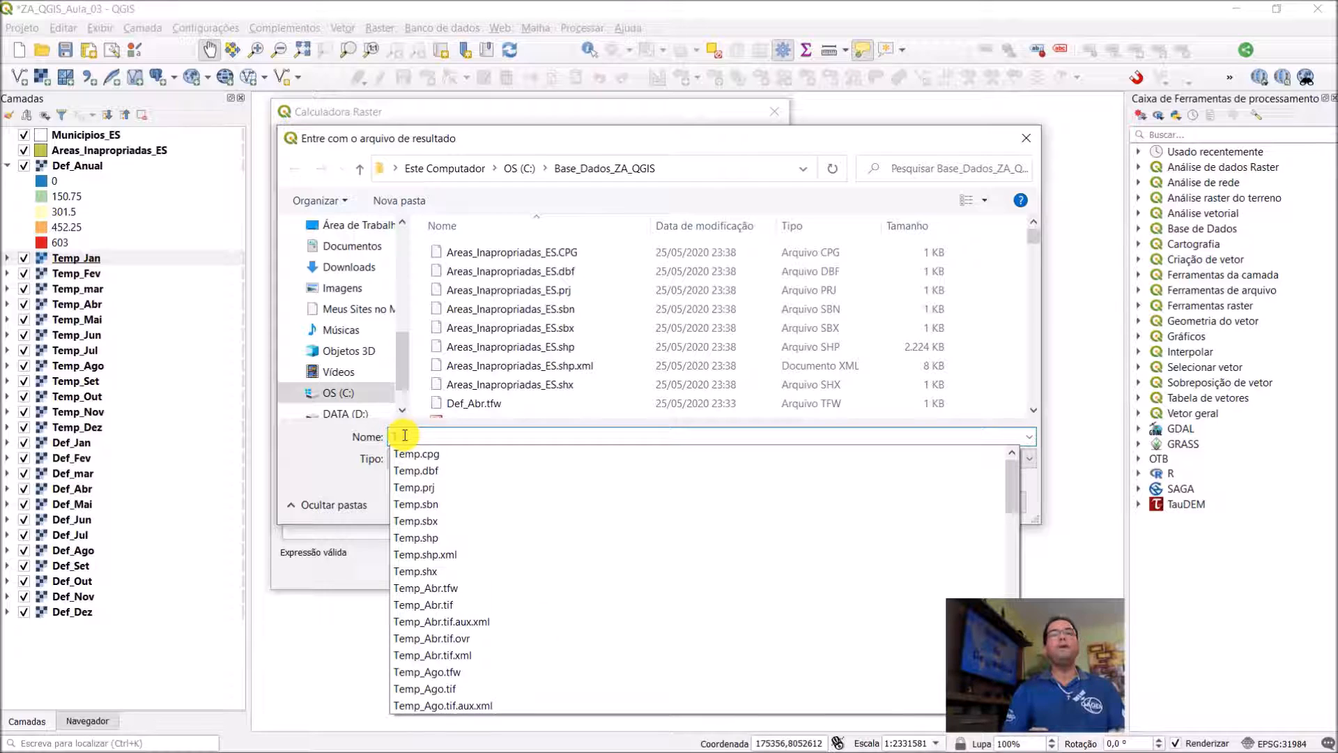
{"action": "type", "text": "em"}
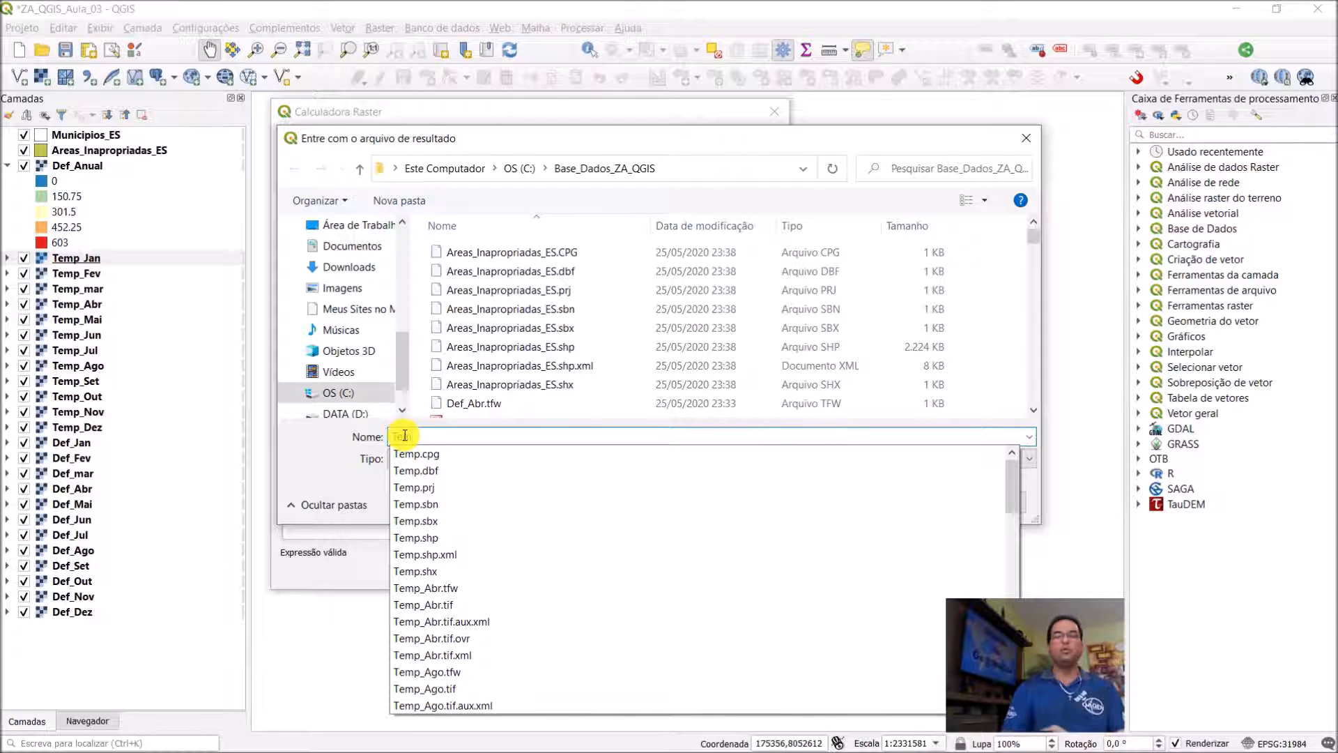
{"action": "type", "text": "_"}
{"action": "type", "text": "p_"}
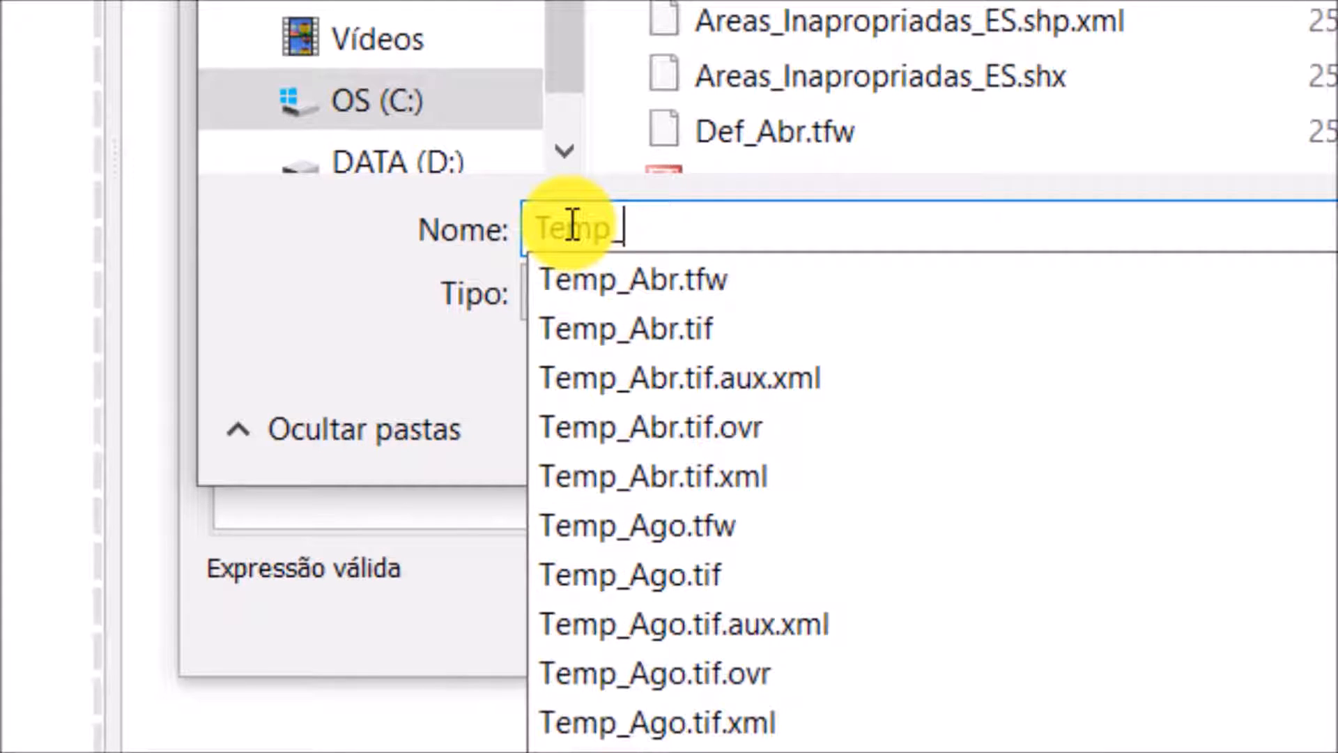
{"action": "type", "text": "Anual"}
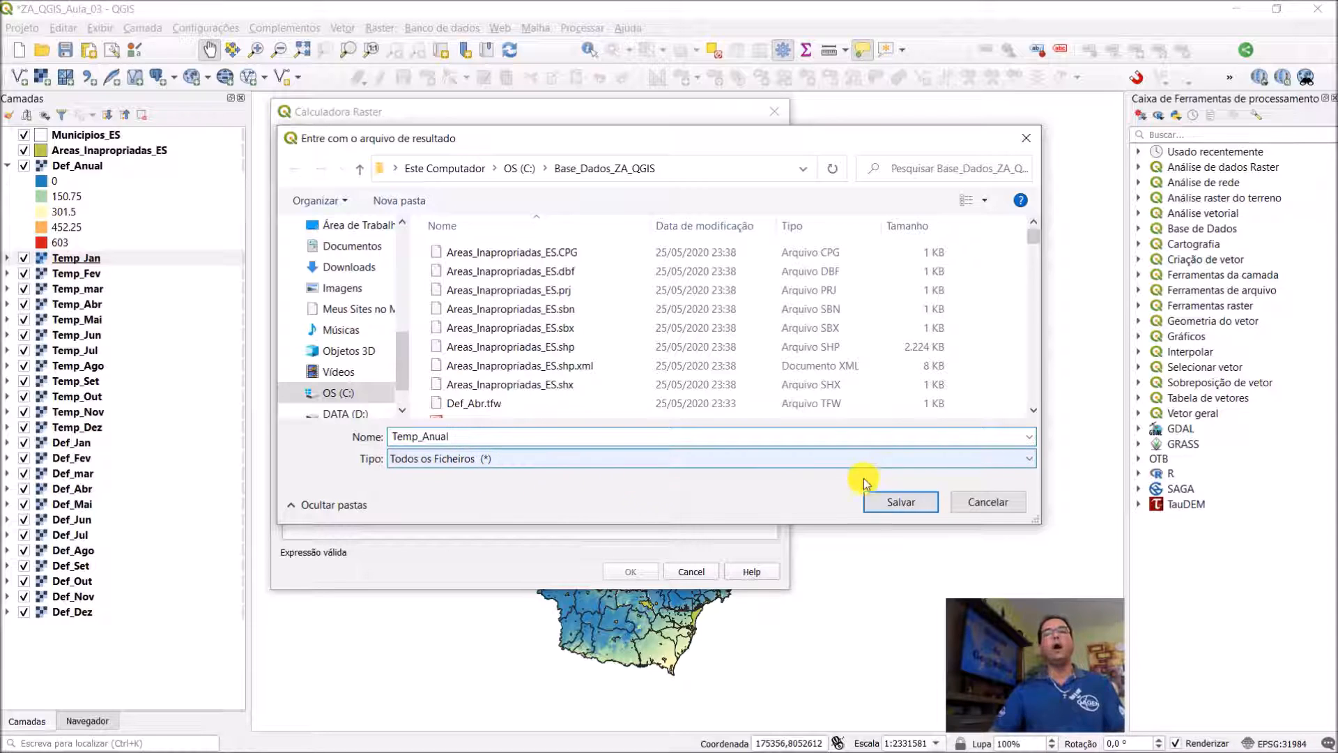
{"action": "left_click", "coordinate": [891, 506]}
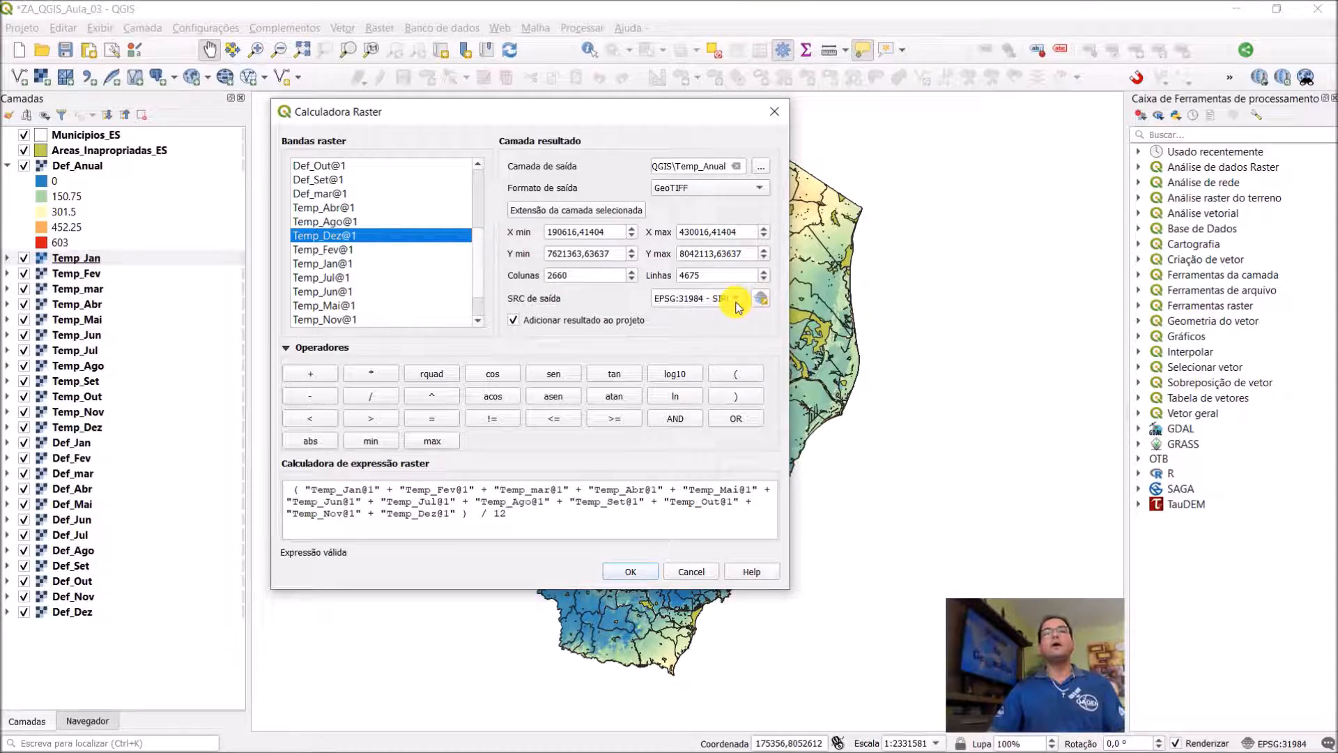
- Choose EPSG:31984 - SIRGAS 2000 / UTM zone 24S as the output CRS and run the raster calculation
{"action": "left_click", "coordinate": [675, 316]}
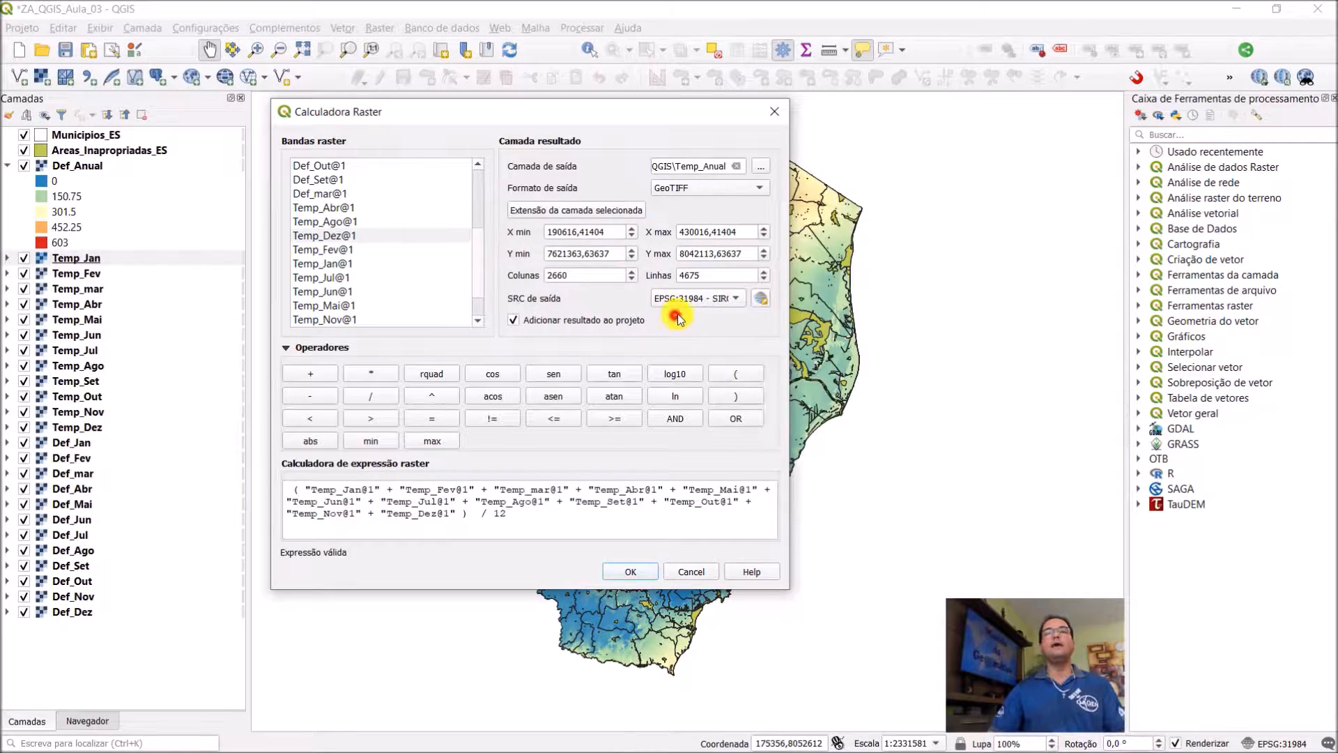
{"action": "left_click", "coordinate": [734, 301]}
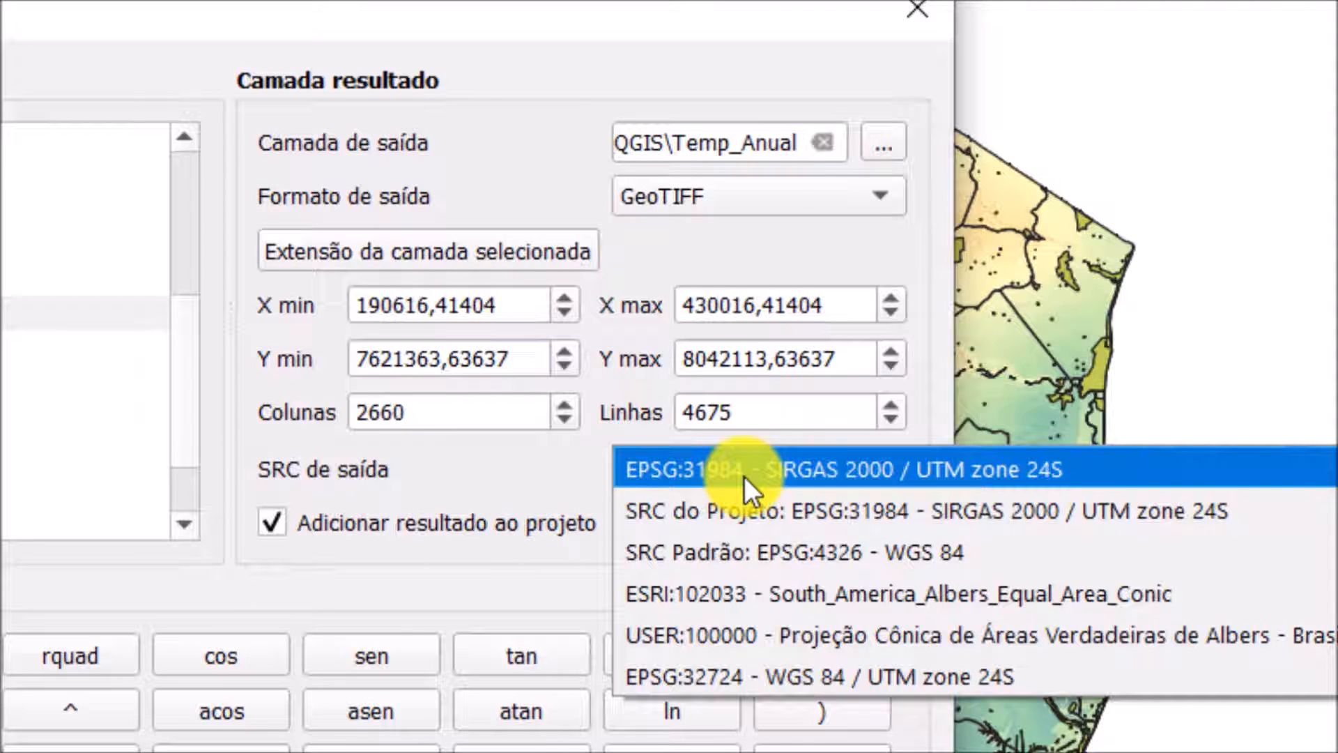
{"action": "left_click", "coordinate": [747, 471]}
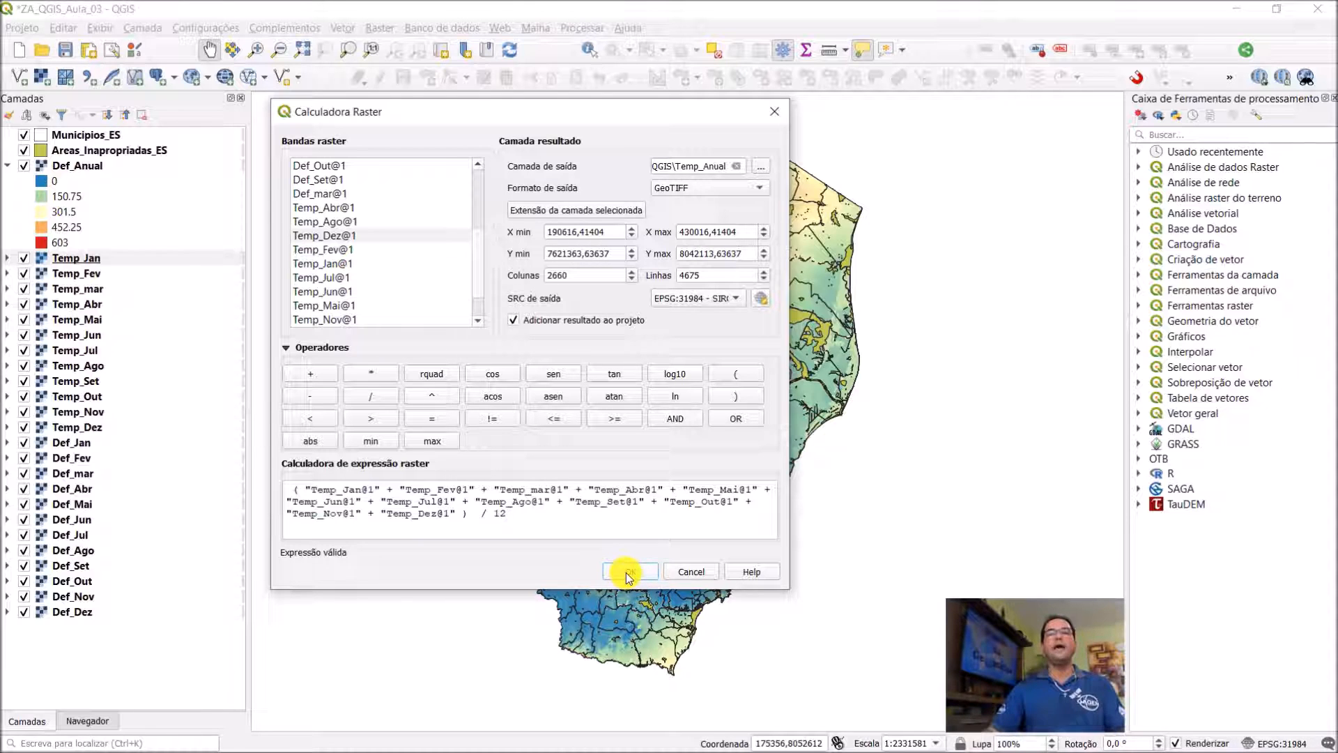
{"action": "left_click", "coordinate": [628, 573]}
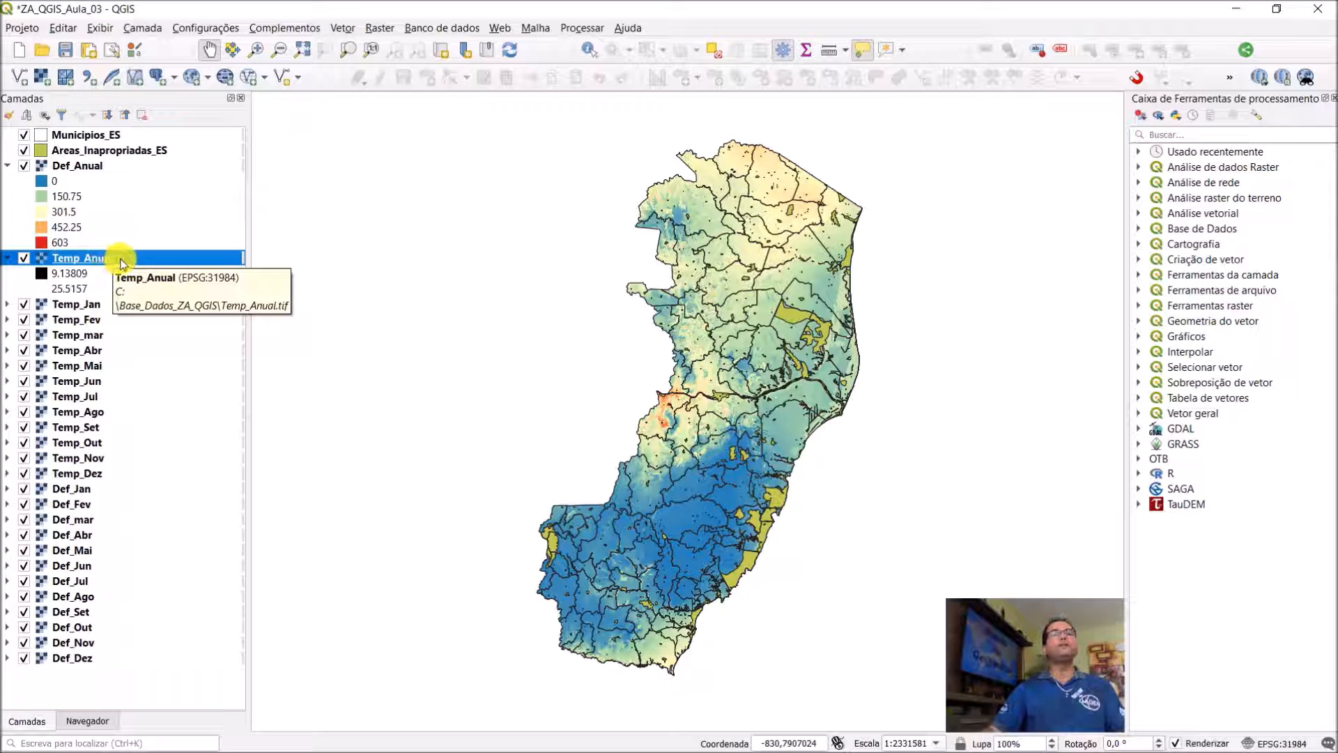
- Move the Temp_Anual layer above Def_Anual in the layer order and select it
{"action": "left_click_drag", "start_coordinate": [122, 262], "coordinate": [122, 170]}
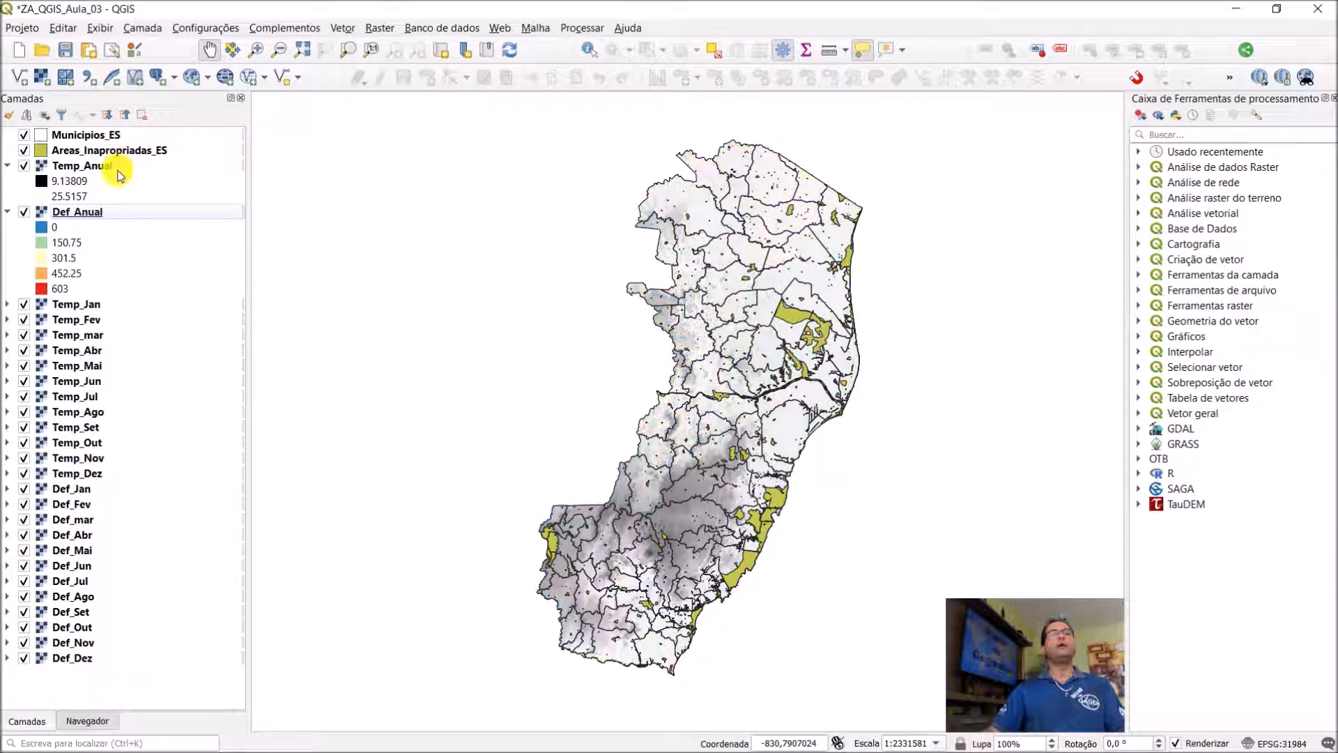
{"action": "left_click", "coordinate": [98, 173]}
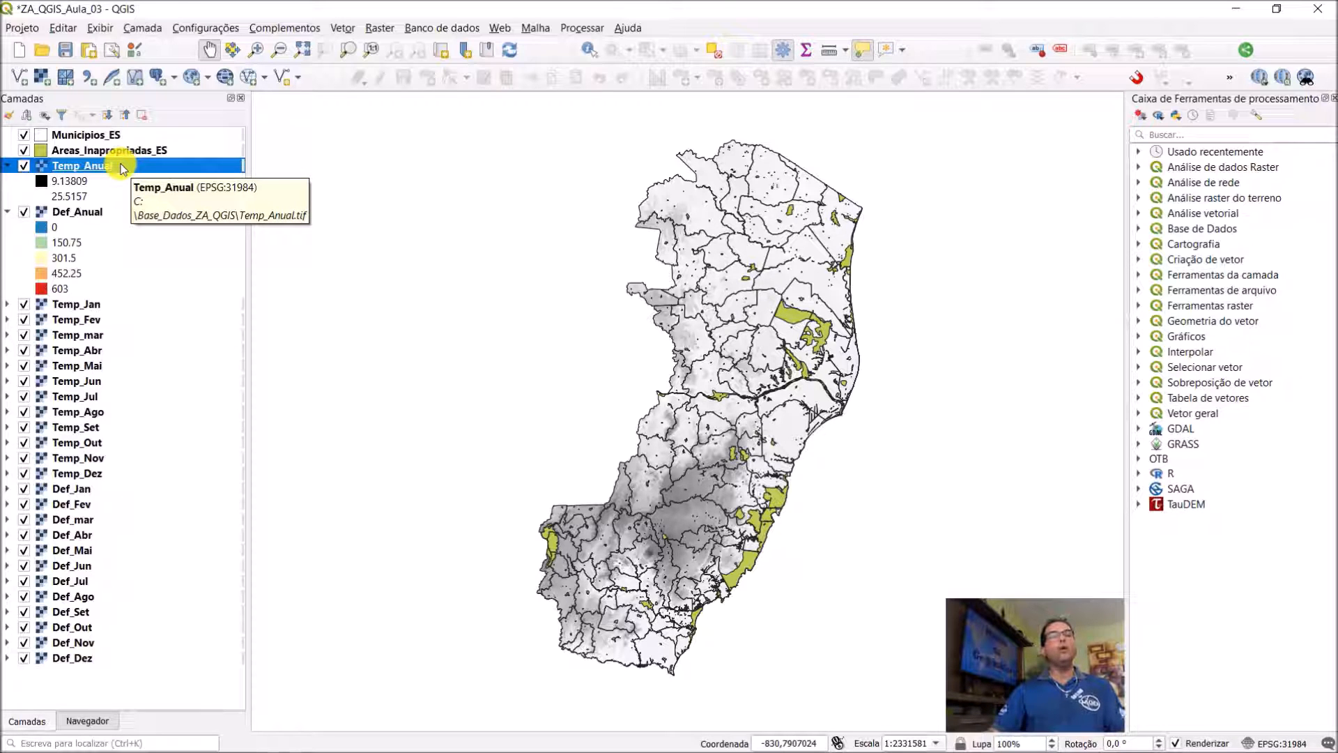
{"action": "left_click", "coordinate": [81, 184]}
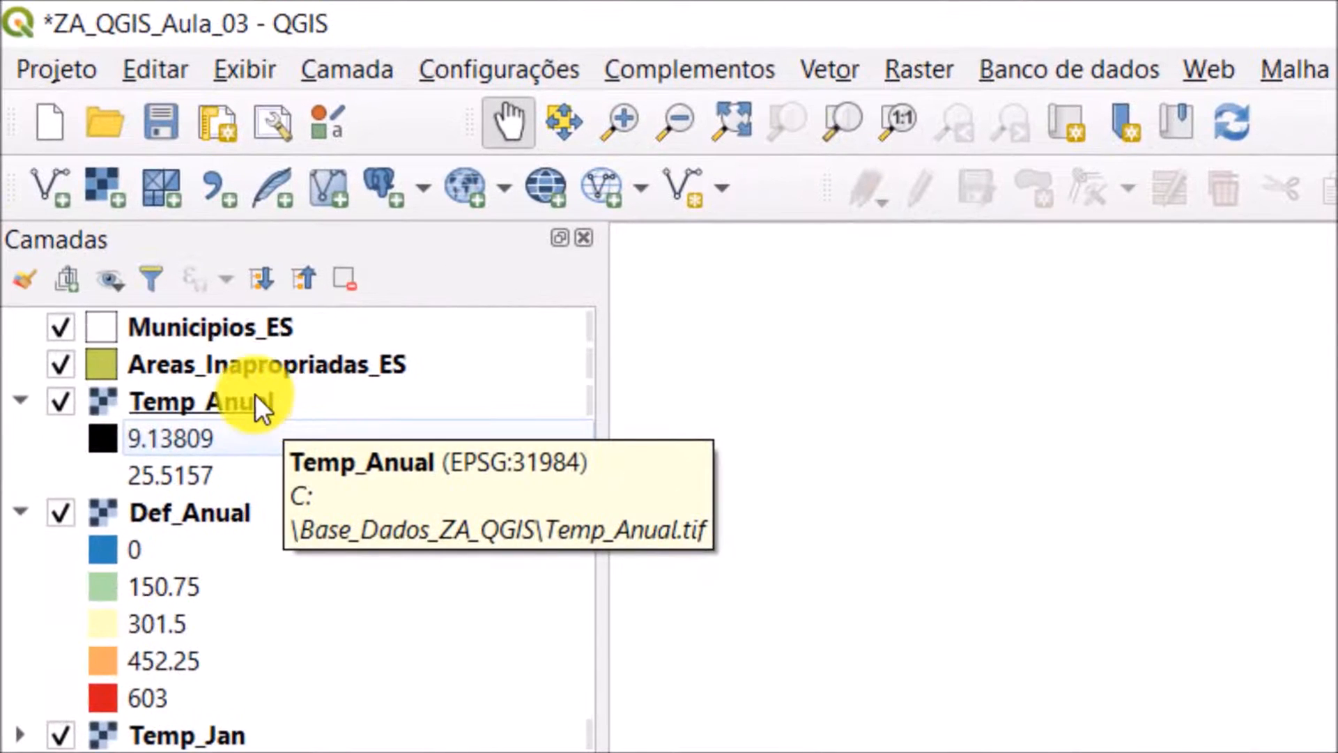
- Set the Temp_Anual layer's symbology to the render type Banda simples falsa-cor
{"action": "left_click", "coordinate": [256, 397]}
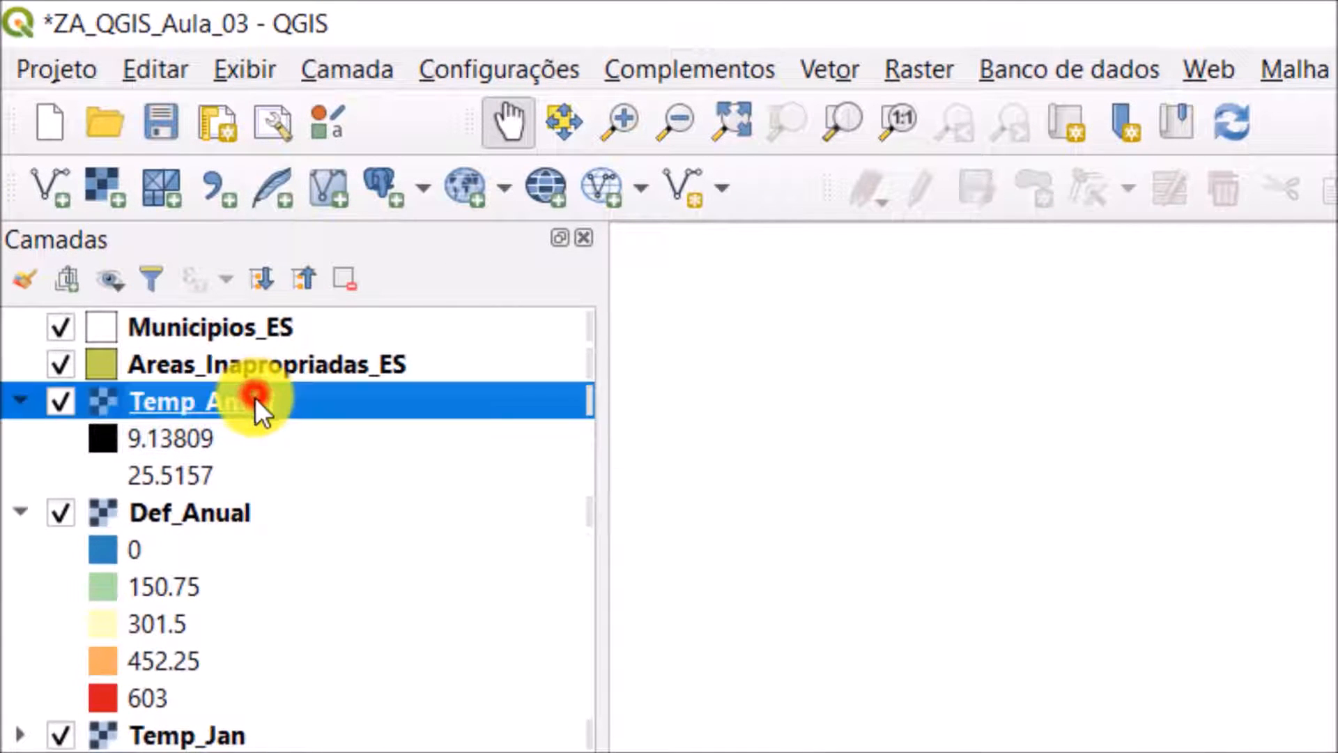
{"action": "double_click", "coordinate": [313, 403]}
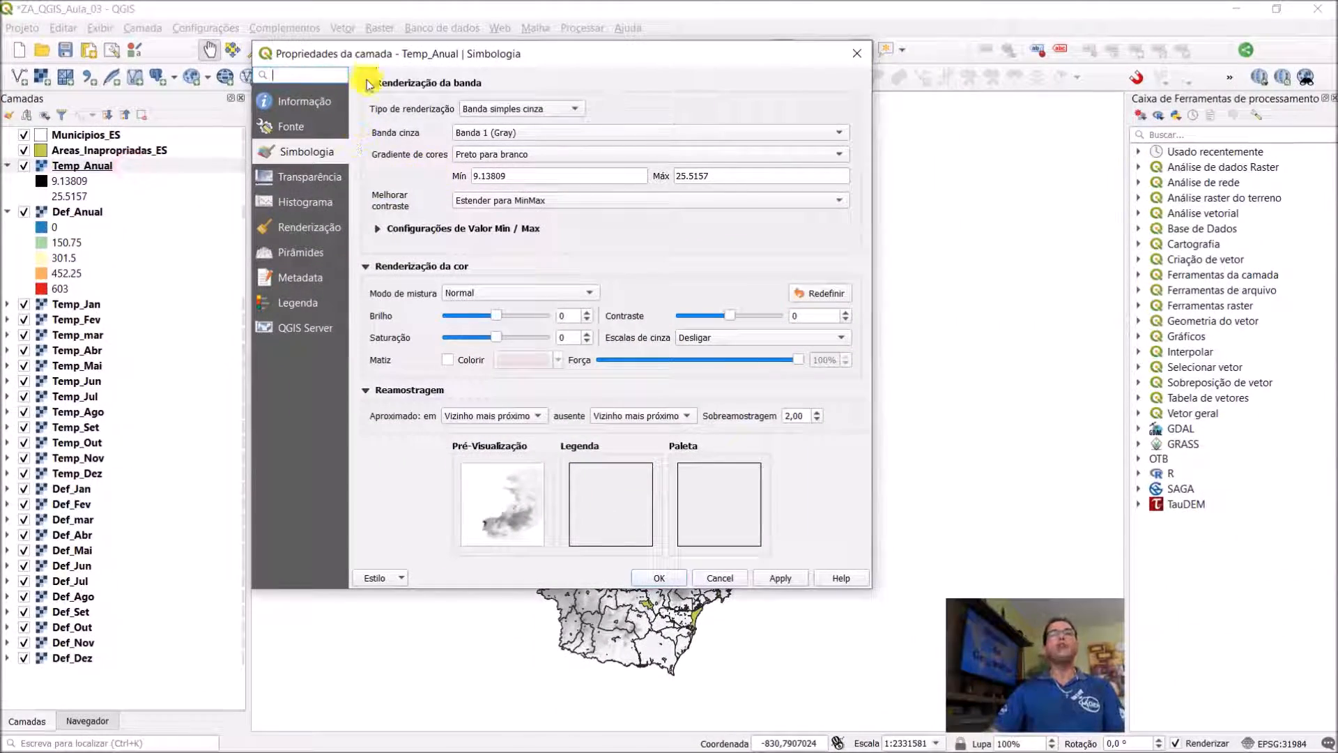
{"action": "left_click_drag", "start_coordinate": [377, 54], "coordinate": [389, 105]}
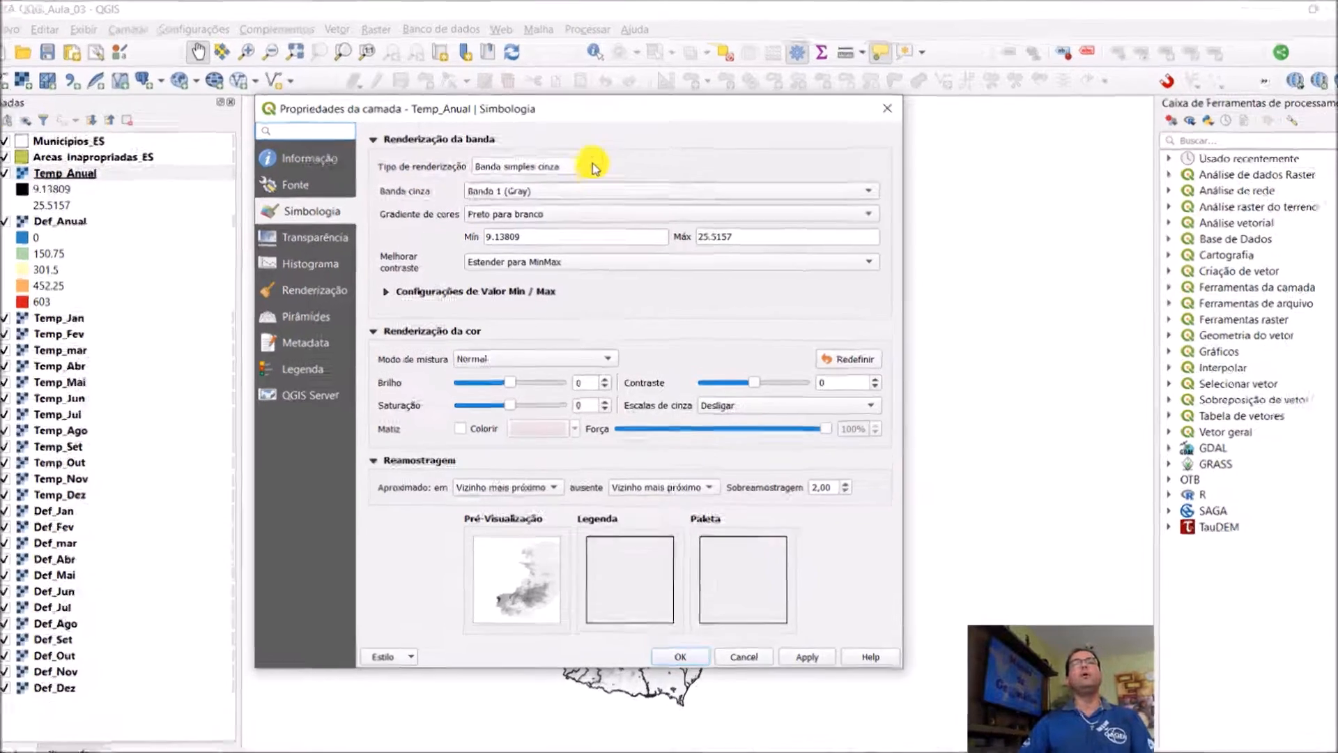
{"action": "left_click", "coordinate": [596, 166]}
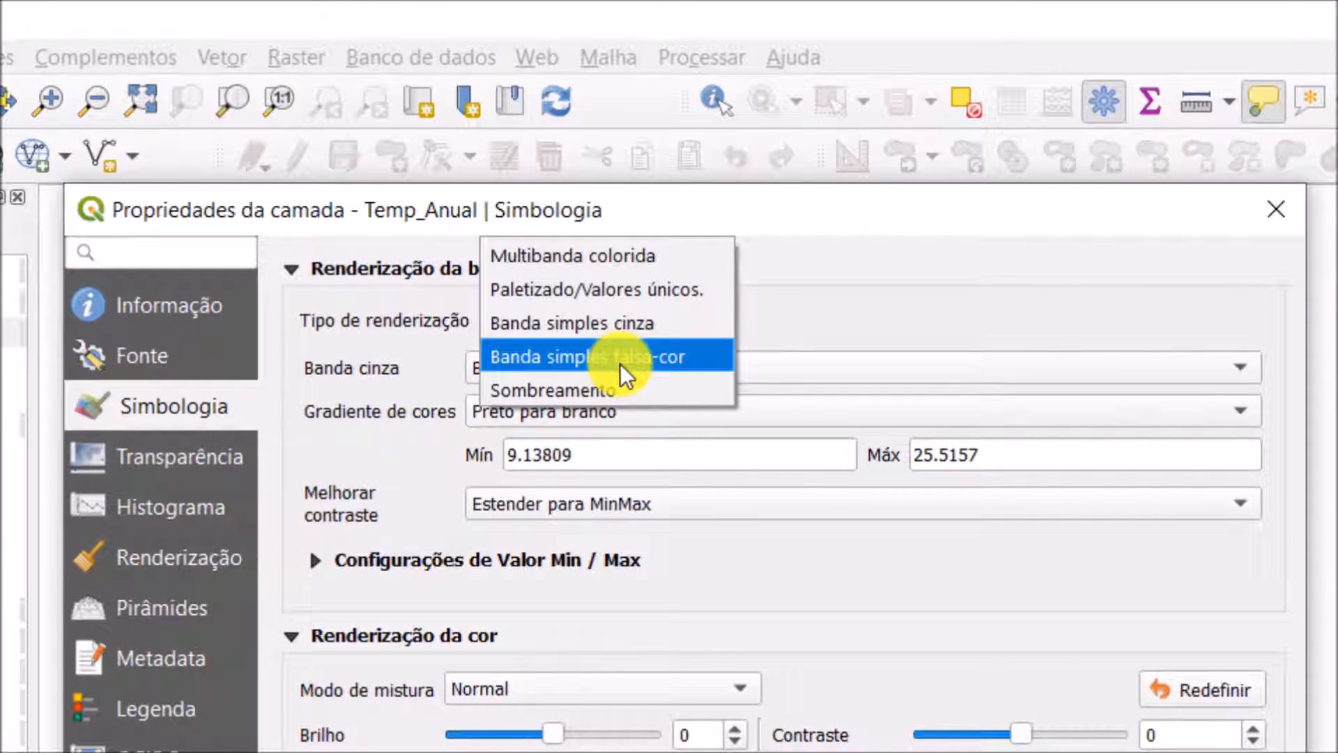
{"action": "left_click", "coordinate": [652, 365]}
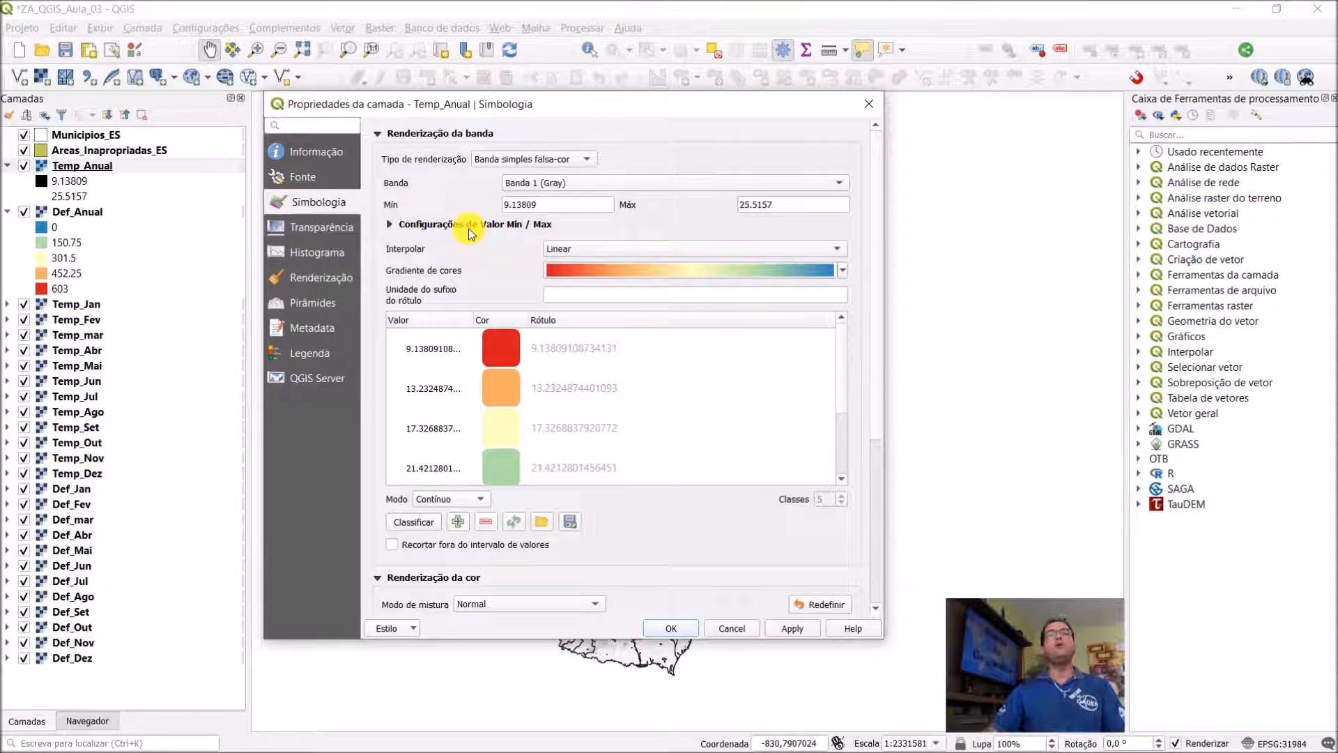
- Set the precision of Temp_Anual's min/max value settings to Real (mais lento) and apply it
{"action": "left_click", "coordinate": [390, 224]}
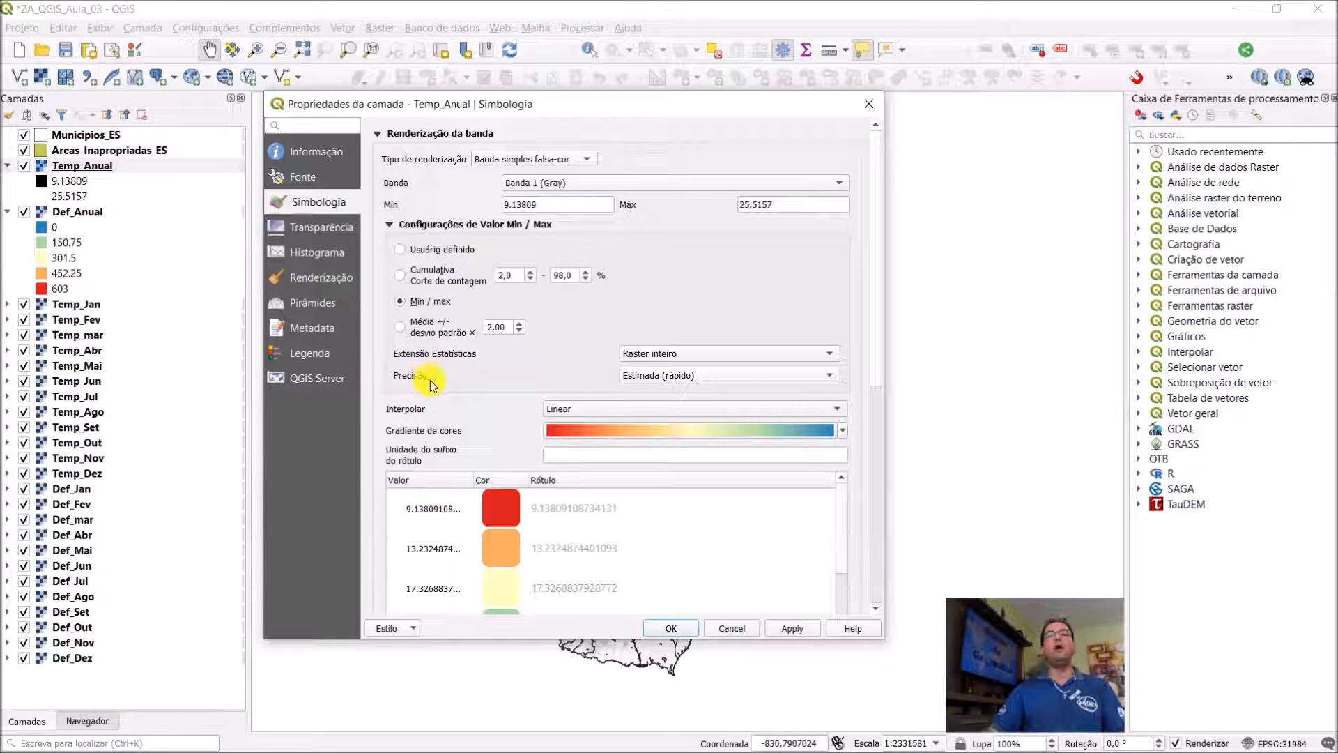
{"action": "left_click", "coordinate": [834, 376]}
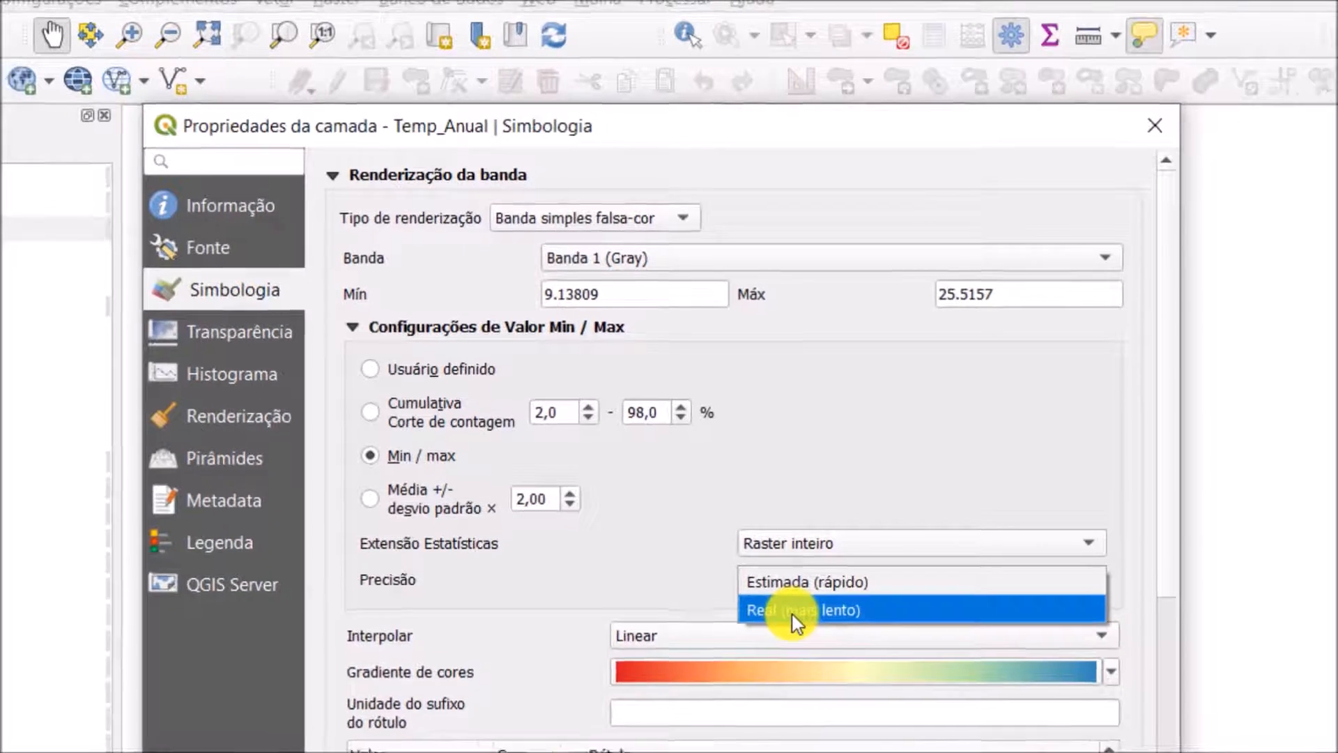
{"action": "left_click", "coordinate": [806, 635]}
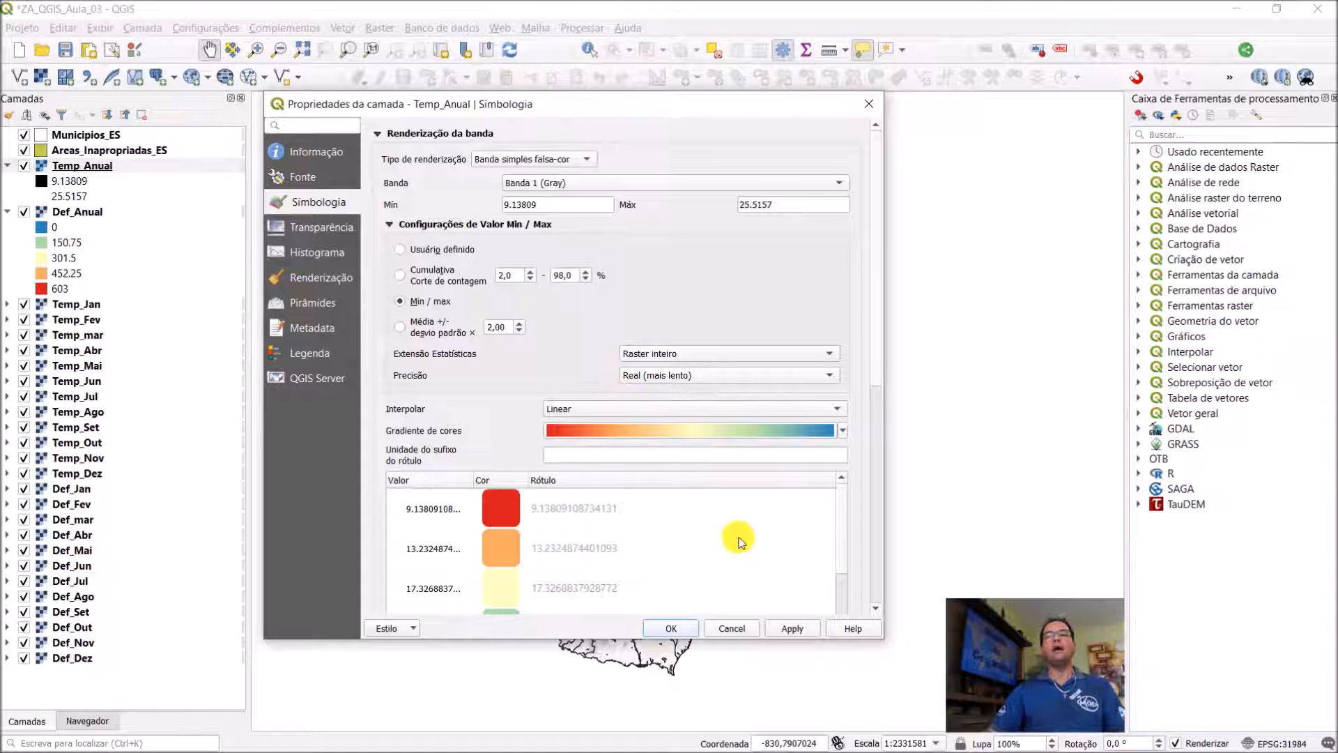
{"action": "left_click", "coordinate": [788, 629]}
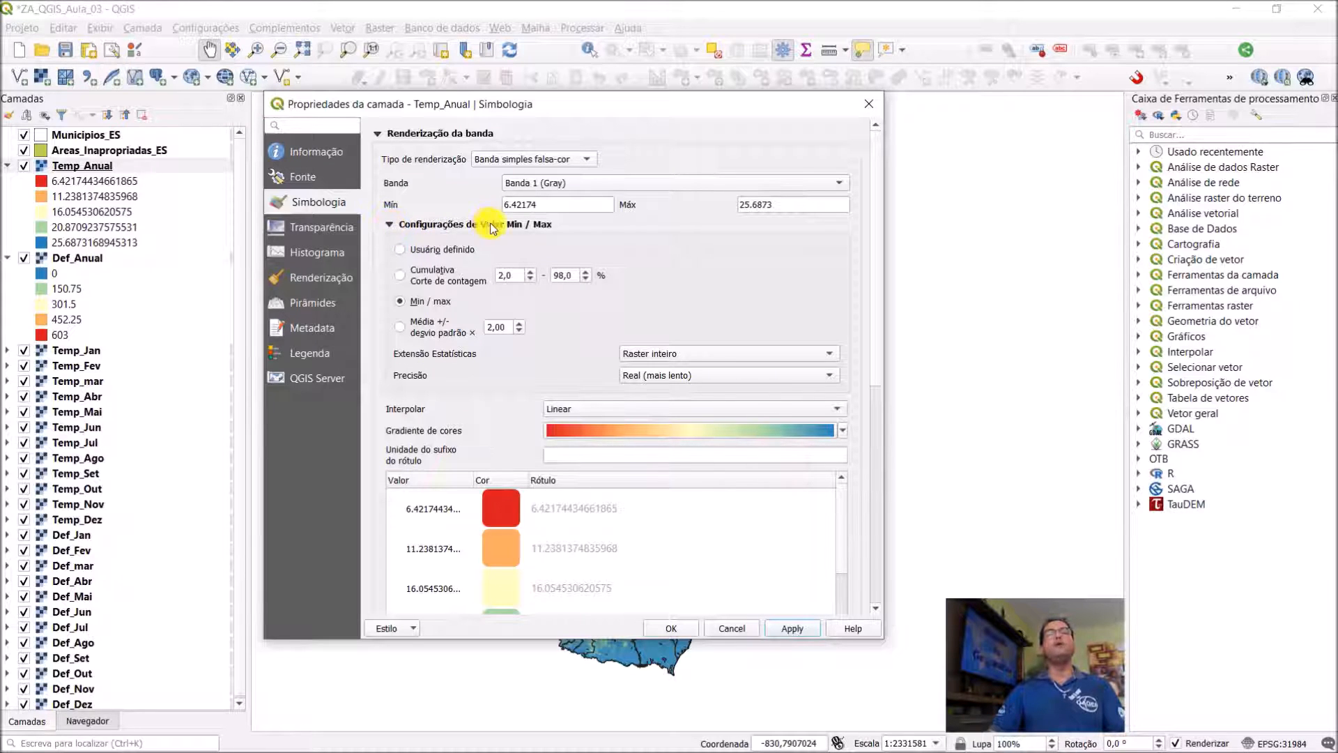
{"action": "left_click", "coordinate": [389, 225]}
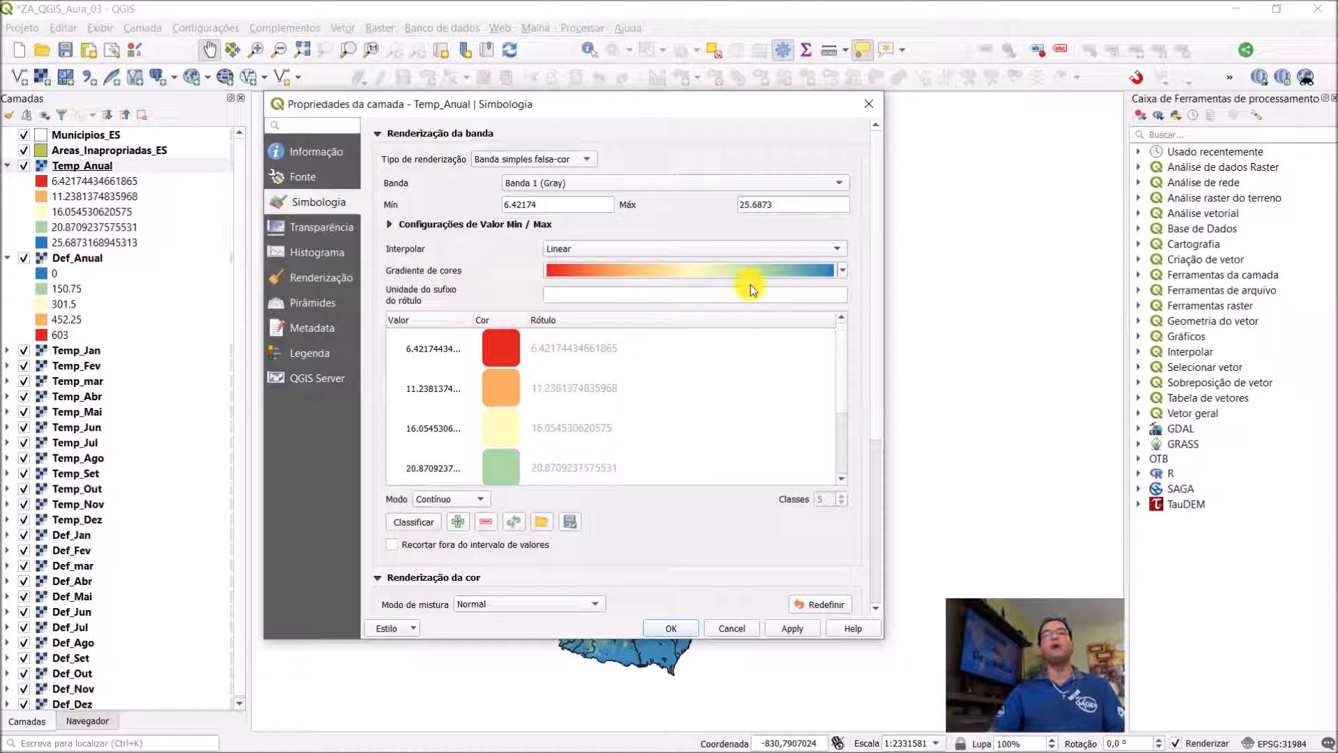
- Choose the Spectral color ramp for Temp_Anual, invert it, and apply the style to the layer
{"action": "left_click", "coordinate": [843, 274]}
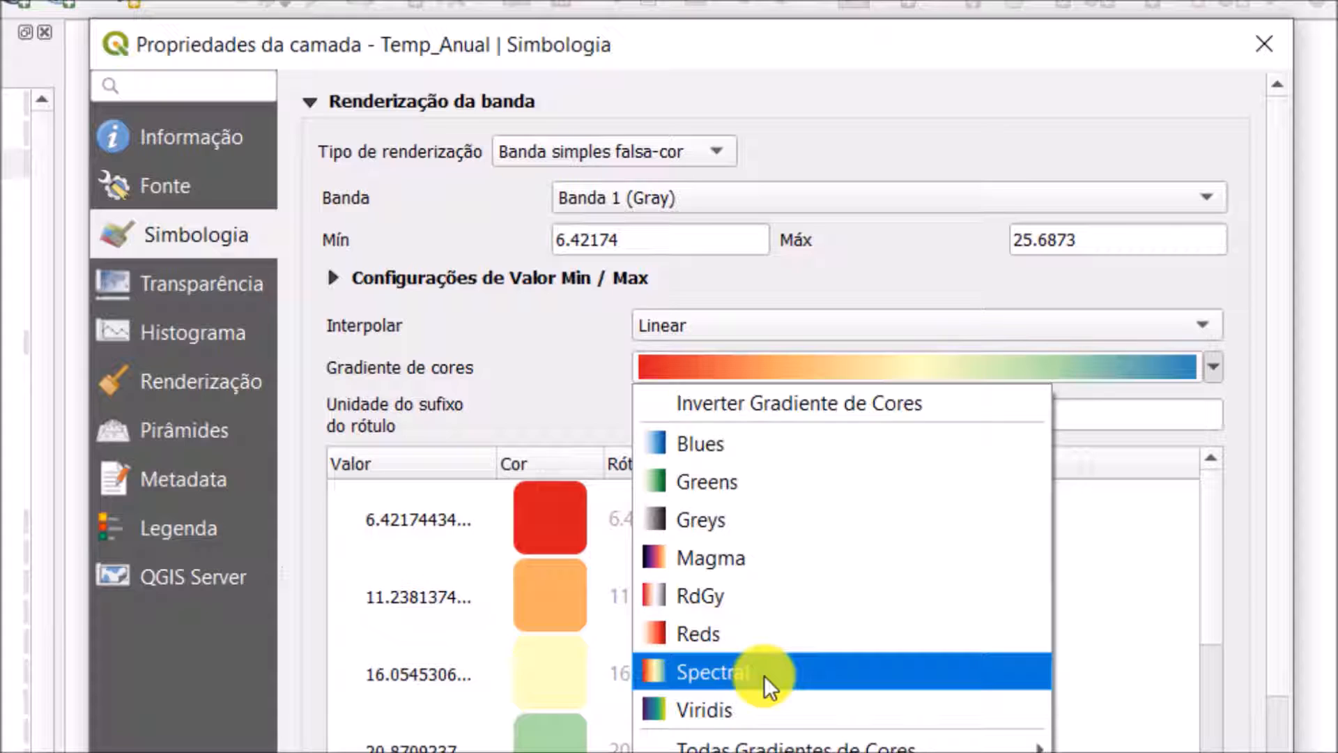
{"action": "left_click", "coordinate": [767, 675]}
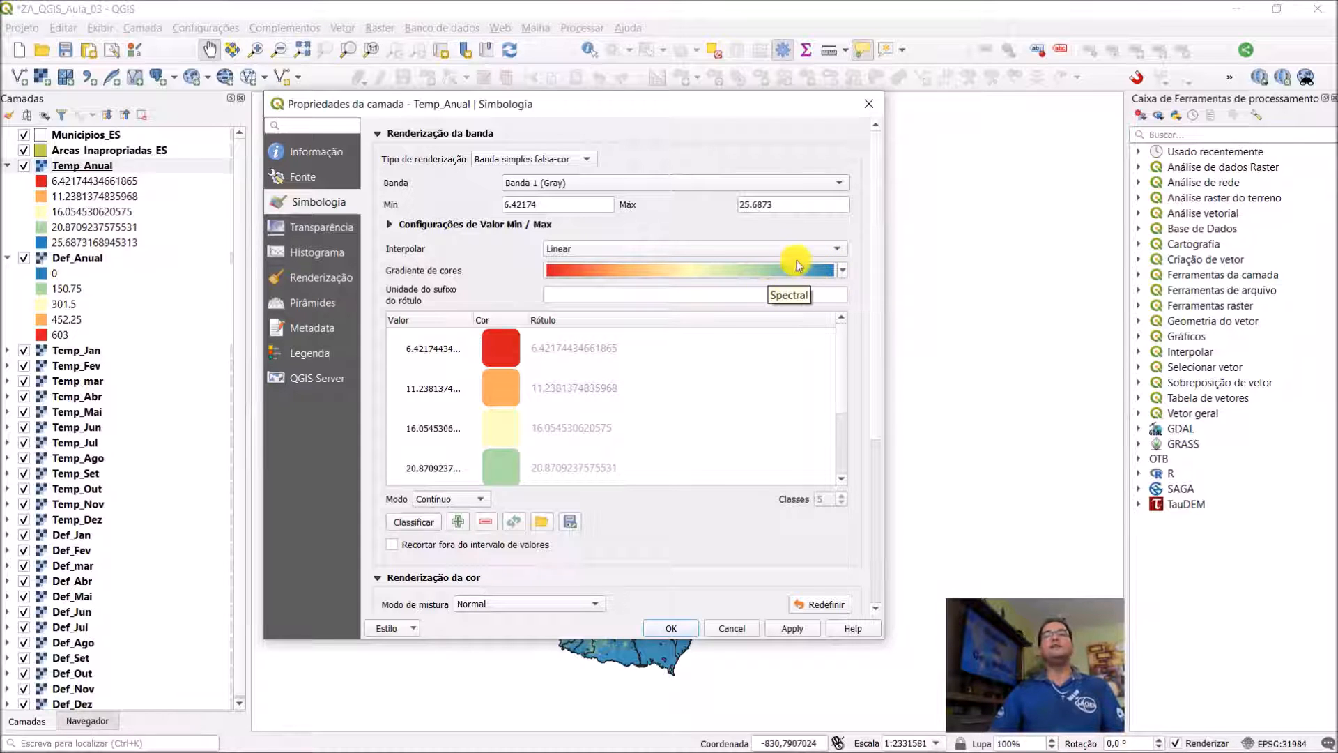
{"action": "left_click", "coordinate": [842, 272]}
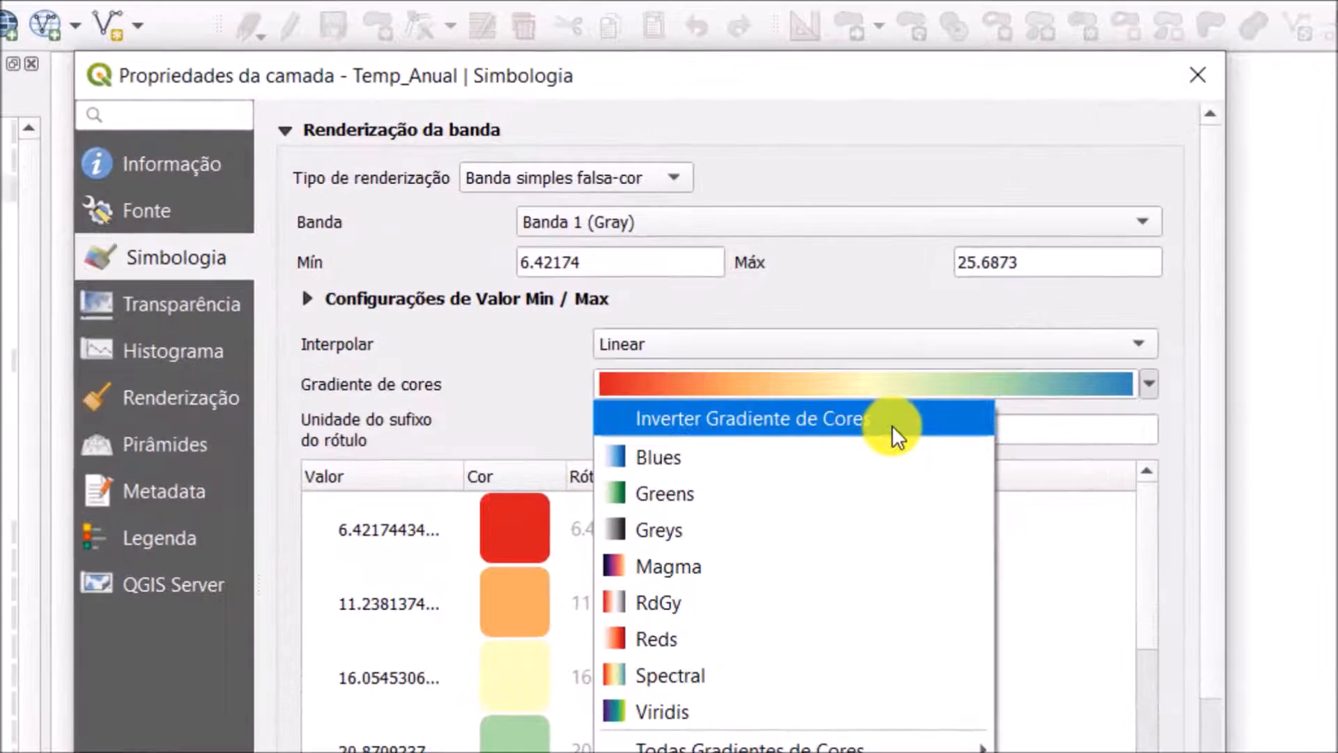
{"action": "left_click", "coordinate": [892, 425]}
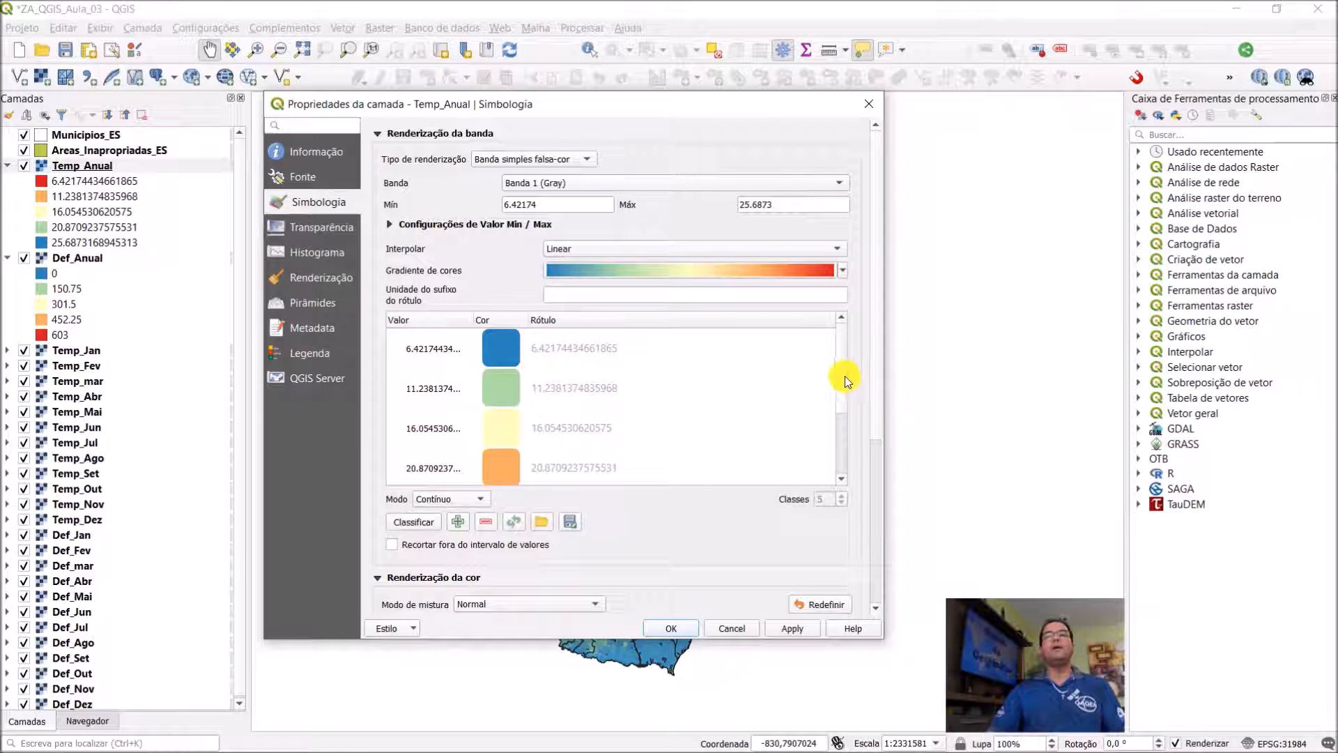
{"action": "scroll", "coordinate": [840, 400], "scroll_direction": "down", "scroll_amount": 2}
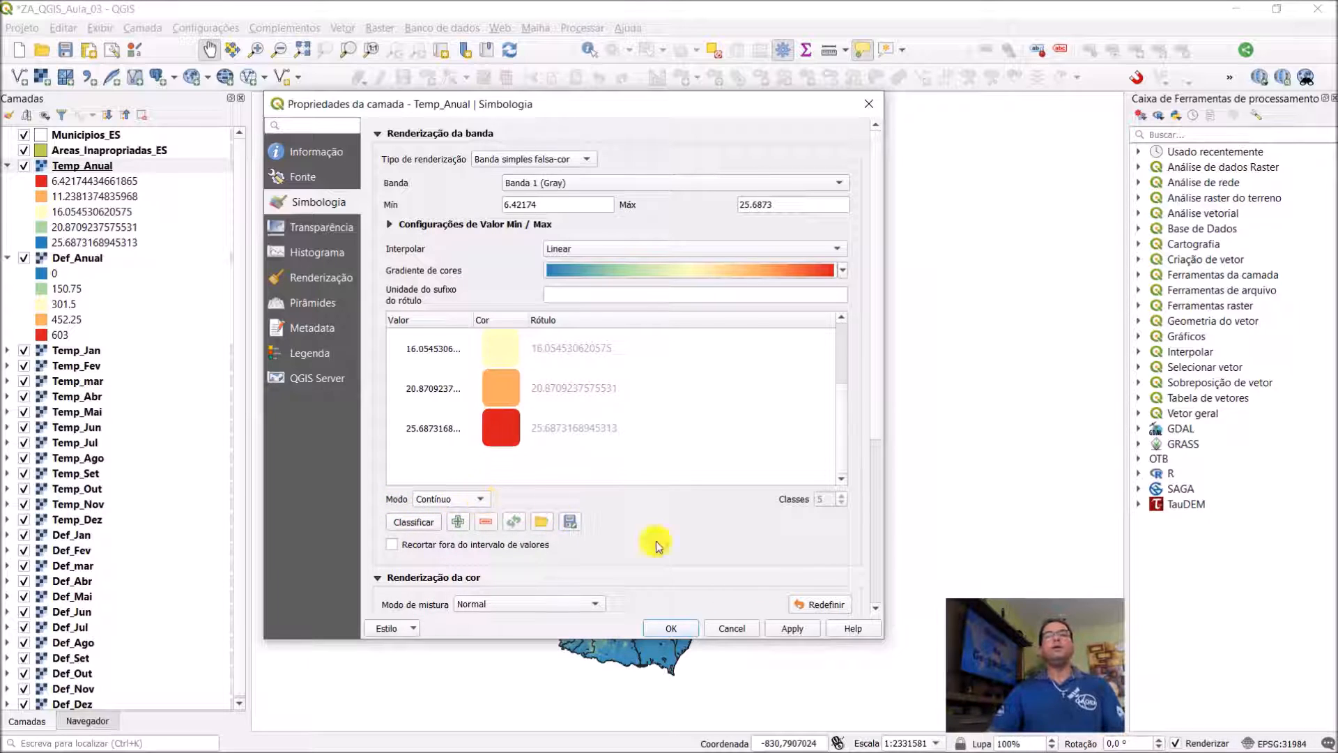
{"action": "left_click", "coordinate": [791, 627]}
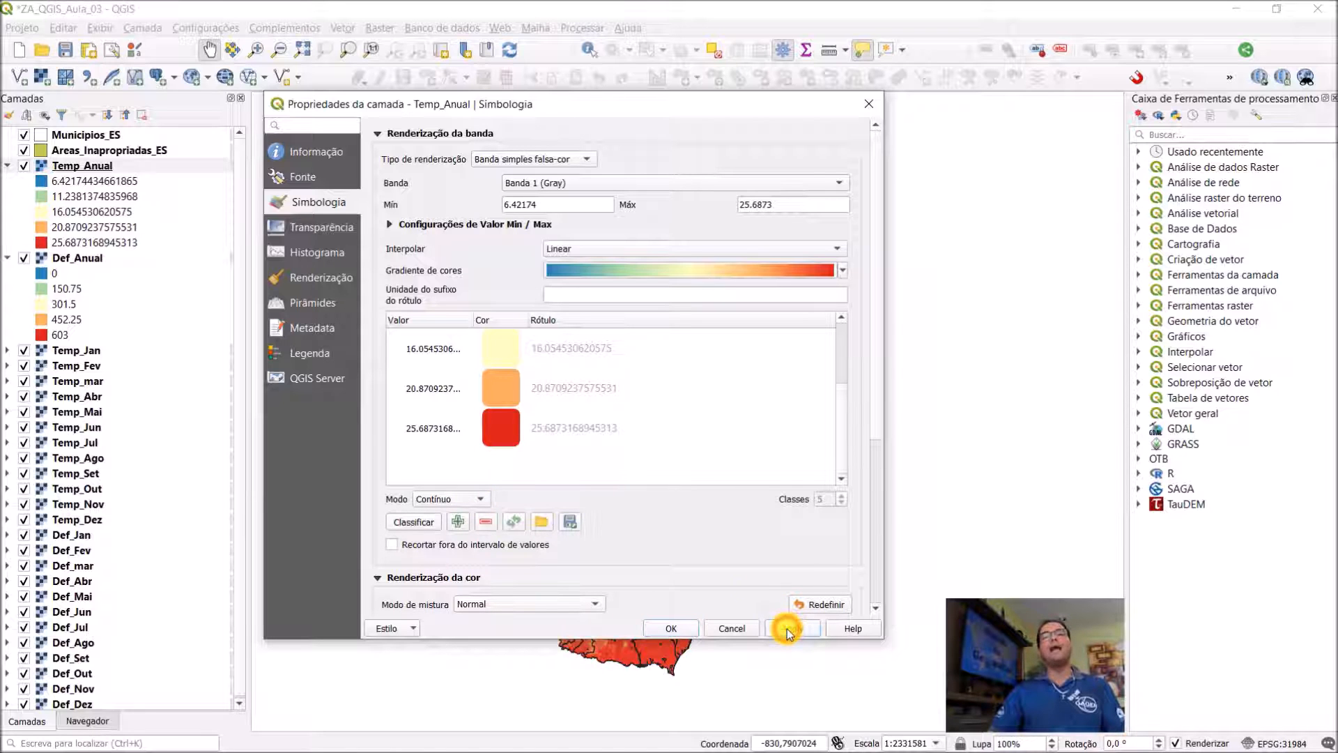
{"action": "left_click", "coordinate": [671, 629]}
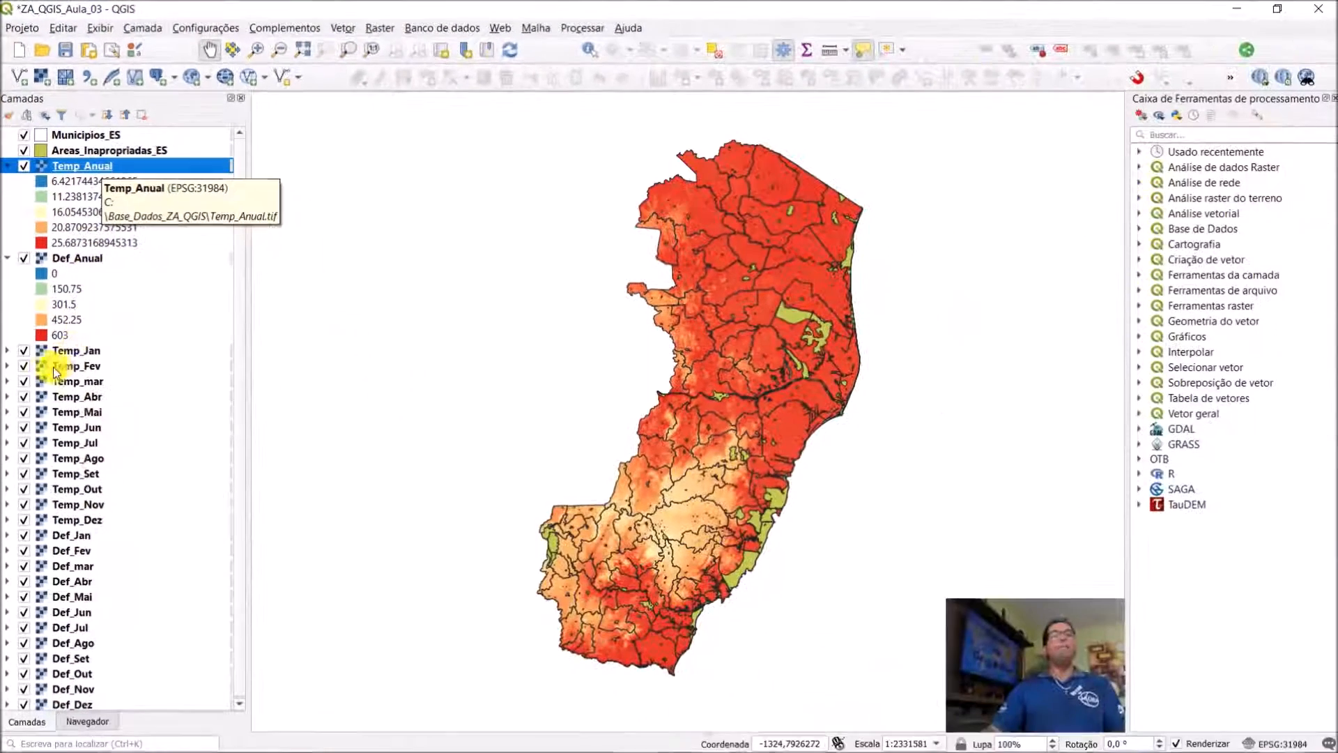
- Remove all monthly raster layers from Temp_Jan through Def_Dez from the project and save the project
{"action": "left_click", "coordinate": [83, 350]}
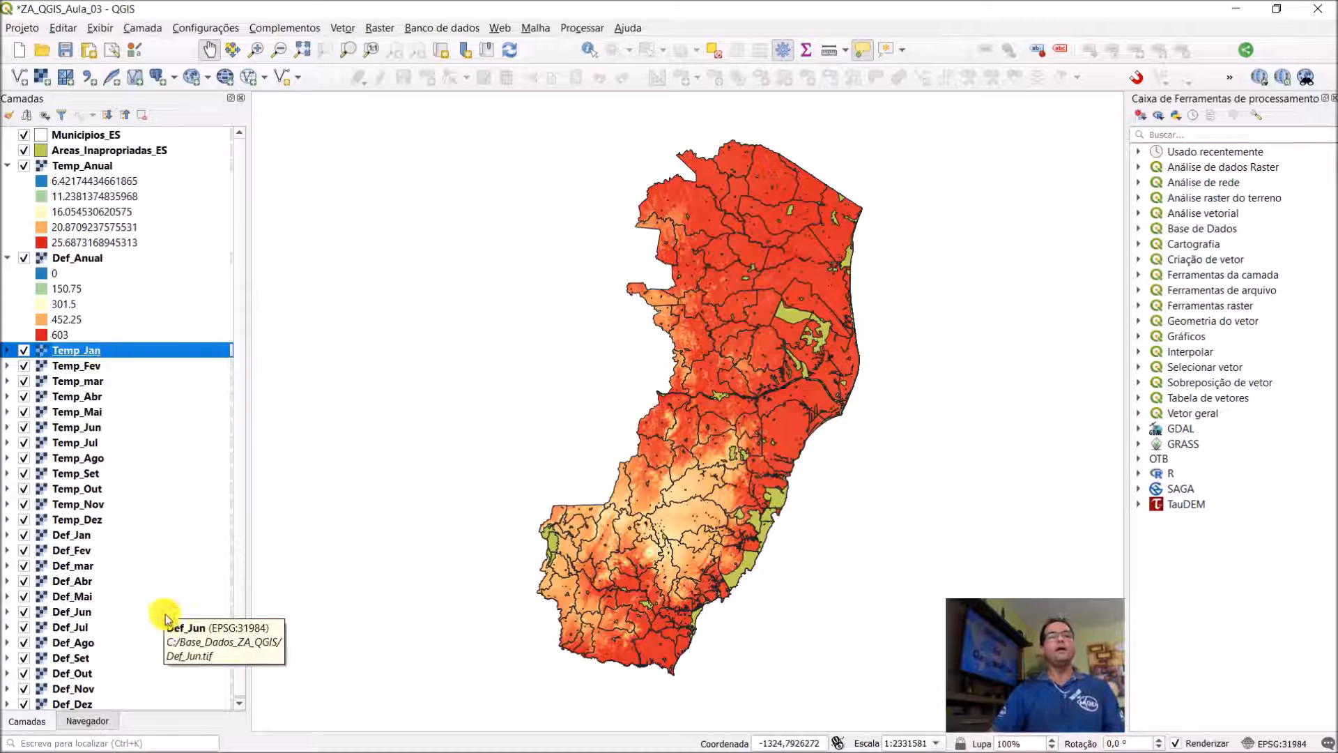
{"action": "left_click", "coordinate": [85, 705], "text": "shift"}
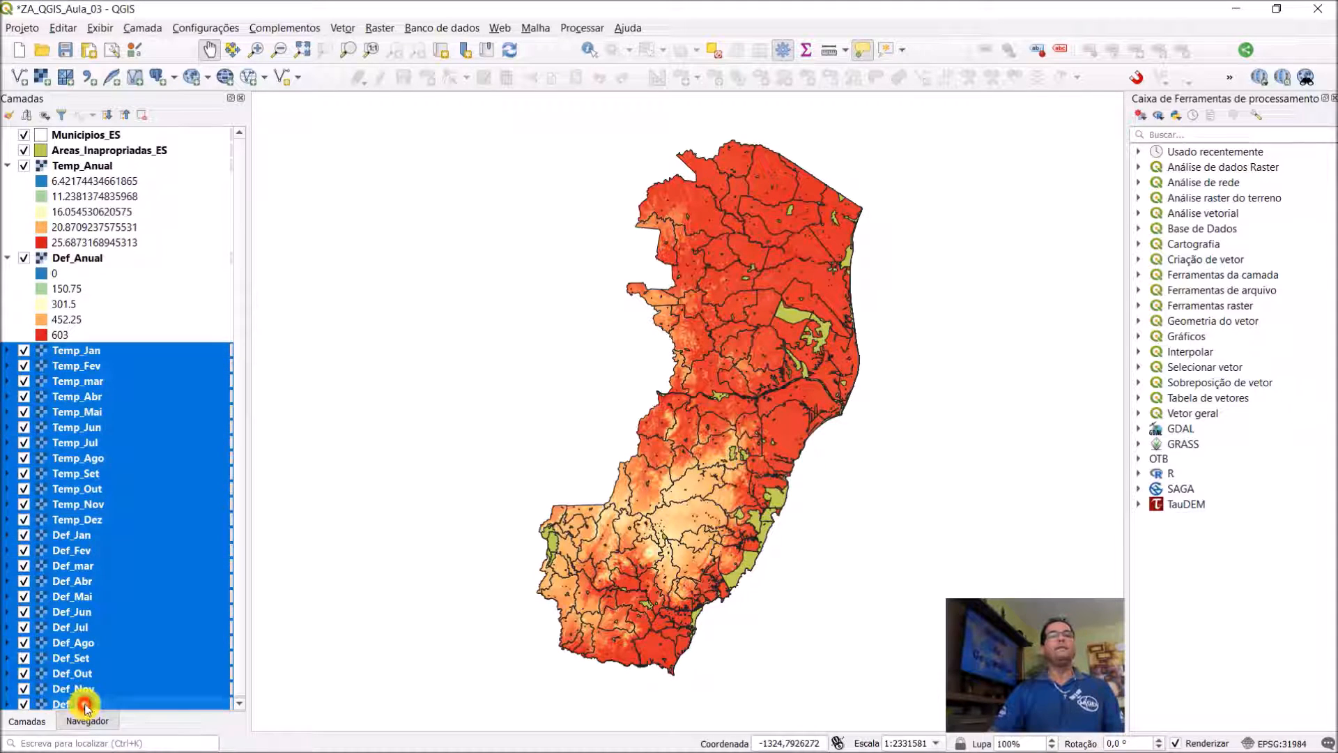
{"action": "left_click", "coordinate": [239, 703]}
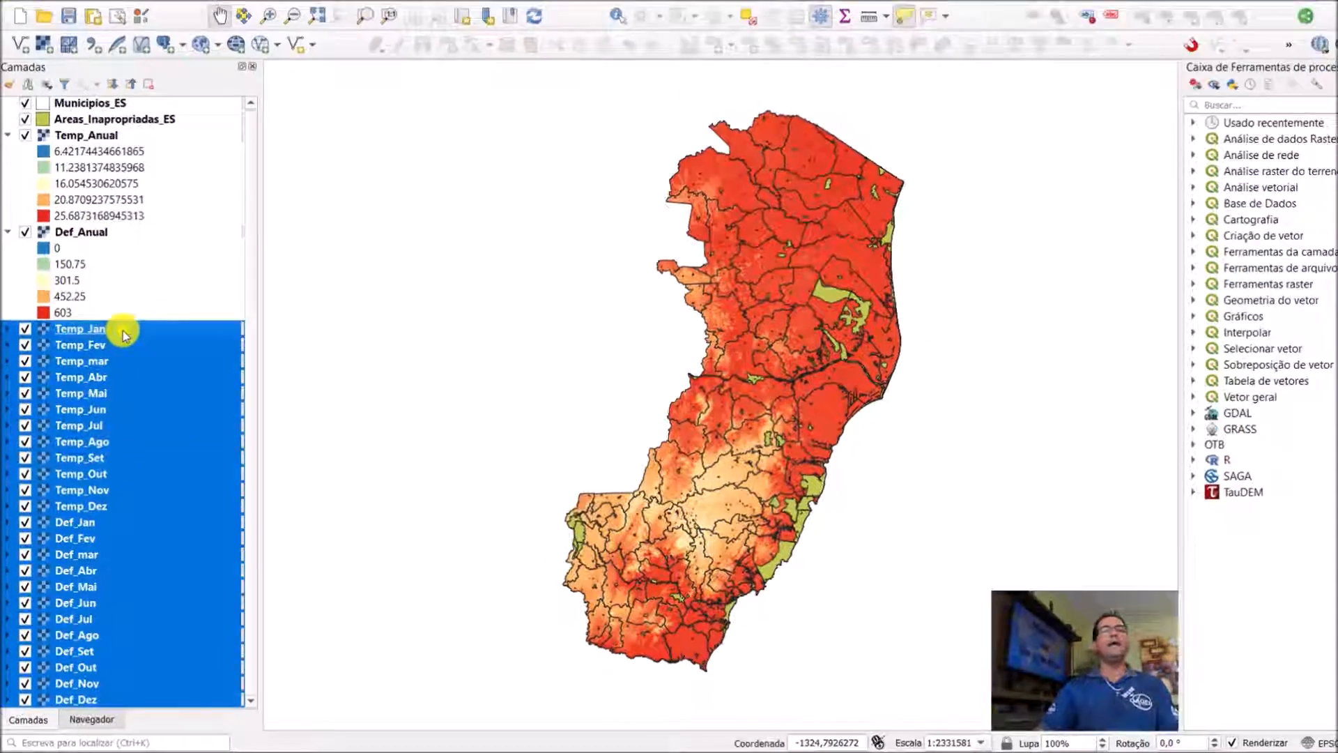
{"action": "right_click", "coordinate": [124, 333]}
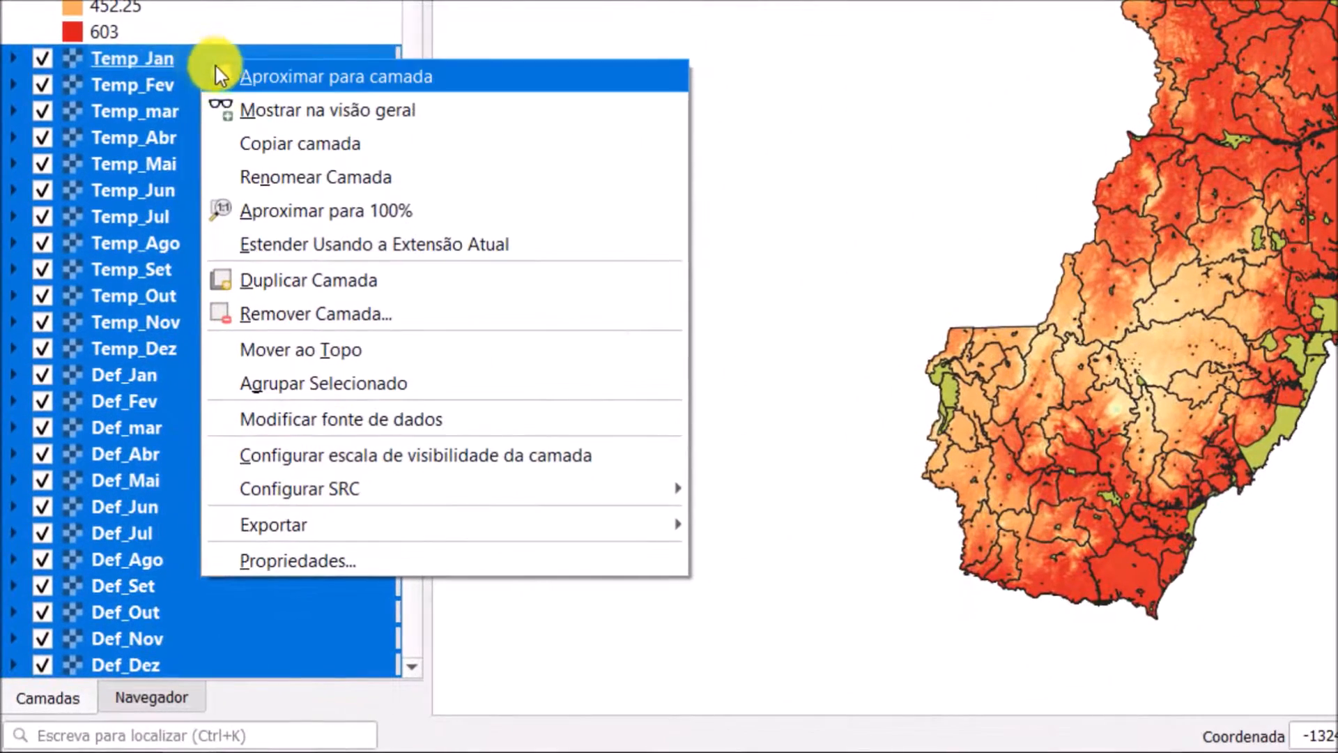
{"action": "left_click", "coordinate": [411, 314]}
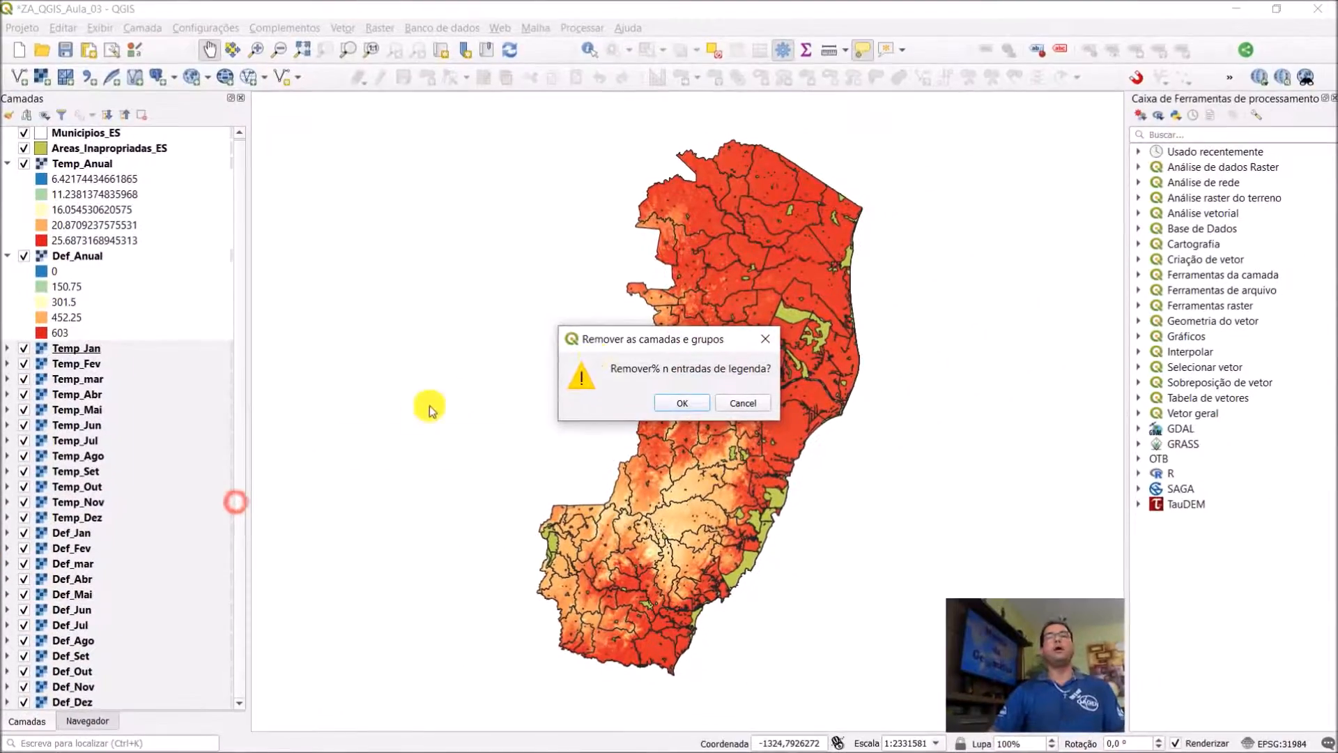
{"action": "left_click_drag", "start_coordinate": [598, 342], "coordinate": [481, 211]}
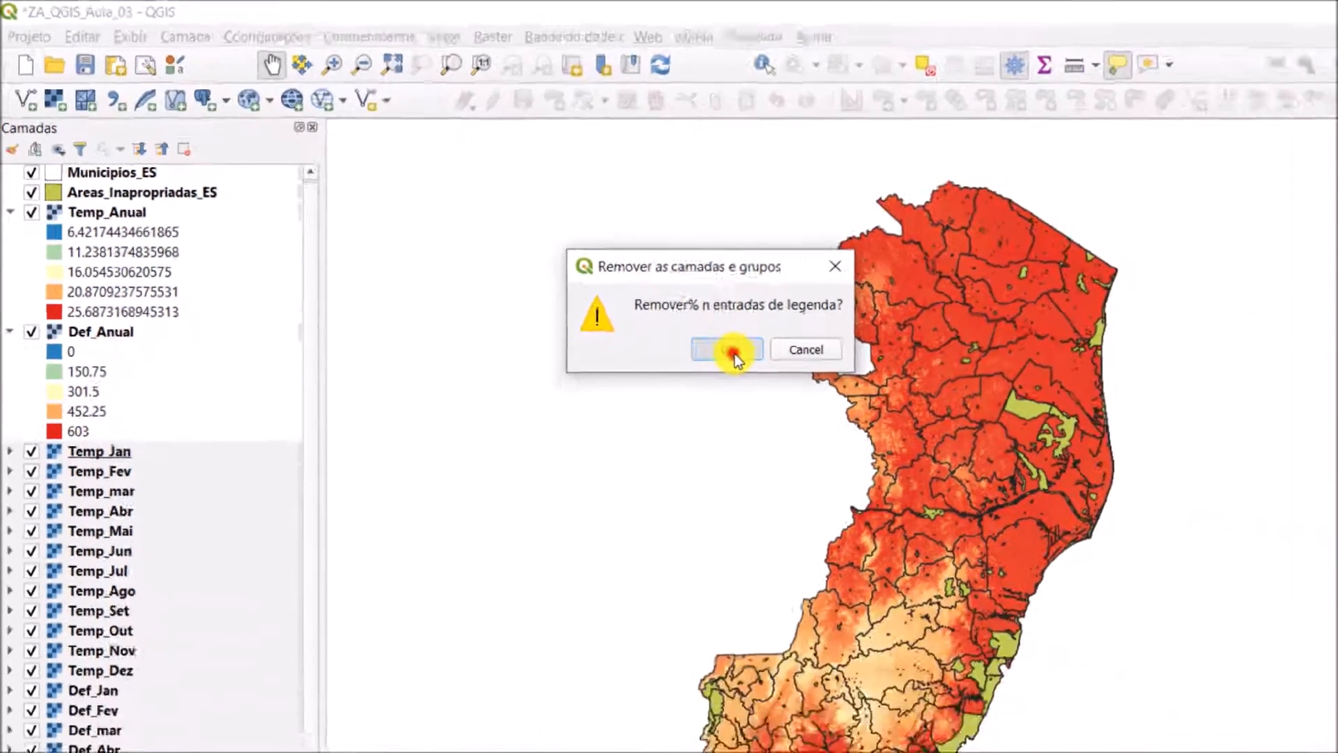
{"action": "left_click", "coordinate": [919, 441]}
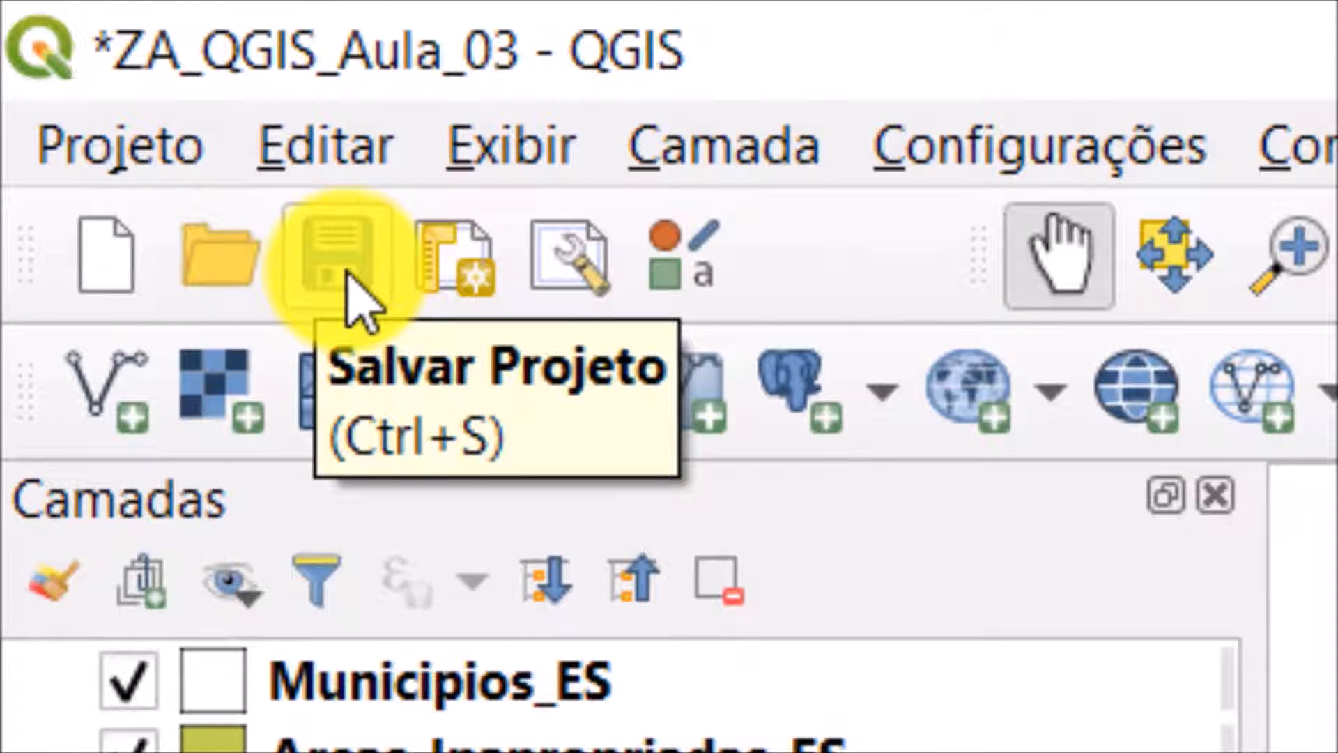
{"action": "left_click", "coordinate": [347, 274]}
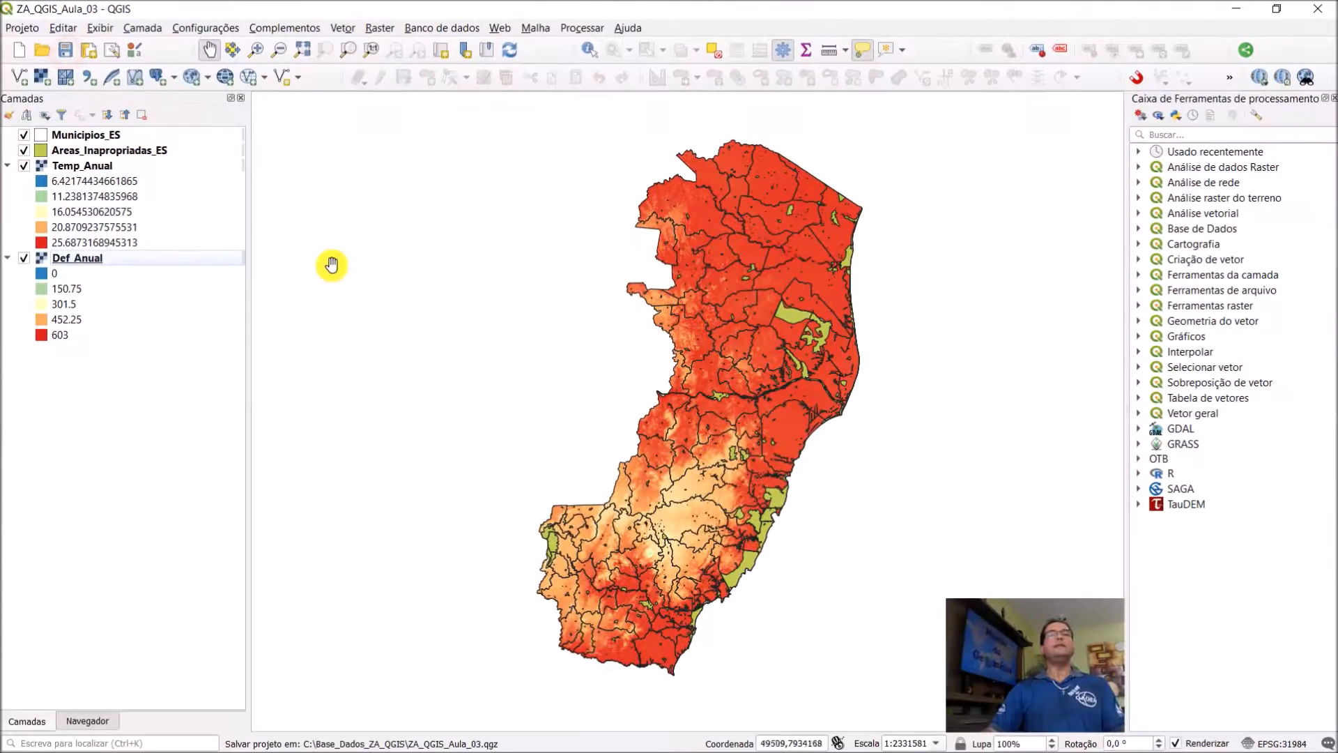